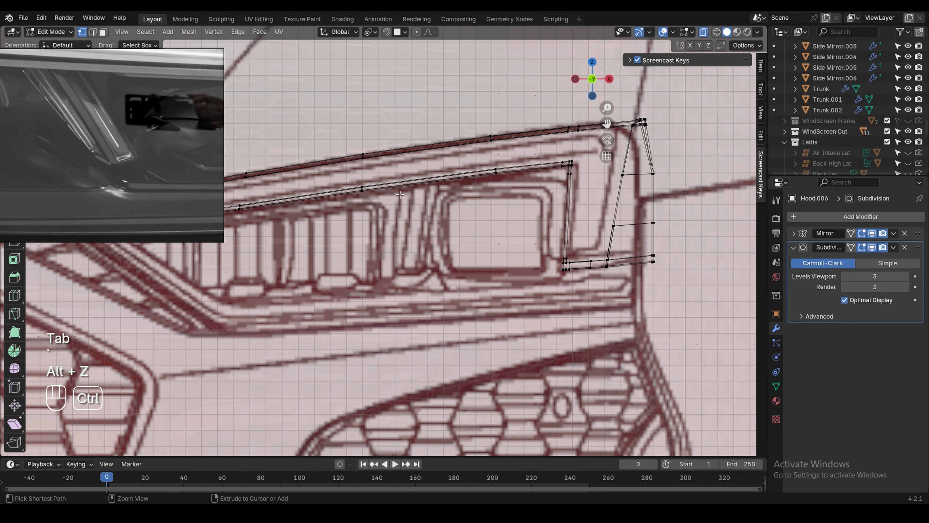
- Add two loop cuts across Hood.006's headlight frame, aligned with the divider lines between the lamps in the reference drawing
{"action": "key", "text": "ctrl+r"}
{"action": "left_click", "coordinate": [393, 185]}
{"action": "left_click", "coordinate": [377, 186]}
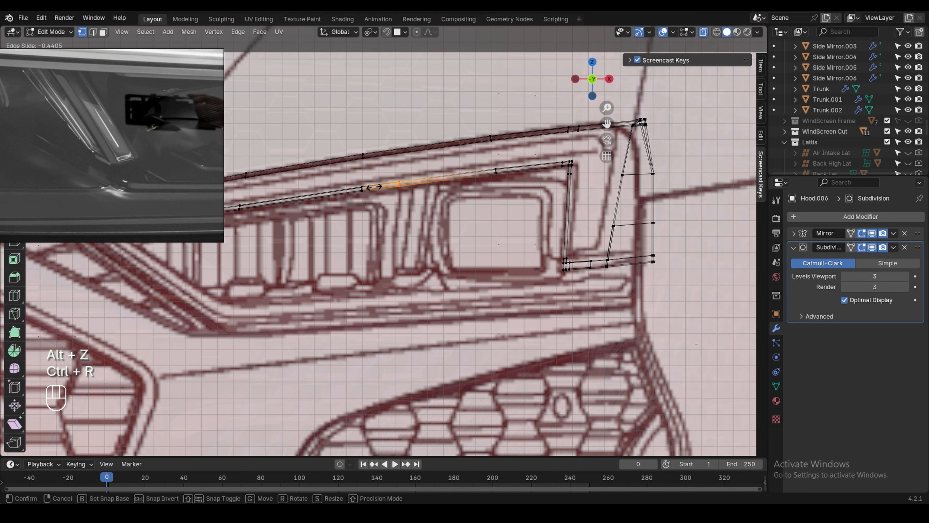
{"action": "key", "text": "ctrl+r"}
{"action": "left_click", "coordinate": [437, 185]}
{"action": "left_click", "coordinate": [432, 191]}
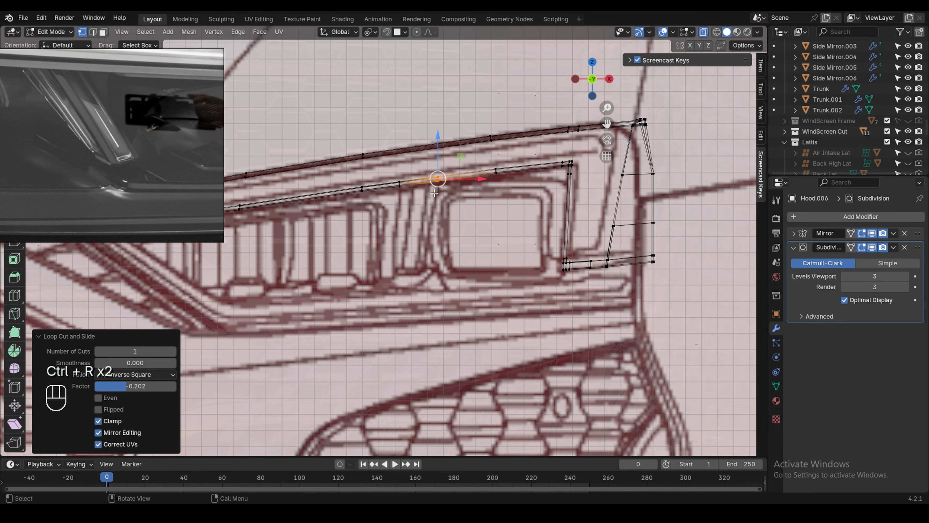
- Select the loop of faces between the two cuts on the headlight frame
{"action": "scroll", "coordinate": [413, 200], "scroll_direction": "down", "scroll_amount": 1}
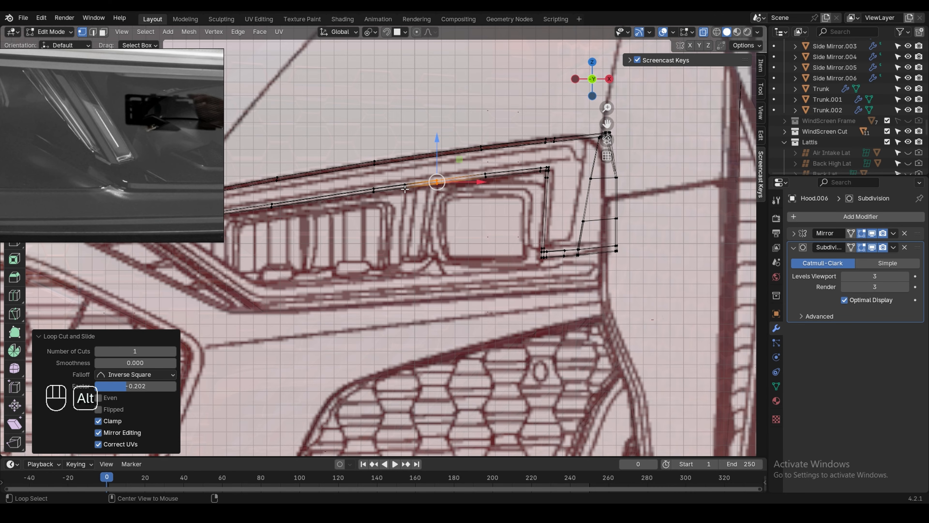
{"action": "mouse_move", "coordinate": [408, 197]}
{"action": "middle_mouse_down"}
{"action": "mouse_move", "coordinate": [414, 184]}
{"action": "mouse_move", "coordinate": [405, 188]}
{"action": "middle_mouse_up"}
{"action": "left_click", "coordinate": [415, 176], "text": "alt+shift"}
{"action": "scroll", "coordinate": [415, 176], "scroll_direction": "down", "scroll_amount": 1}
{"action": "scroll", "coordinate": [415, 176], "scroll_direction": "down", "scroll_amount": 1}
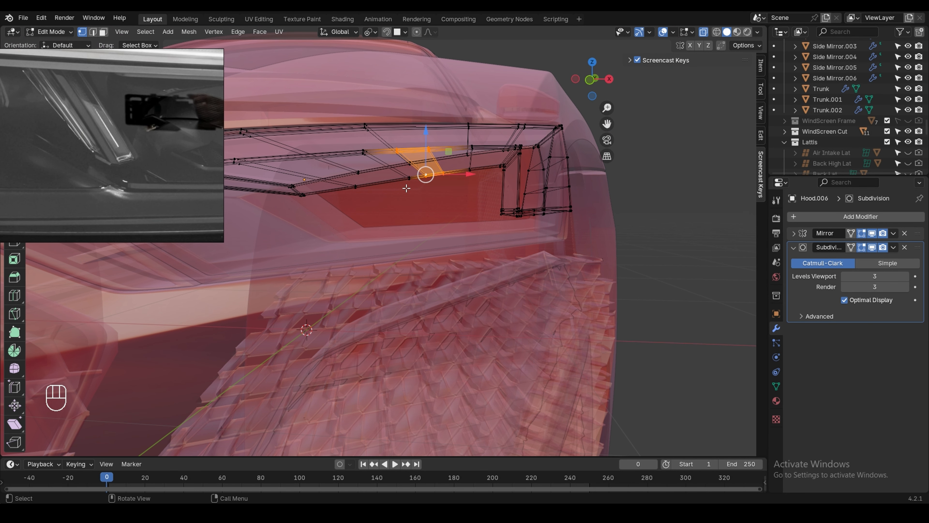
- Try to separate the selected faces directly from Hood.006 into their own object, and undo the separation
{"action": "key", "text": "p"}
{"action": "left_click", "coordinate": [406, 187]}
{"action": "key", "text": "Tab"}
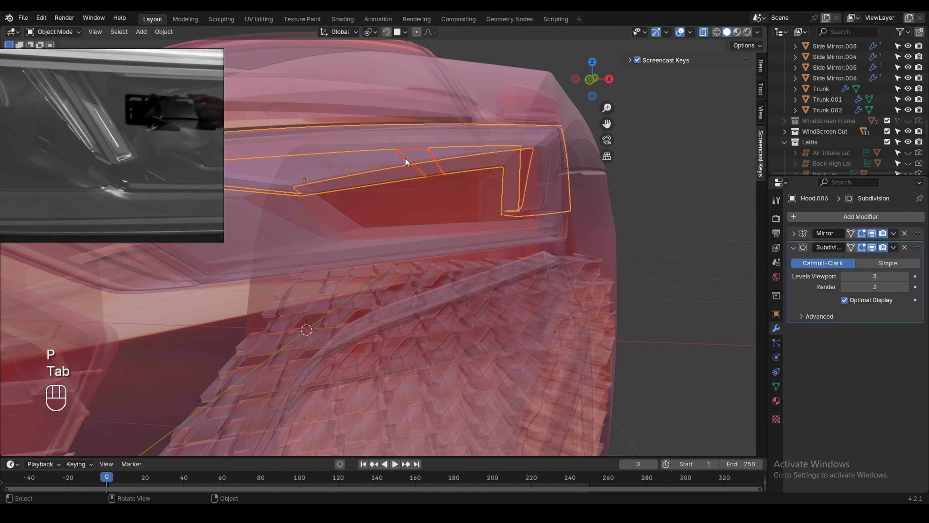
{"action": "left_click", "coordinate": [405, 159]}
{"action": "key", "text": "ctrl+z"}
{"action": "key", "text": "ctrl+z"}
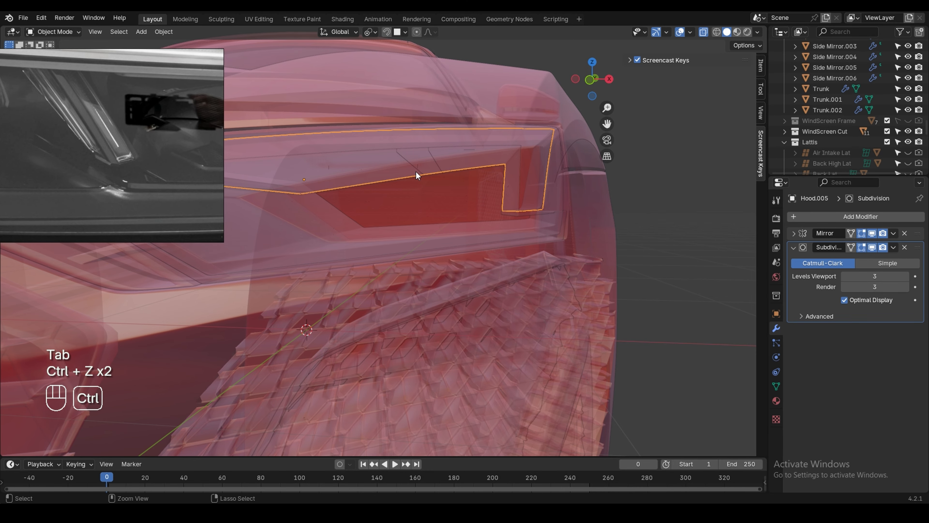
{"action": "key", "text": "ctrl+z"}
{"action": "key", "text": "ctrl+z"}
{"action": "key", "text": "ctrl+z"}
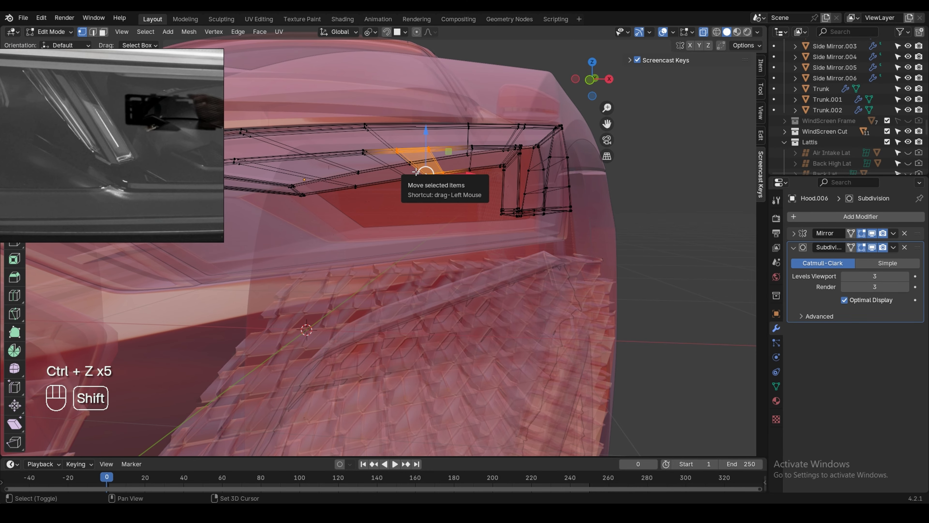
- Duplicate the selected faces in place, separate the copy into its own object and select it in Object Mode
{"action": "key", "text": "shift+d"}
{"action": "key", "text": "p"}
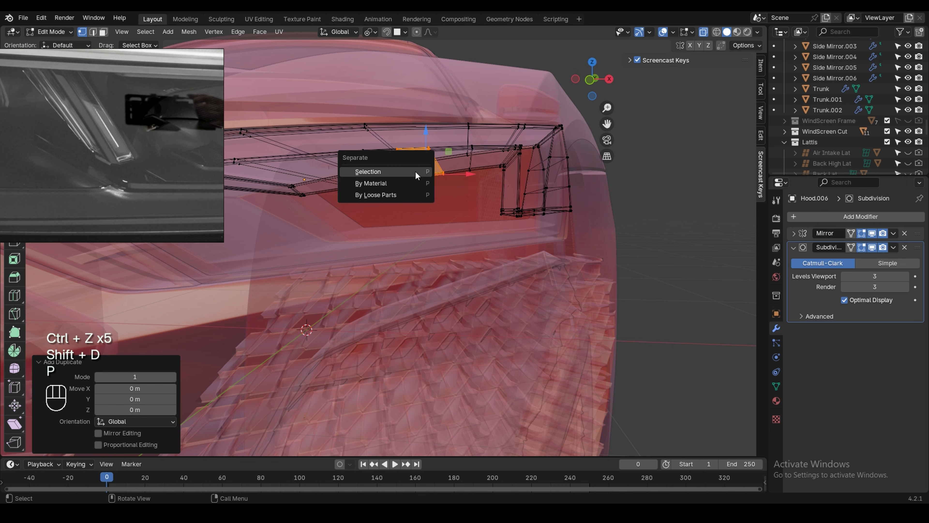
{"action": "left_click", "coordinate": [415, 170]}
{"action": "key", "text": "Tab"}
{"action": "left_click", "coordinate": [406, 161]}
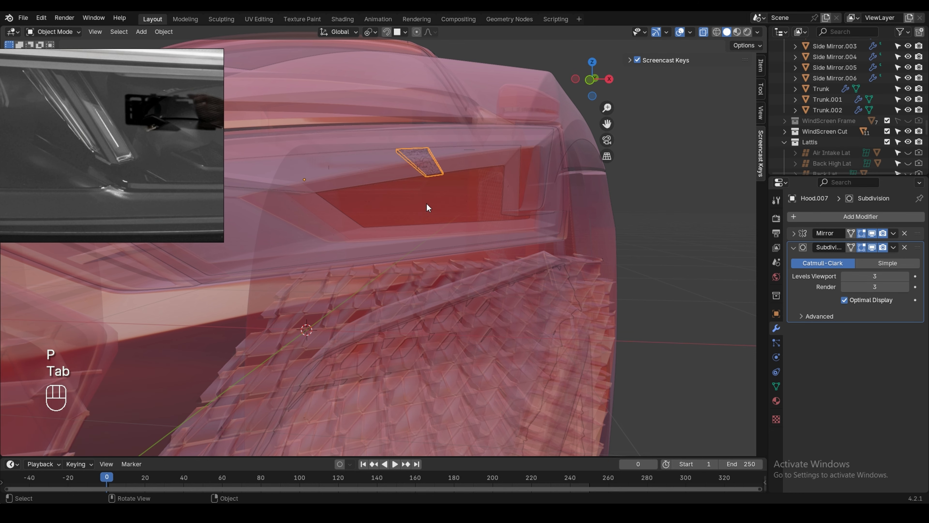
- Hide the separated strip, Hood.007, in the viewport
{"action": "mouse_move", "coordinate": [423, 175]}
{"action": "middle_mouse_down"}
{"action": "mouse_move", "coordinate": [414, 181]}
{"action": "mouse_move", "coordinate": [423, 165]}
{"action": "mouse_move", "coordinate": [416, 171]}
{"action": "middle_mouse_up"}
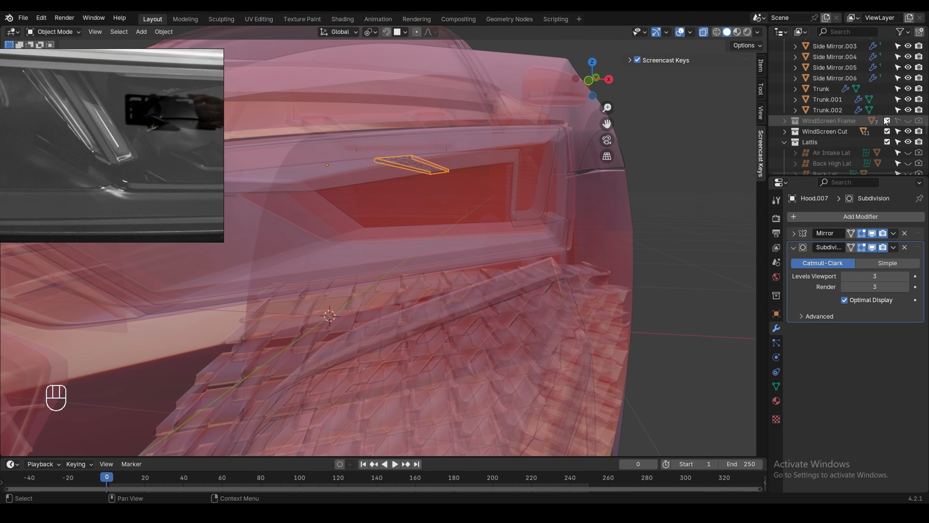
{"action": "scroll", "coordinate": [845, 128], "scroll_direction": "up", "scroll_amount": 5}
{"action": "left_click", "coordinate": [908, 128]}
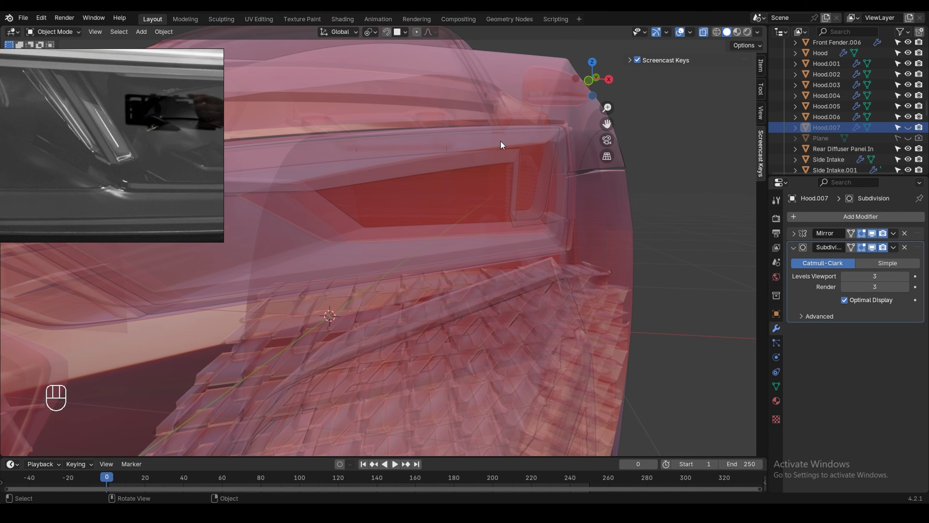
- Dissolve the two added edge loops from Hood.006's headlight frame
{"action": "left_click", "coordinate": [435, 155]}
{"action": "key", "text": "Tab"}
{"action": "left_click", "coordinate": [405, 168], "text": "alt"}
{"action": "middle_click_drag", "start_coordinate": [404, 168], "coordinate": [410, 170]}
{"action": "key", "text": "x"}
{"action": "left_click", "coordinate": [409, 169]}
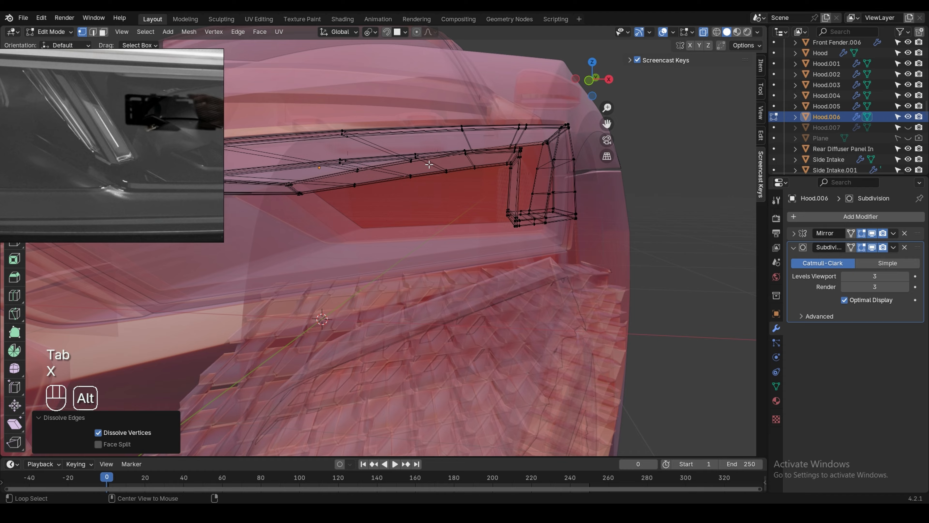
{"action": "key", "text": "x"}
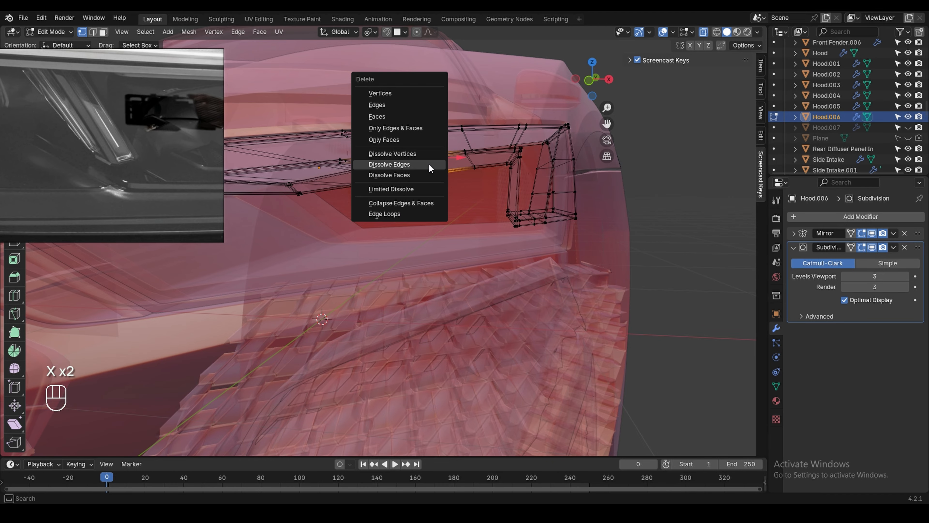
{"action": "left_click", "coordinate": [430, 164]}
{"action": "key", "text": "alt+z"}
{"action": "key", "text": "alt+z"}
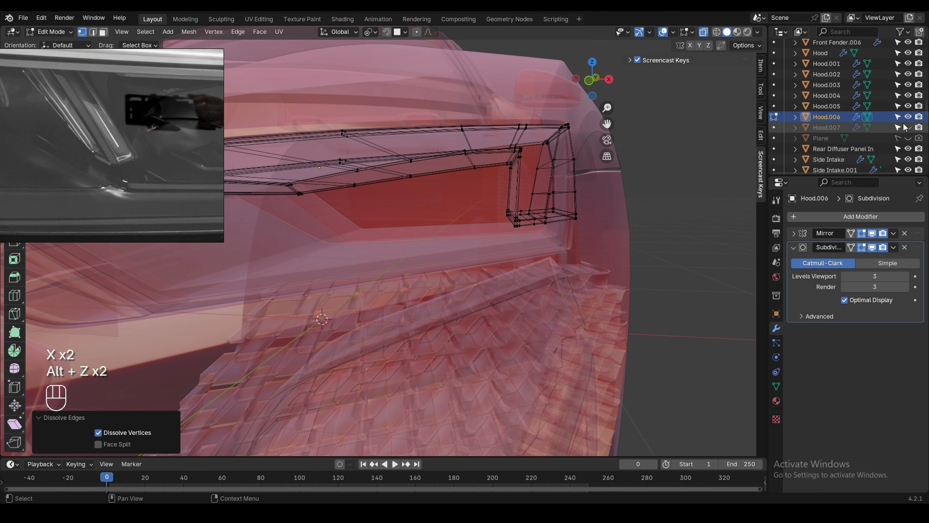
- Unhide Hood.007, isolate it alone in local view and enter Edit Mode on it
{"action": "left_click", "coordinate": [862, 129]}
{"action": "key", "text": "Tab"}
{"action": "key", "text": "Tab"}
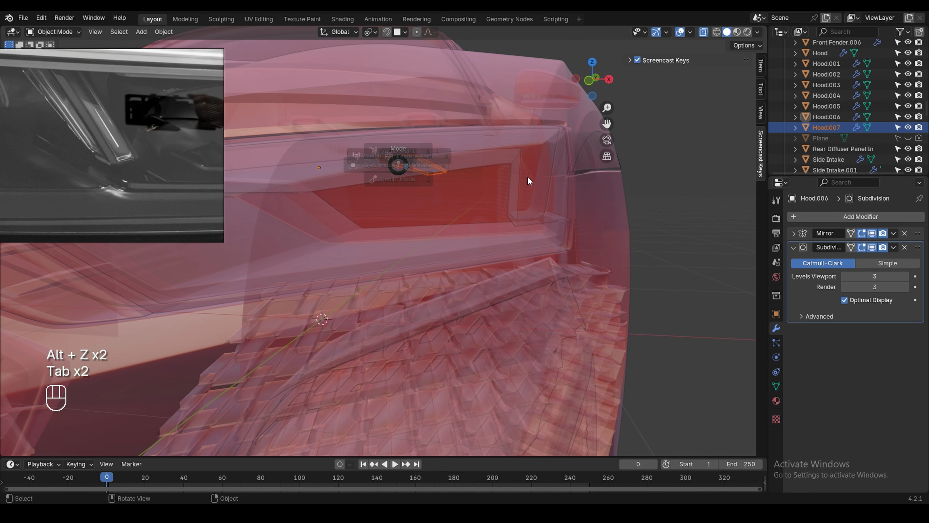
{"action": "key", "text": "KP_Divide"}
{"action": "key", "text": "Tab"}
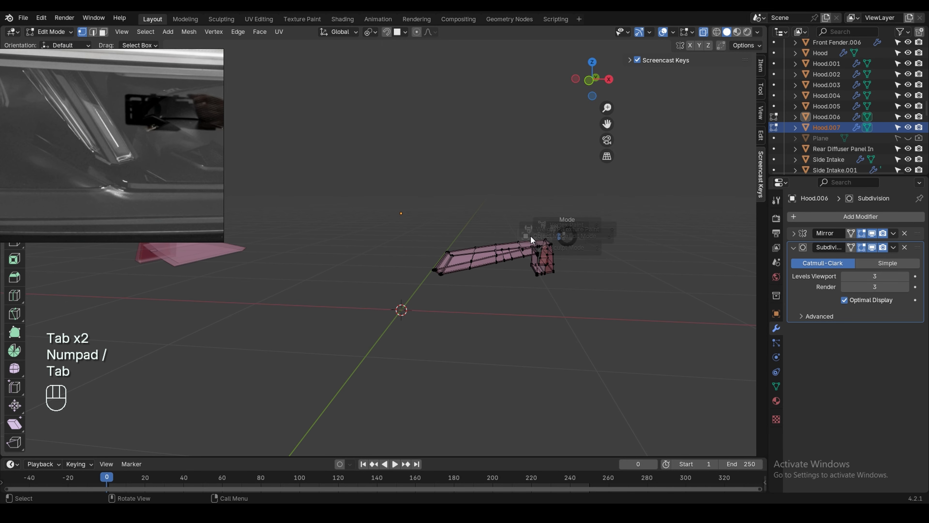
{"action": "left_click", "coordinate": [808, 128]}
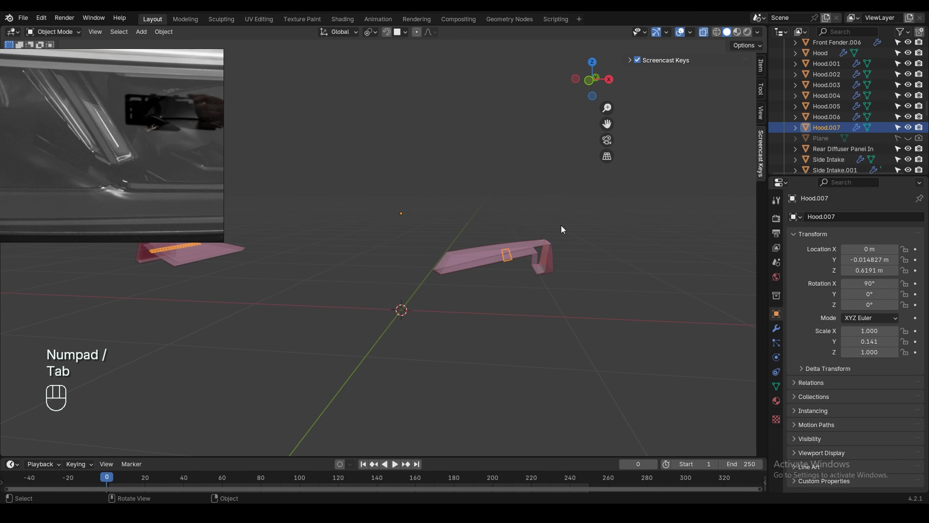
{"action": "key", "text": "KP_Divide"}
{"action": "key", "text": "KP_Divide"}
{"action": "key", "text": "Tab"}
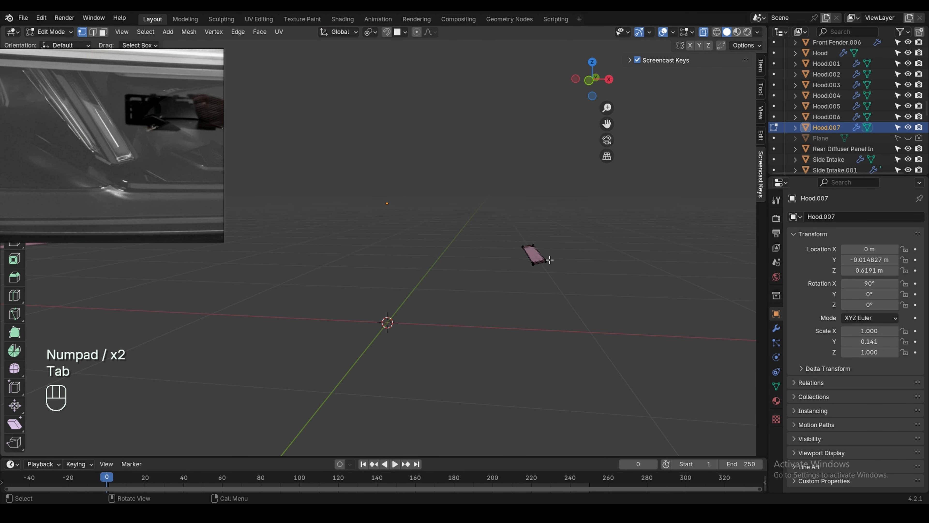
- Turn off the viewport display of Hood.007's Subdivision modifier
{"action": "scroll", "coordinate": [549, 260], "scroll_direction": "up", "scroll_amount": 4}
{"action": "left_click", "coordinate": [775, 328]}
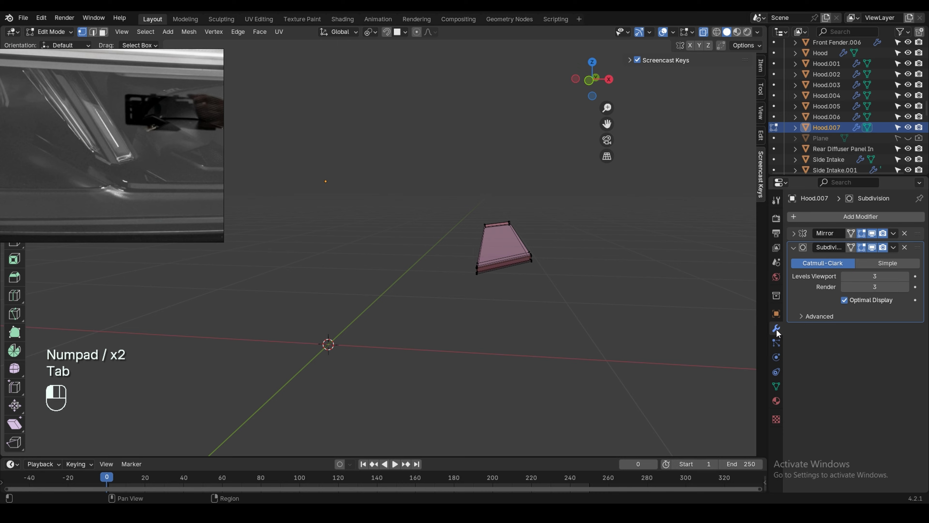
{"action": "left_click", "coordinate": [872, 248]}
- Delete the upper vertices at both sides of the strip in front view, leaving only its thin lower part
{"action": "key", "text": "alt+z"}
{"action": "middle_click_drag", "start_coordinate": [534, 267], "coordinate": [533, 243]}
{"action": "mouse_move", "coordinate": [450, 241]}
{"action": "middle_mouse_down"}
{"action": "mouse_move", "coordinate": [530, 220]}
{"action": "mouse_move", "coordinate": [575, 222]}
{"action": "mouse_move", "coordinate": [334, 263]}
{"action": "middle_mouse_up"}
{"action": "key", "text": "alt+z"}
{"action": "left_click_drag", "start_coordinate": [316, 255], "coordinate": [346, 280]}
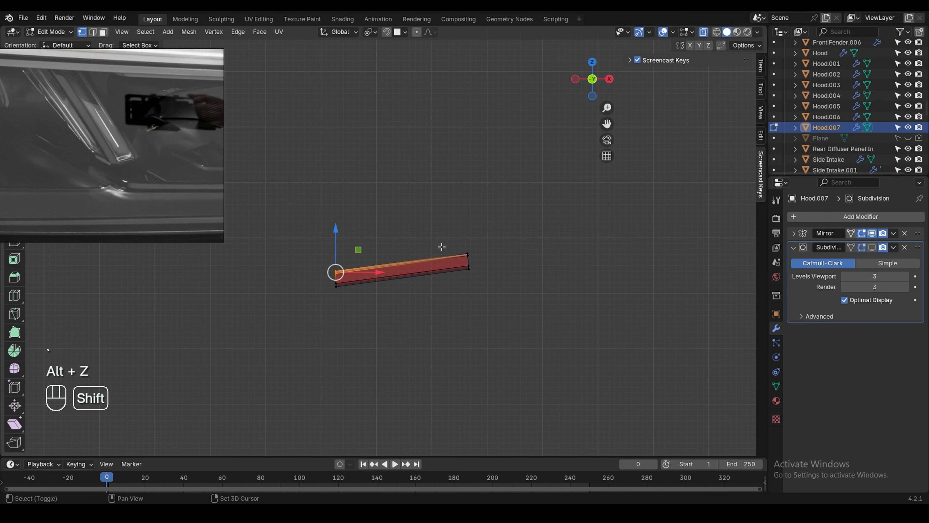
{"action": "left_click_drag", "start_coordinate": [425, 219], "coordinate": [496, 259], "text": "shift"}
{"action": "key", "text": "x"}
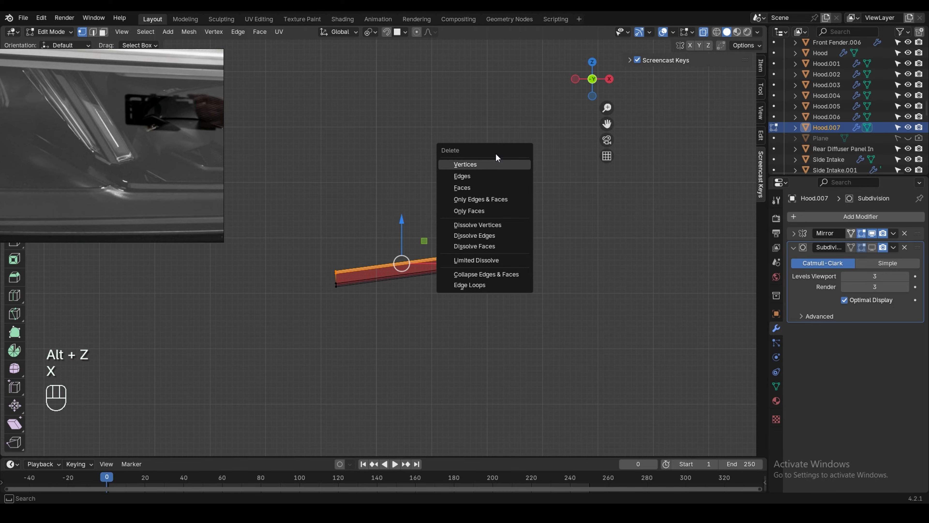
{"action": "left_click", "coordinate": [495, 165]}
{"action": "key", "text": "alt+z"}
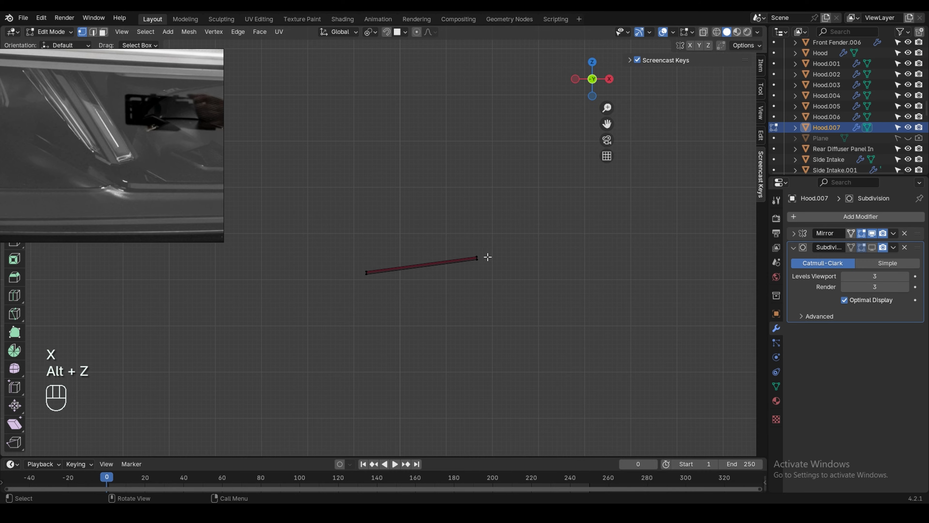
- Delete the small lip at the narrow far end of the strip
{"action": "mouse_move", "coordinate": [487, 257]}
{"action": "middle_mouse_down"}
{"action": "mouse_move", "coordinate": [446, 269]}
{"action": "mouse_move", "coordinate": [476, 253]}
{"action": "middle_mouse_up"}
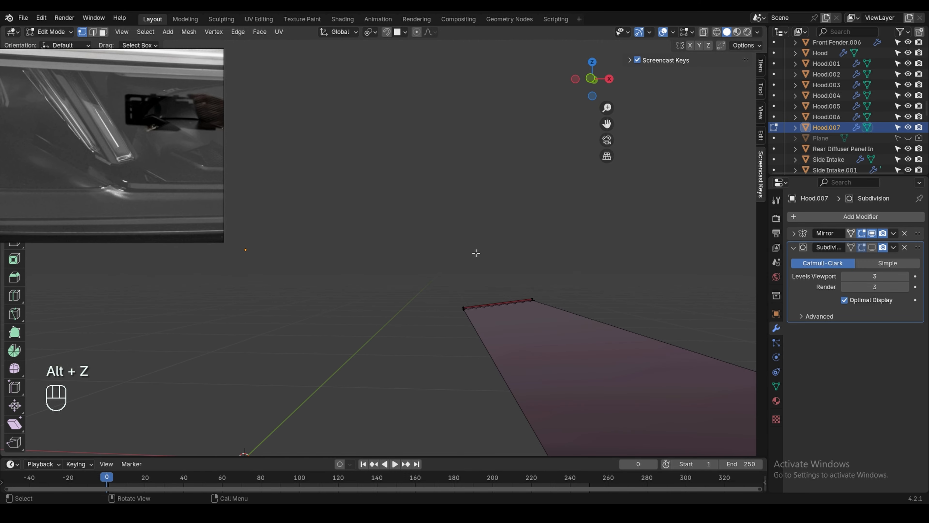
{"action": "key", "text": "x"}
{"action": "left_click", "coordinate": [464, 299]}
{"action": "scroll", "coordinate": [483, 291], "scroll_direction": "down", "scroll_amount": 4}
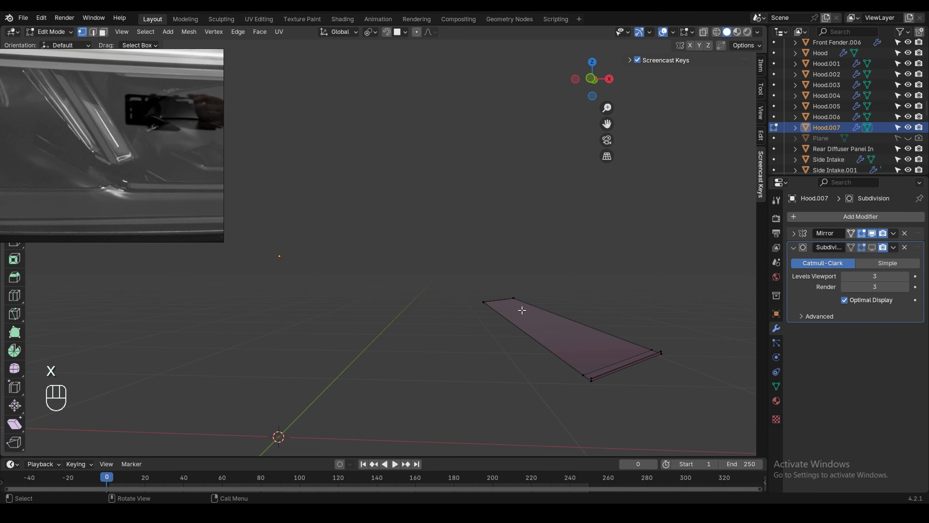
- Delete the thin lip face along the wide front end of the strip
{"action": "scroll", "coordinate": [591, 323], "scroll_direction": "up", "scroll_amount": 3}
{"action": "left_click", "coordinate": [583, 330]}
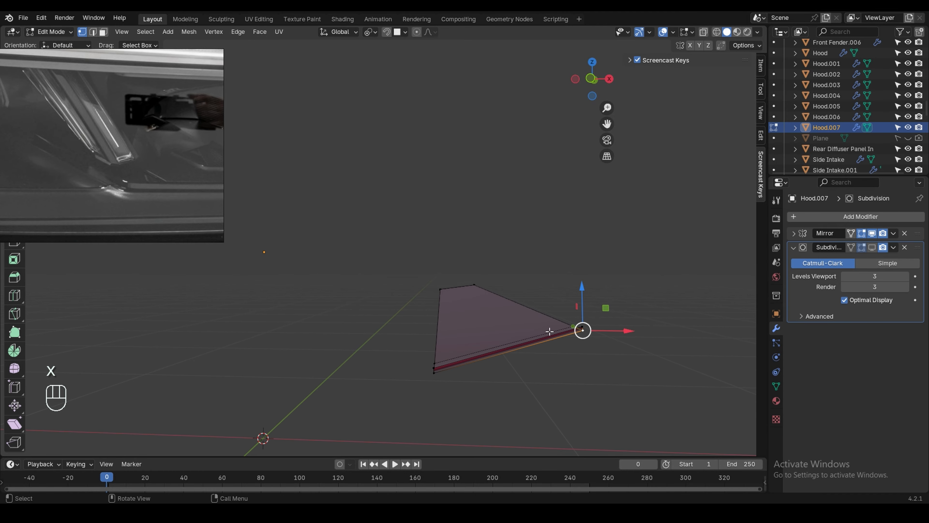
{"action": "left_click", "coordinate": [425, 369], "text": "shift"}
{"action": "key", "text": "x"}
{"action": "left_click", "coordinate": [424, 371]}
{"action": "key", "text": "ctrl+z"}
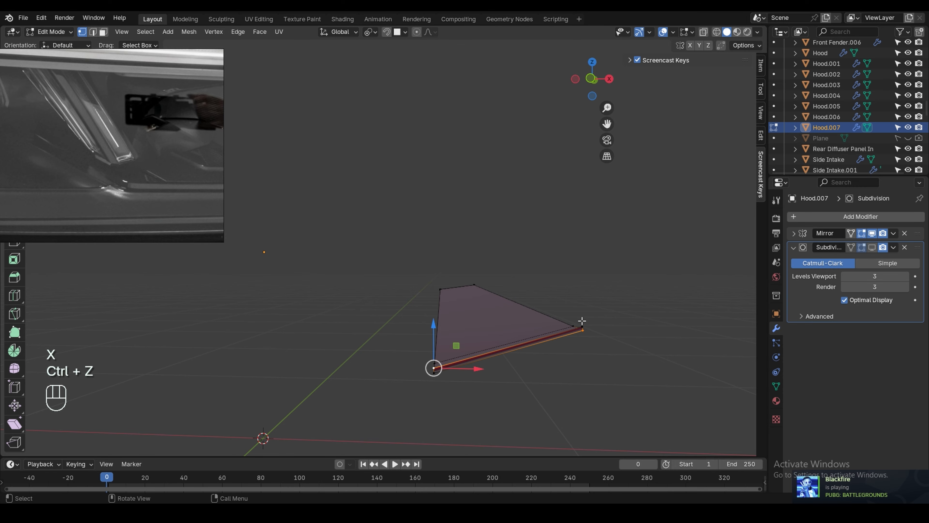
{"action": "key", "text": "x"}
{"action": "left_click", "coordinate": [456, 359]}
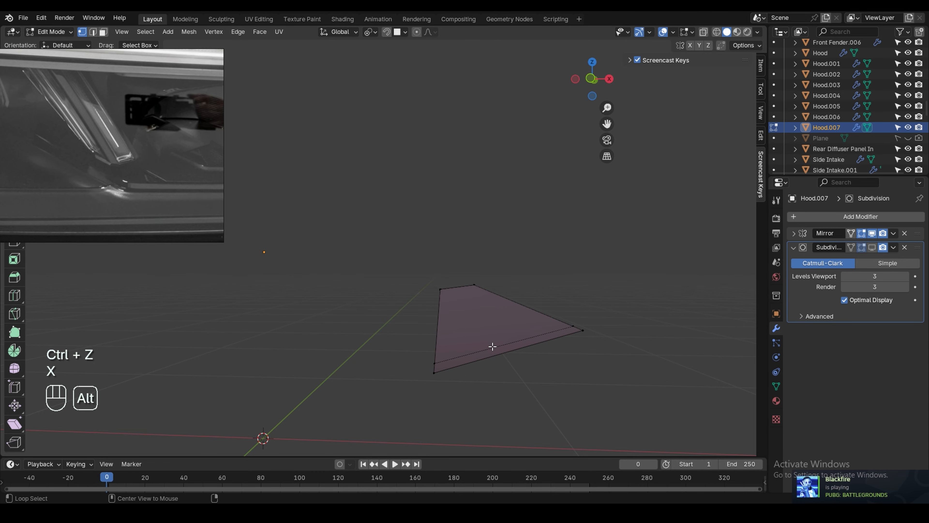
- Dissolve the extra inner edge loops near the ends of the strip, reducing it to a single four-sided face
{"action": "left_click", "coordinate": [491, 349], "text": "alt"}
{"action": "key", "text": "x"}
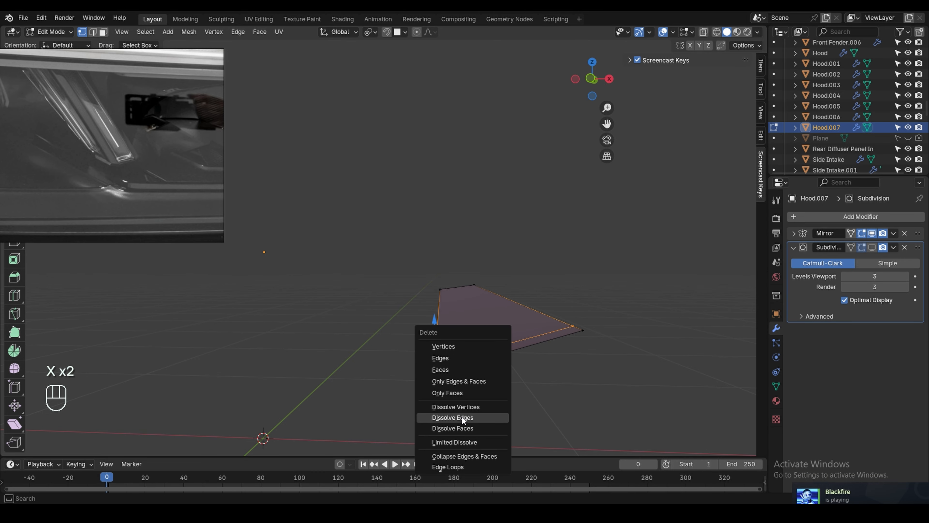
{"action": "left_click", "coordinate": [462, 418]}
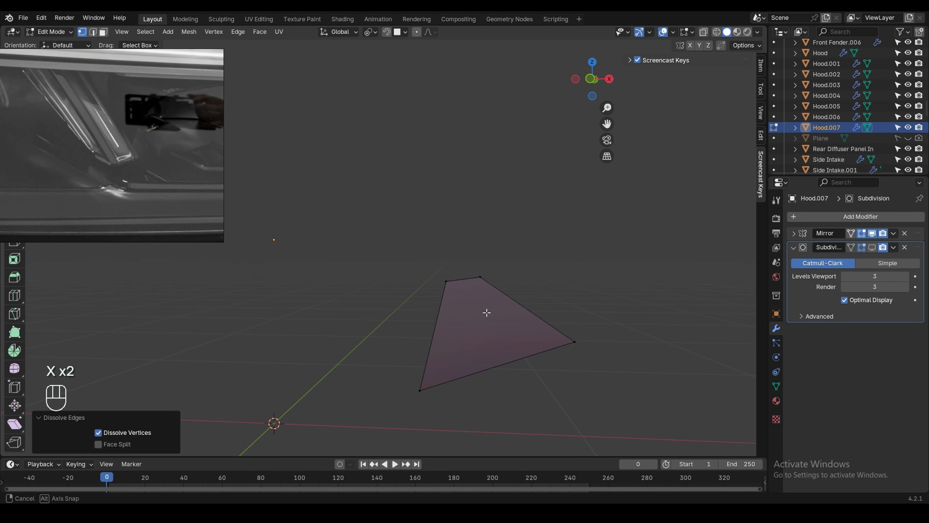
{"action": "middle_click_drag", "start_coordinate": [485, 311], "coordinate": [278, 323]}
{"action": "left_click", "coordinate": [614, 339], "text": "alt"}
{"action": "key", "text": "x"}
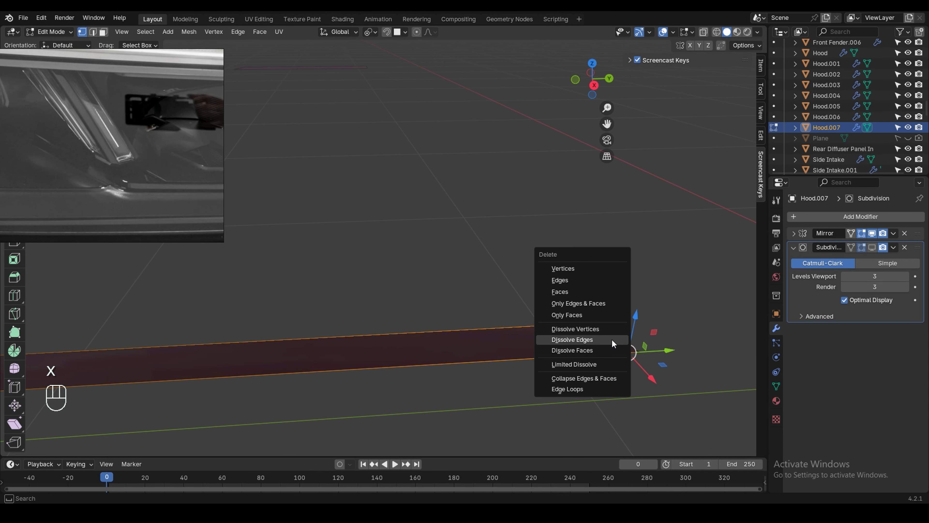
{"action": "left_click", "coordinate": [614, 344]}
{"action": "scroll", "coordinate": [568, 318], "scroll_direction": "down", "scroll_amount": 4}
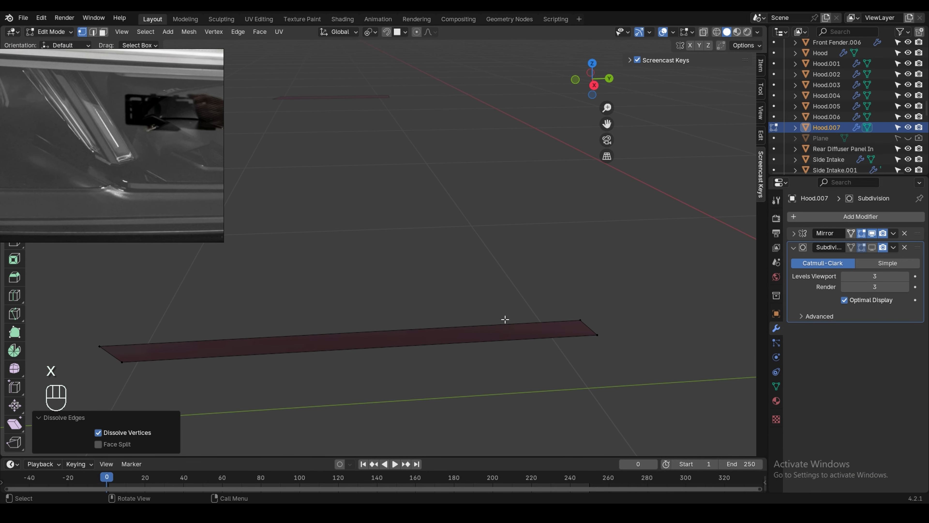
- Extrude the whole strip face about 0.055 m downward along Z in front view, matching the blueprint's divider height
{"action": "key", "text": "a"}
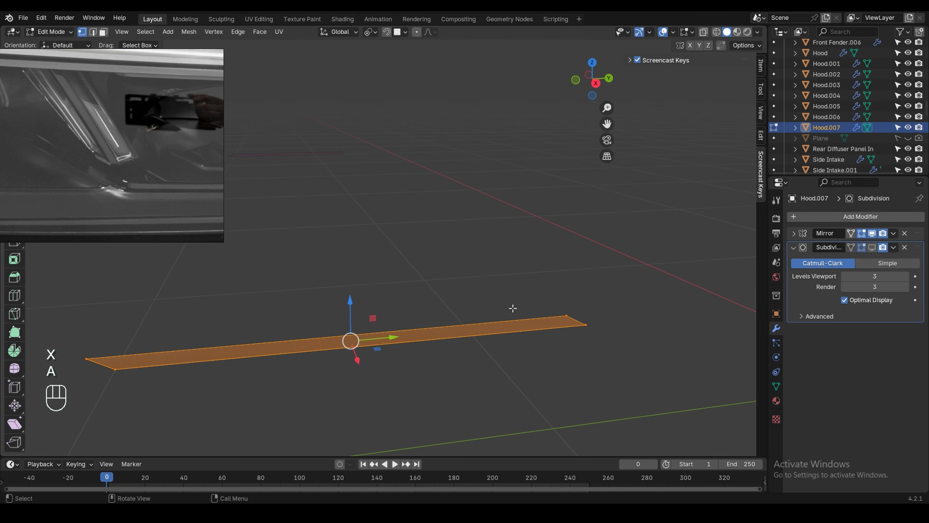
{"action": "key", "text": "KP_Divide"}
{"action": "key", "text": "grave"}
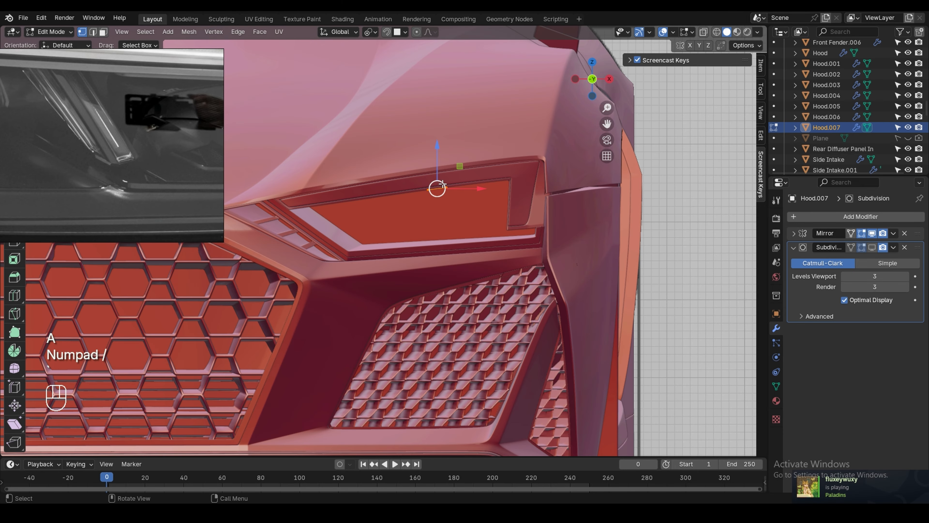
{"action": "key", "text": "alt+z"}
{"action": "key", "text": "e"}
{"action": "key", "text": "z"}
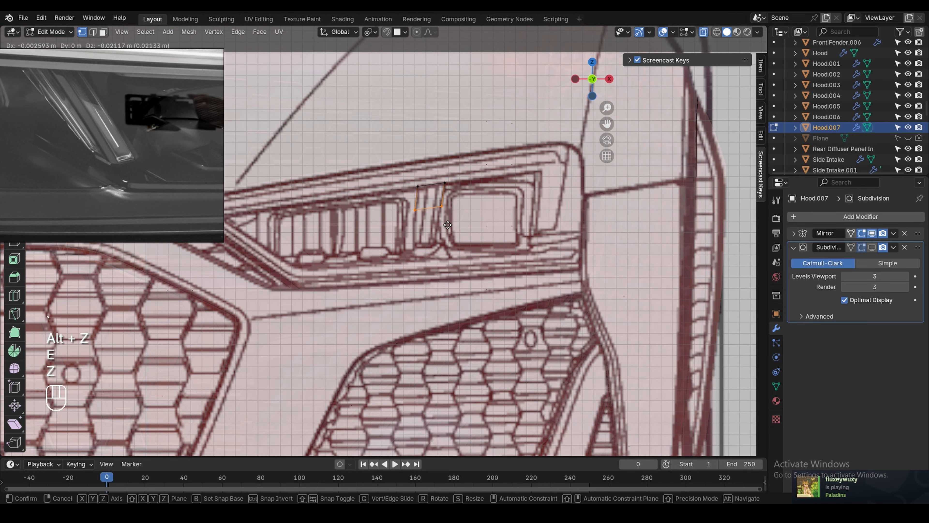
{"action": "key", "text": "z"}
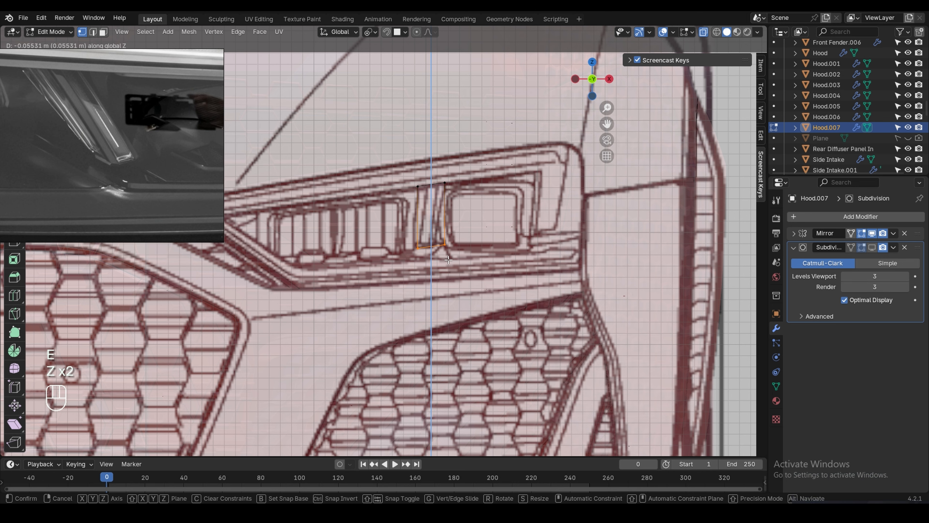
{"action": "left_click", "coordinate": [448, 259]}
{"action": "middle_click_drag", "start_coordinate": [456, 263], "coordinate": [438, 261]}
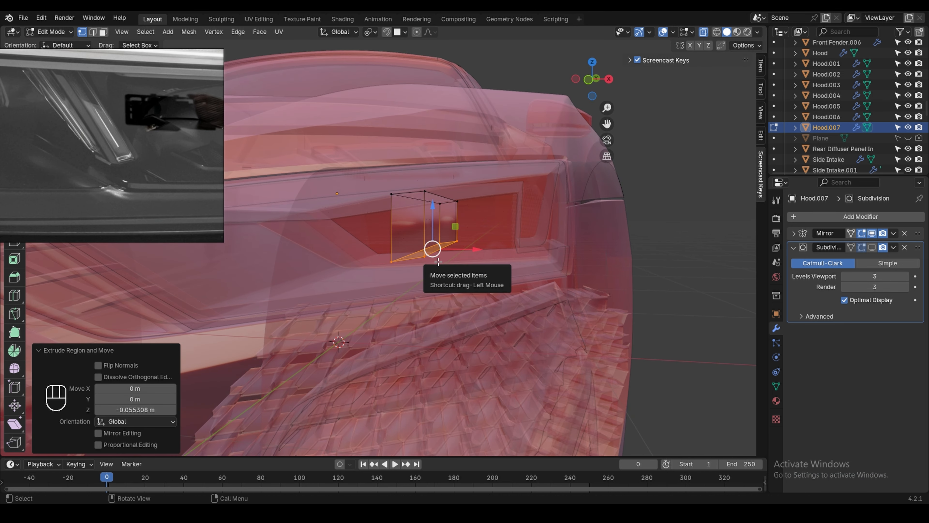
- Move the extruded lower face about -0.009 m along X and correct it by 0.002 m to follow the blueprint's slanted divider
{"action": "key", "text": "KP_1"}
{"action": "key", "text": "t"}
{"action": "key", "text": "g"}
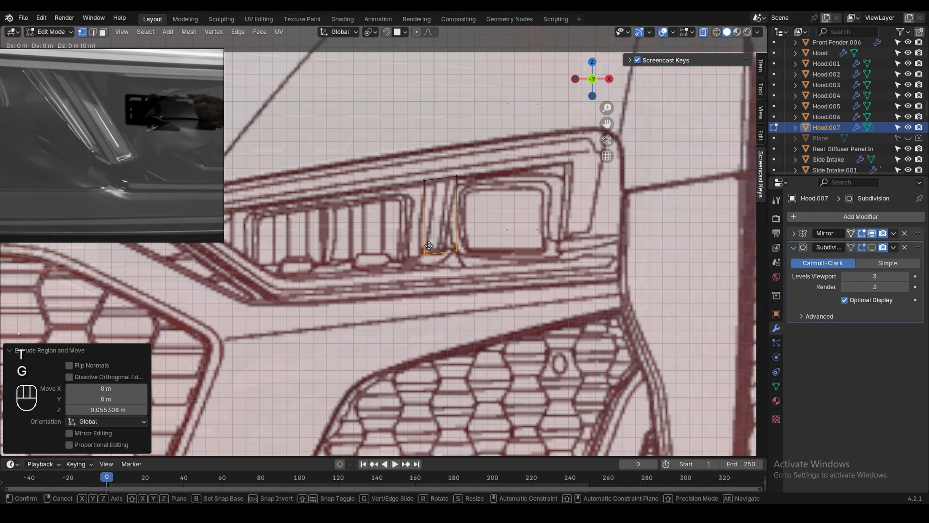
{"action": "key", "text": "x"}
{"action": "left_click", "coordinate": [416, 250]}
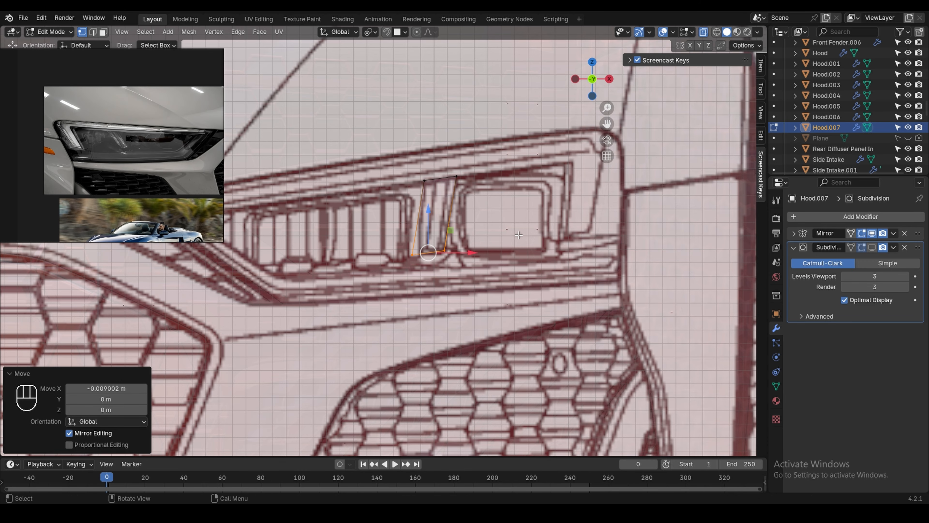
{"action": "scroll", "coordinate": [468, 242], "scroll_direction": "up", "scroll_amount": 2}
{"action": "key", "text": "g"}
{"action": "key", "text": "x"}
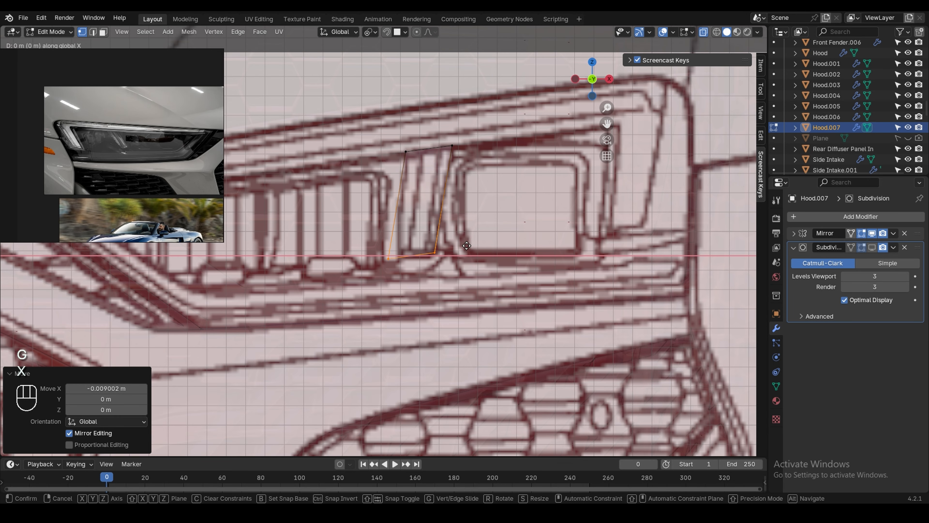
{"action": "left_click", "coordinate": [470, 247]}
{"action": "scroll", "coordinate": [470, 247], "scroll_direction": "down", "scroll_amount": 2}
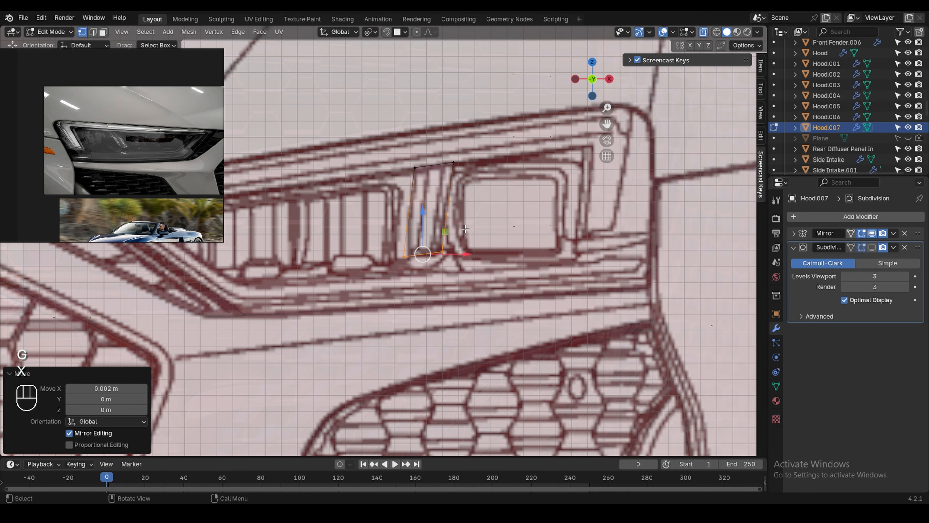
- Turn off X-ray, isolate the block and examine the divider's lower end in the headlight reference photo
{"action": "key", "text": "alt+z"}
{"action": "middle_click_drag", "start_coordinate": [470, 246], "coordinate": [398, 251]}
{"action": "scroll", "coordinate": [417, 236], "scroll_direction": "down", "scroll_amount": 3}
{"action": "scroll", "coordinate": [392, 253], "scroll_direction": "up", "scroll_amount": 1}
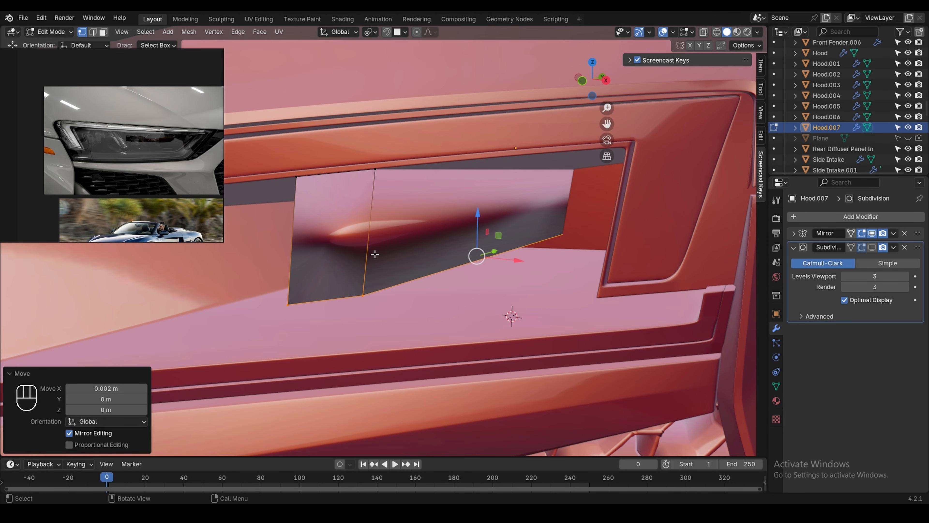
{"action": "key", "text": "KP_Divide"}
{"action": "scroll", "coordinate": [75, 124], "scroll_direction": "up", "scroll_amount": 3}
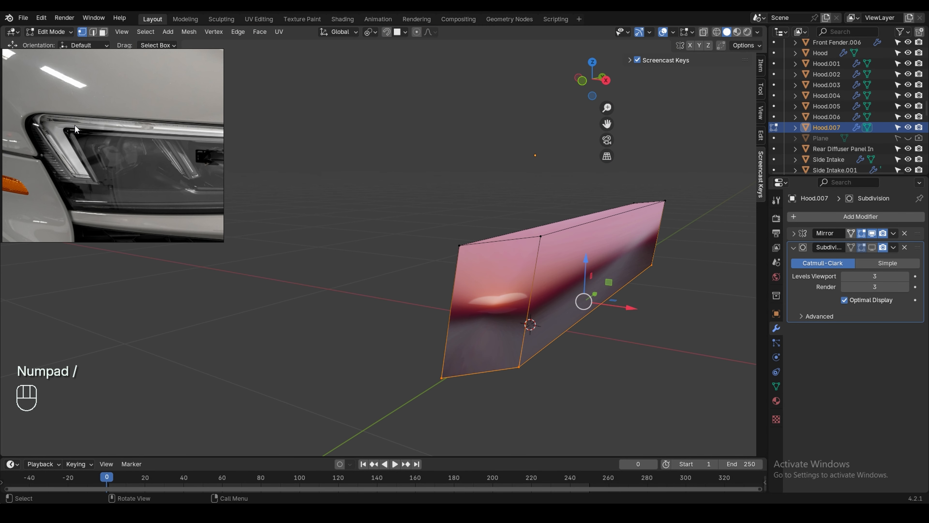
{"action": "scroll", "coordinate": [126, 152], "scroll_direction": "up", "scroll_amount": 2}
{"action": "middle_click_drag", "start_coordinate": [415, 280], "coordinate": [410, 272]}
{"action": "scroll", "coordinate": [125, 153], "scroll_direction": "up", "scroll_amount": 5}
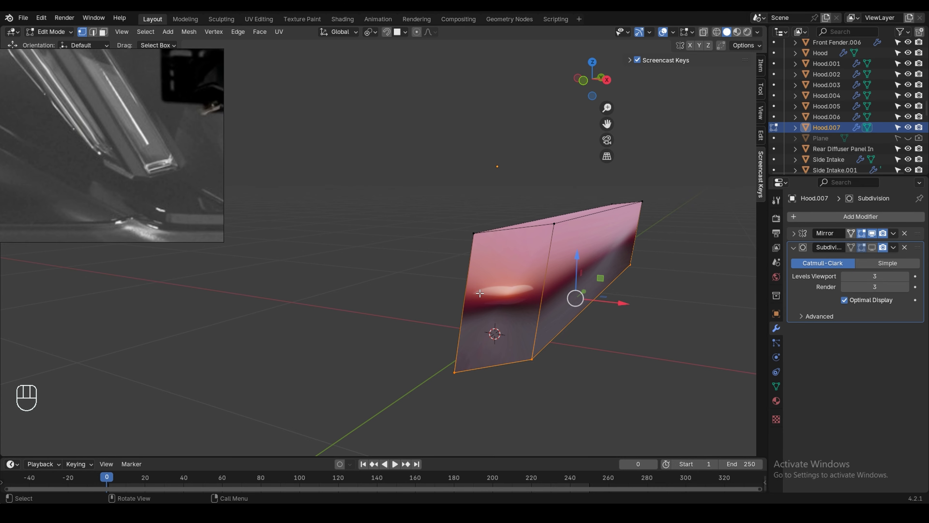
{"action": "left_click", "coordinate": [548, 307]}
{"action": "middle_click_drag", "start_coordinate": [550, 307], "coordinate": [463, 300], "text": "shift"}
- Apply smooth shading to the block and enable its Subdivision modifier in the viewport
{"action": "key", "text": "ctrl+r"}
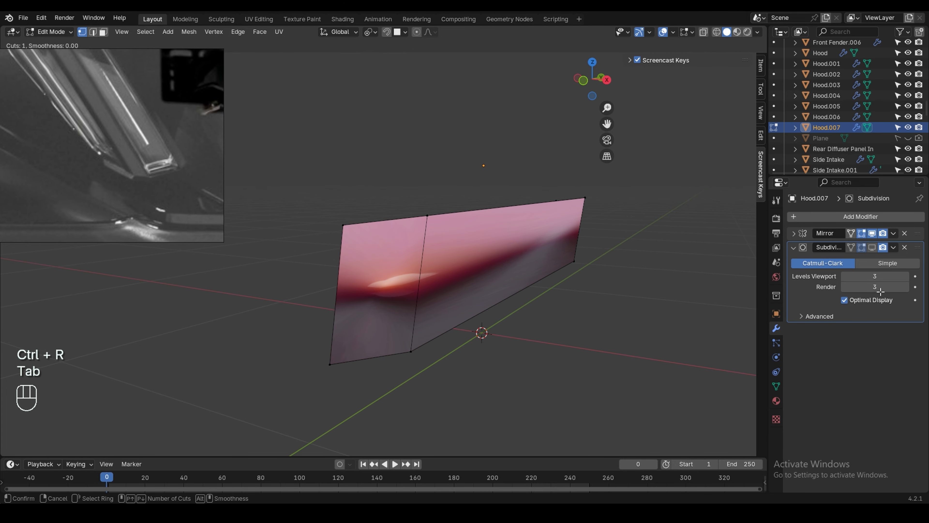
{"action": "key", "text": "Escape"}
{"action": "key", "text": "Tab"}
{"action": "right_click", "coordinate": [365, 261]}
{"action": "left_click", "coordinate": [415, 247]}
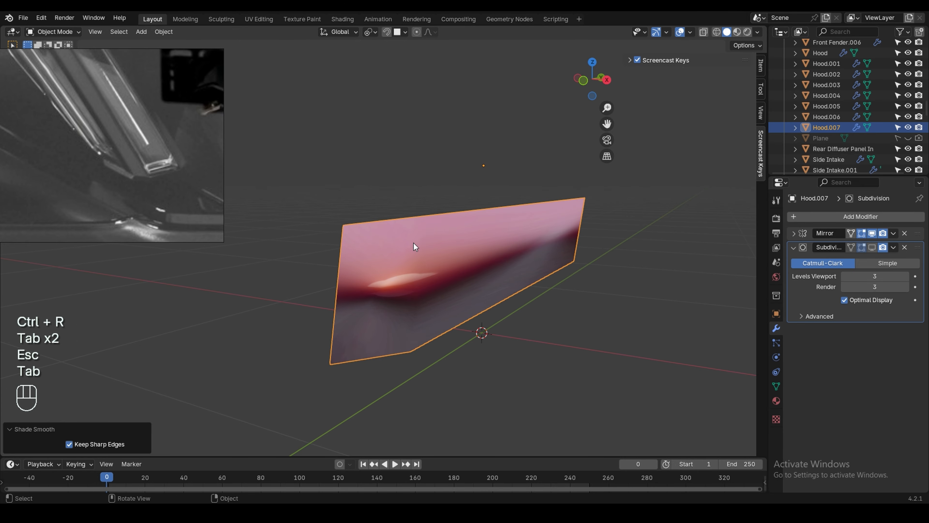
{"action": "key", "text": "Tab"}
- Add a horizontal loop cut near the block's top with a factor of 0.911 and slide it further up by 0.441
{"action": "key", "text": "ctrl+r"}
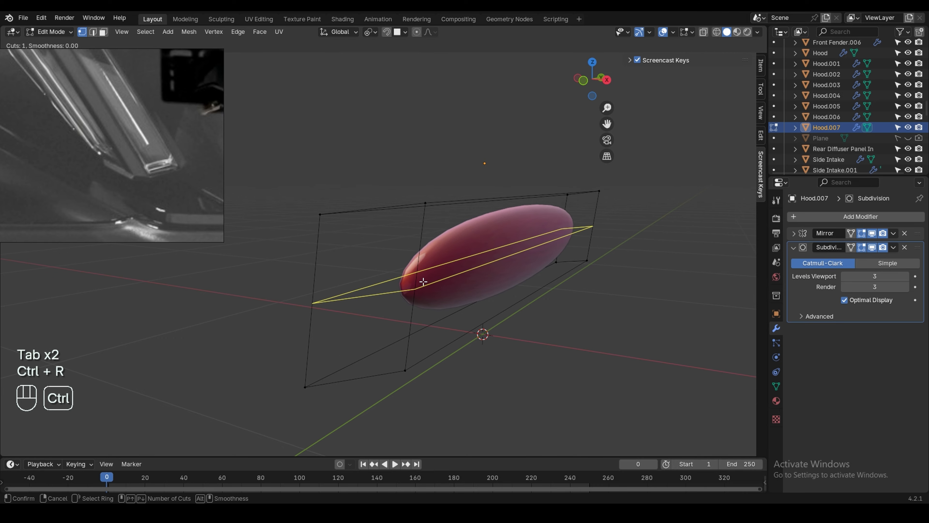
{"action": "left_click", "coordinate": [424, 240]}
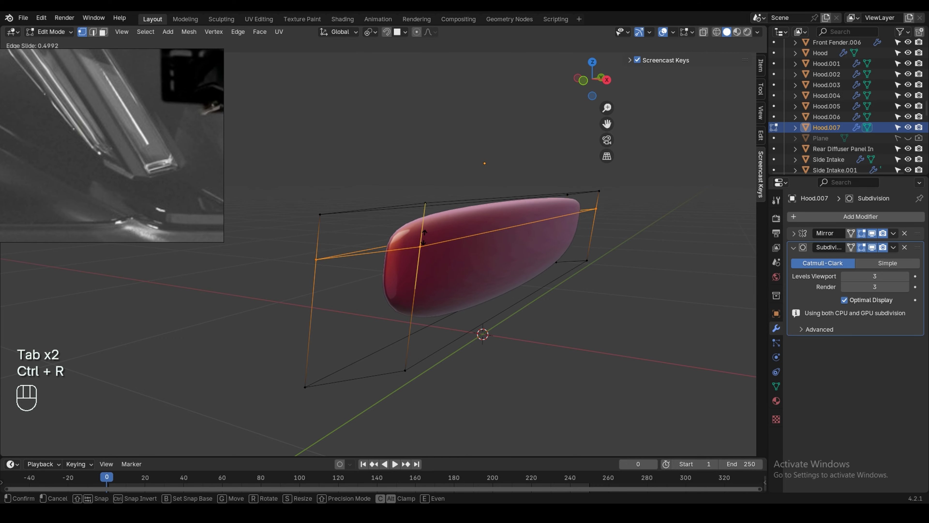
{"action": "left_click", "coordinate": [429, 202]}
{"action": "middle_click_drag", "start_coordinate": [117, 105], "coordinate": [138, 200]}
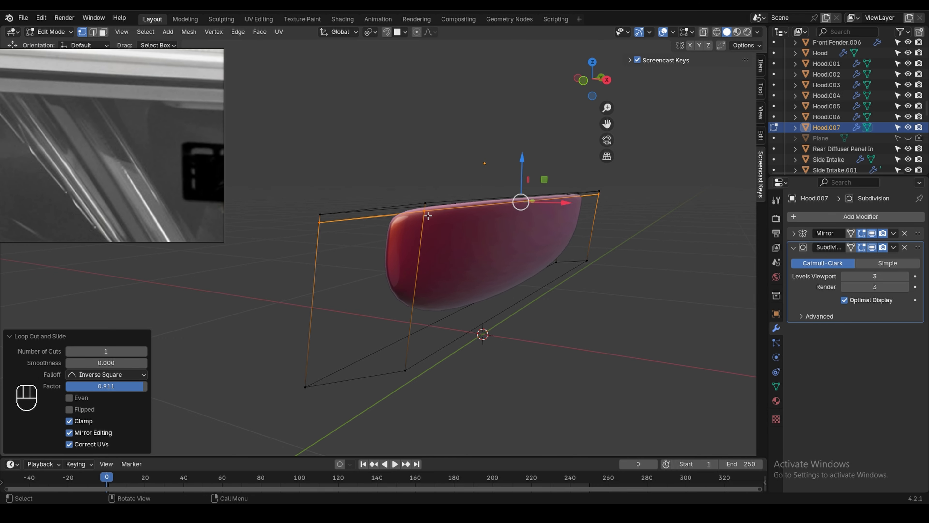
{"action": "key", "text": "g"}
{"action": "key", "text": "g"}
{"action": "left_click", "coordinate": [473, 198]}
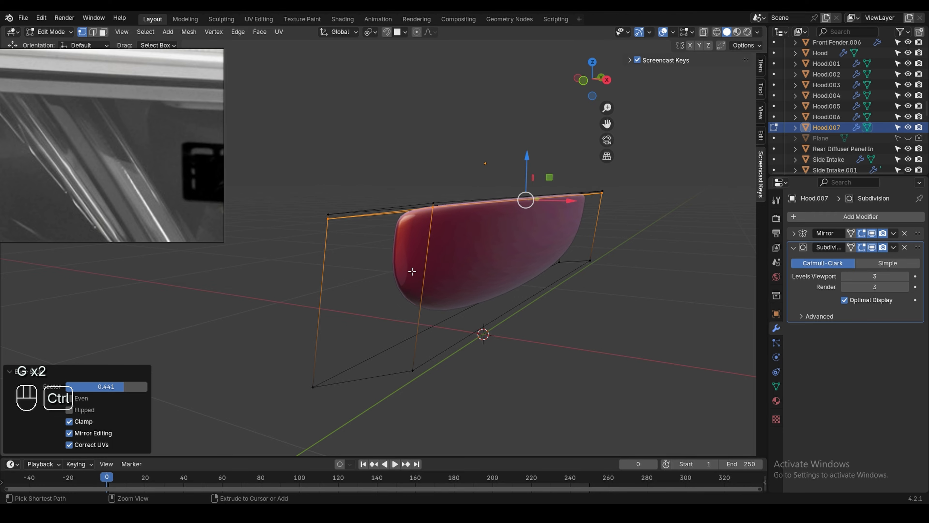
- Add a horizontal loop cut close to the block's bottom edge with a factor of -0.934
{"action": "key", "text": "ctrl+r"}
{"action": "left_click", "coordinate": [413, 270]}
{"action": "left_click", "coordinate": [406, 339]}
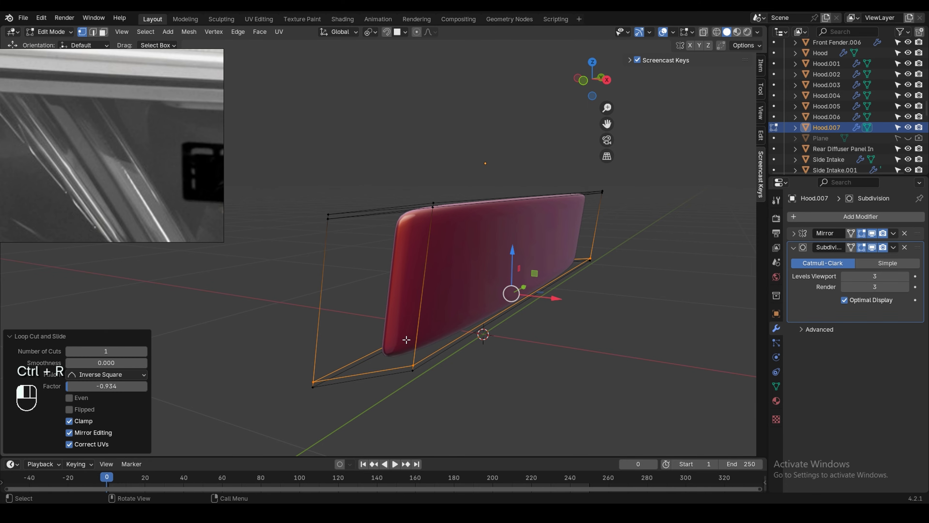
{"action": "middle_click_drag", "start_coordinate": [114, 200], "coordinate": [66, 110]}
{"action": "middle_click_drag", "start_coordinate": [371, 305], "coordinate": [393, 305]}
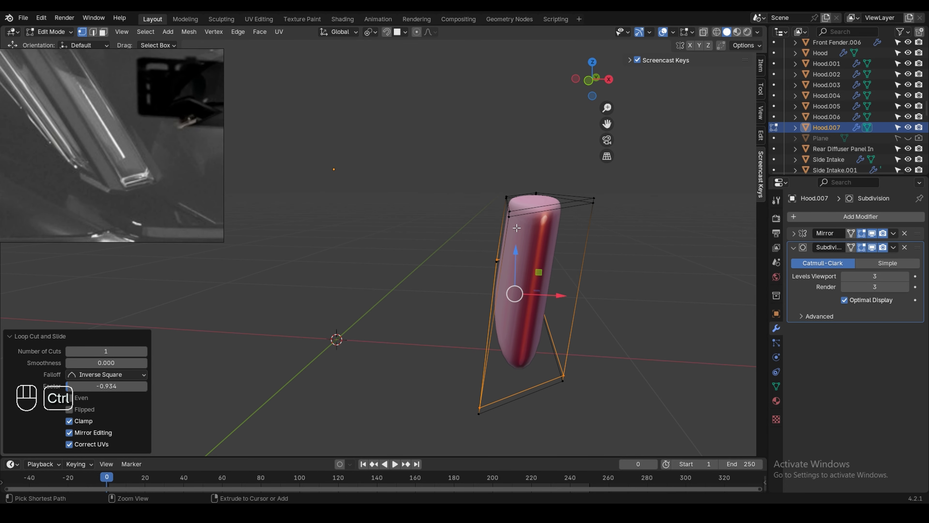
- Try a single centred vertical loop cut through the block's front and check it in front view
{"action": "key", "text": "ctrl+r"}
{"action": "left_click", "coordinate": [525, 218]}
{"action": "right_click", "coordinate": [525, 217]}
{"action": "middle_click_drag", "start_coordinate": [556, 261], "coordinate": [548, 260], "text": "shift"}
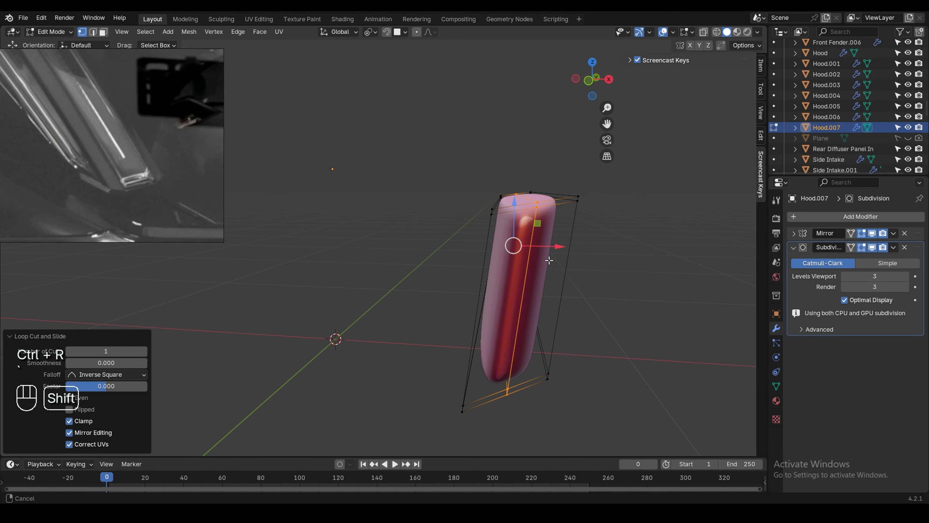
{"action": "key", "text": "grave"}
{"action": "left_click", "coordinate": [527, 240]}
{"action": "middle_click_drag", "start_coordinate": [628, 214], "coordinate": [472, 255], "text": "shift"}
{"action": "scroll", "coordinate": [553, 216], "scroll_direction": "up", "scroll_amount": 2}
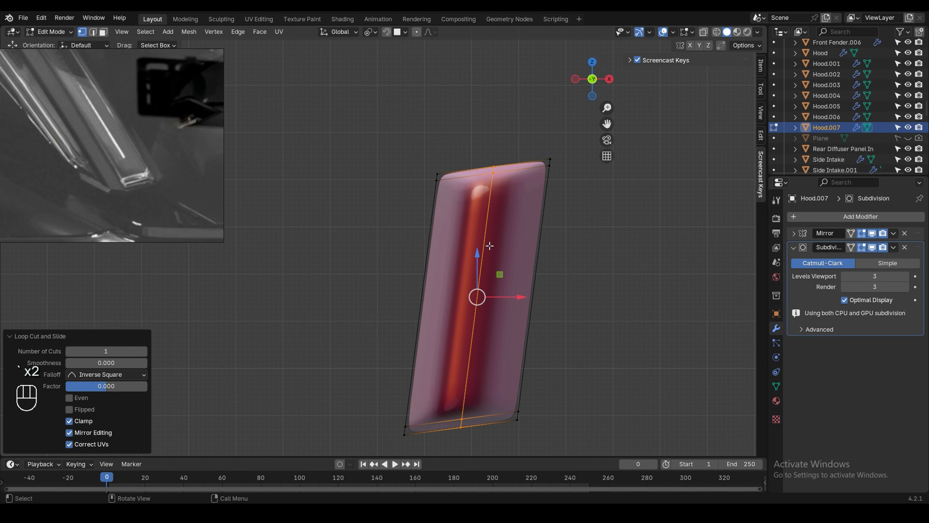
{"action": "key", "text": "ctrl+z"}
- Add two evenly spaced vertical loop cuts through the block's front face
{"action": "key", "text": "ctrl+r"}
{"action": "key", "text": "KP_2"}
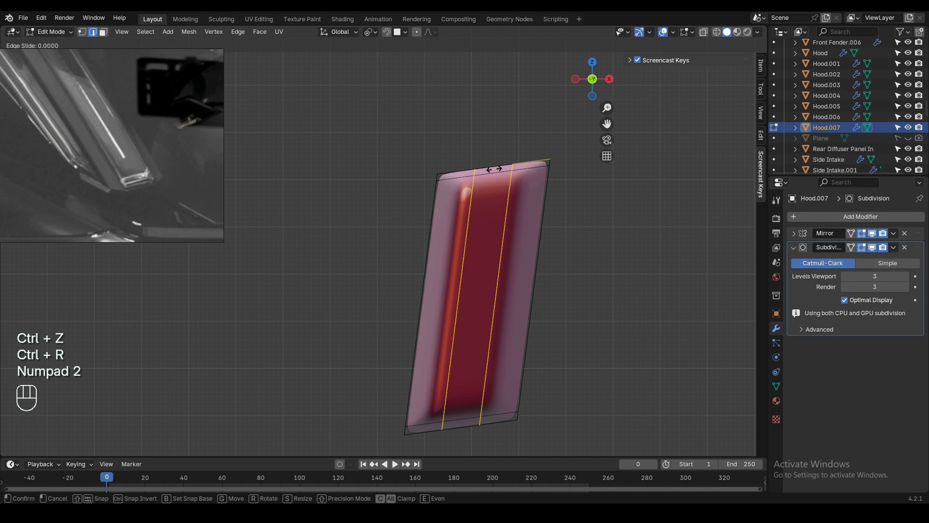
{"action": "left_click", "coordinate": [525, 240]}
{"action": "right_click", "coordinate": [526, 240]}
- Try to spread the two vertical loops apart by sliding them and scaling them along X
{"action": "key", "text": "g"}
{"action": "key", "text": "g"}
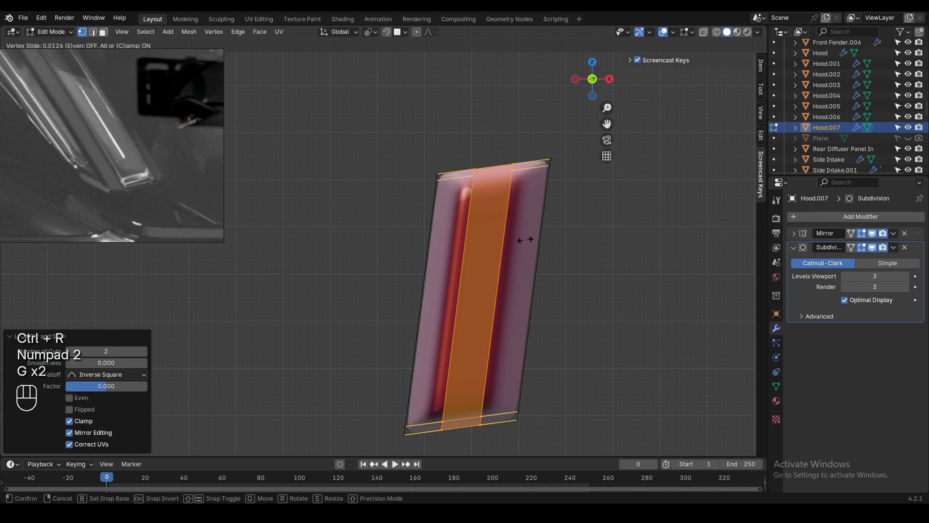
{"action": "left_click", "coordinate": [525, 240]}
{"action": "key", "text": "s"}
{"action": "key", "text": "x"}
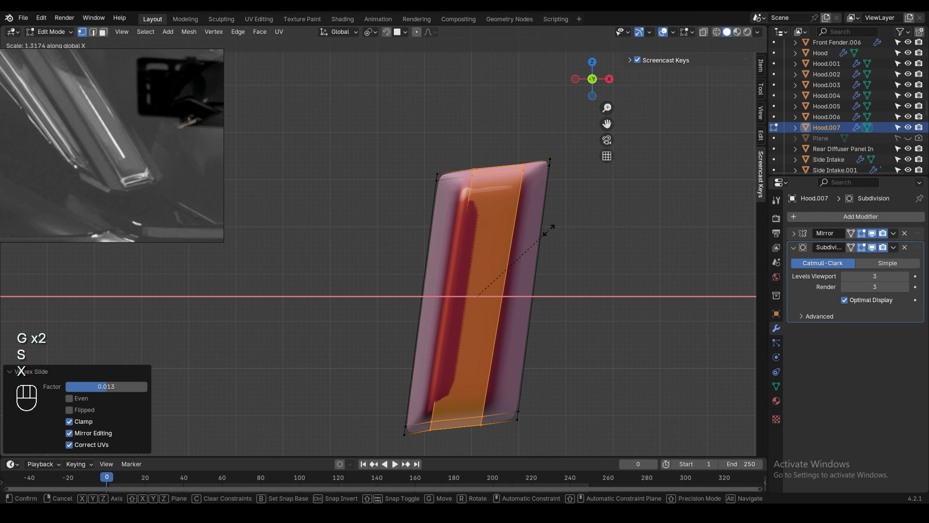
{"action": "left_click", "coordinate": [522, 229]}
{"action": "key", "text": "ctrl+z"}
- Slide the left vertical loop toward the block's left edge with a factor of -0.5
{"action": "left_click", "coordinate": [447, 231], "text": "alt"}
{"action": "key", "text": "g"}
{"action": "key", "text": "g"}
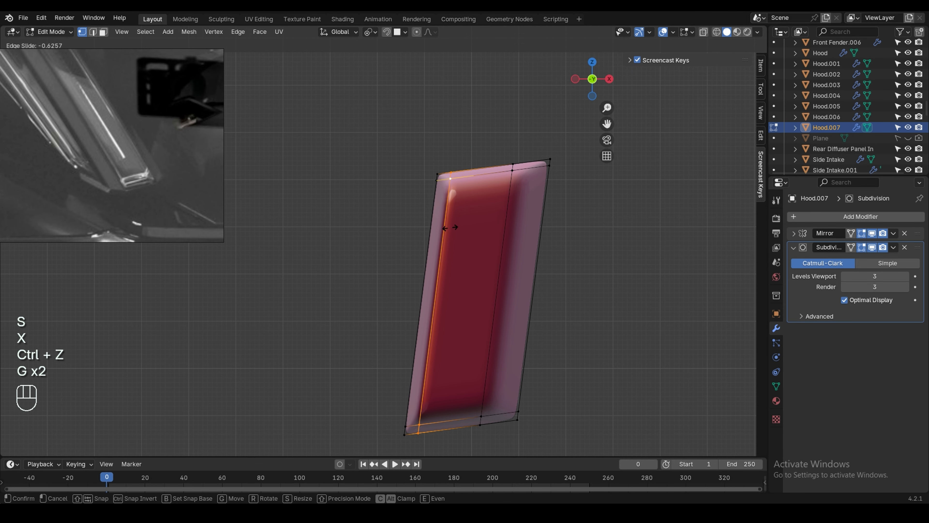
{"action": "left_click", "coordinate": [452, 230]}
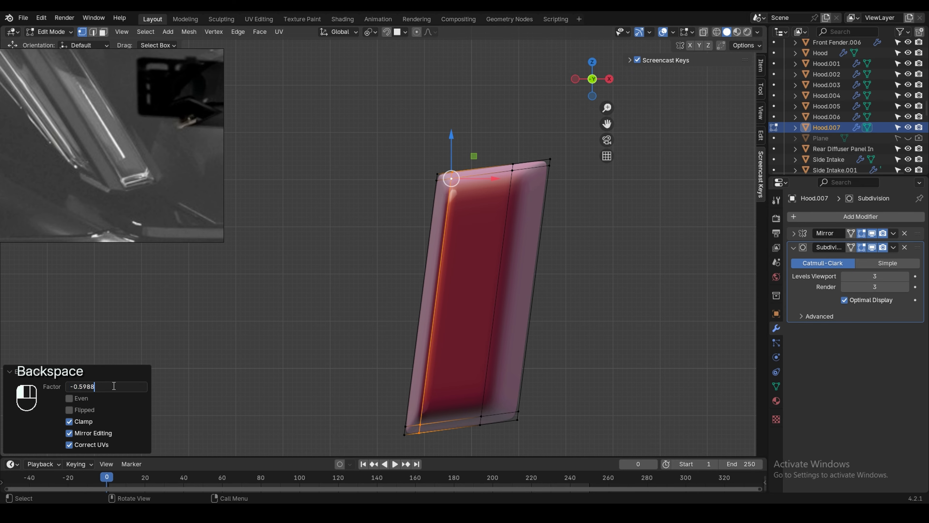
{"action": "key", "text": "Return"}
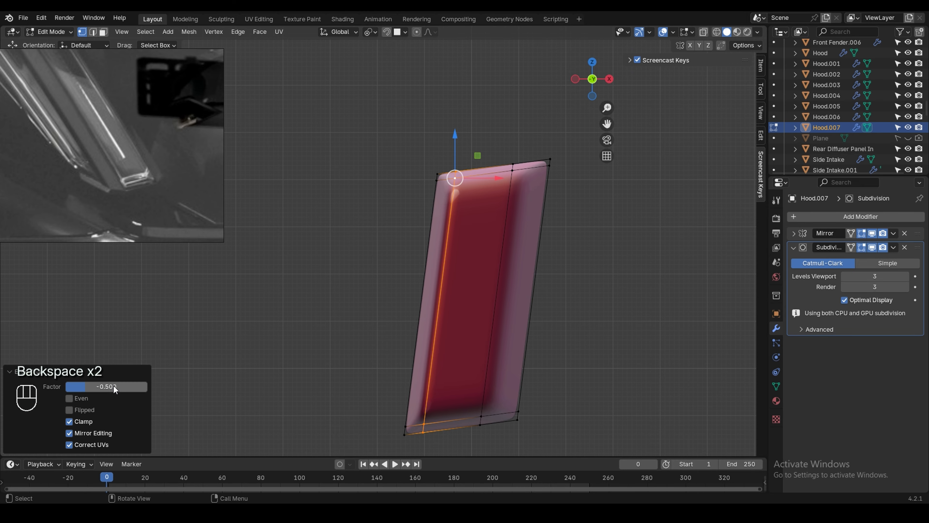
- Try to slide the right vertical loop with a factor of 0.5 and undo the stray edits to it
{"action": "left_click", "coordinate": [499, 272], "text": "alt"}
{"action": "key", "text": "g"}
{"action": "key", "text": "g"}
{"action": "left_click", "coordinate": [500, 271]}
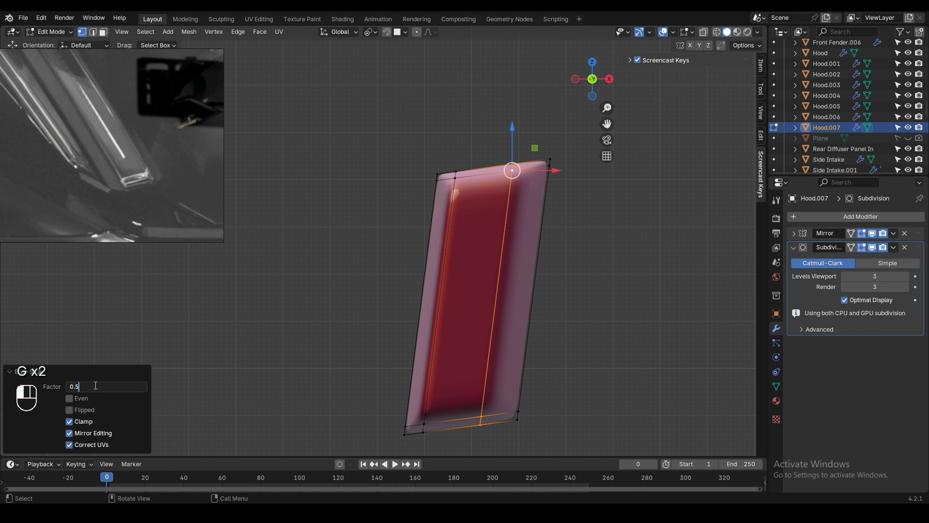
{"action": "key", "text": "Return"}
{"action": "key", "text": "ctrl+z"}
{"action": "key", "text": "g"}
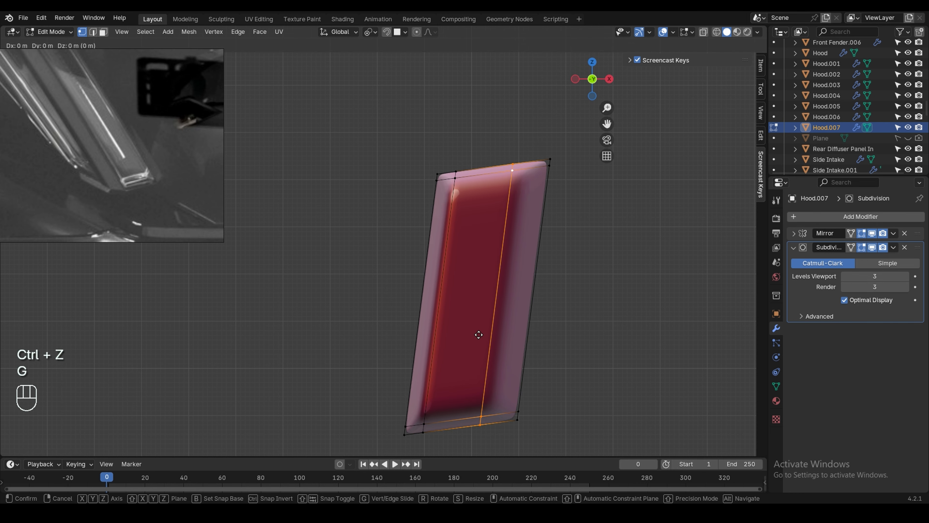
{"action": "left_click", "coordinate": [478, 334]}
{"action": "key", "text": "f"}
{"action": "key", "text": "ctrl+z"}
{"action": "key", "text": "ctrl+z"}
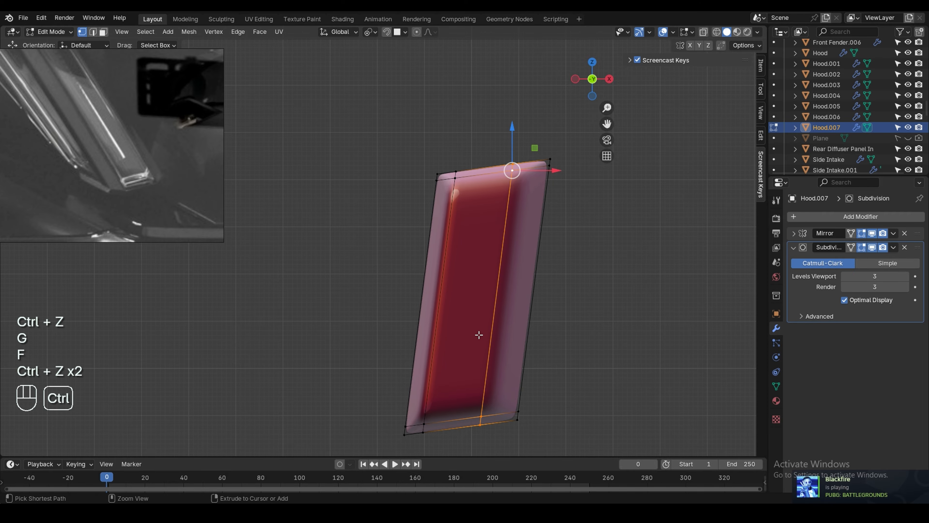
{"action": "key", "text": "ctrl+z"}
- Slide the right vertical loop toward the block's right edge with a factor of -0.5 and check the smoothed shape
{"action": "key", "text": "g"}
{"action": "key", "text": "g"}
{"action": "left_click", "coordinate": [495, 330]}
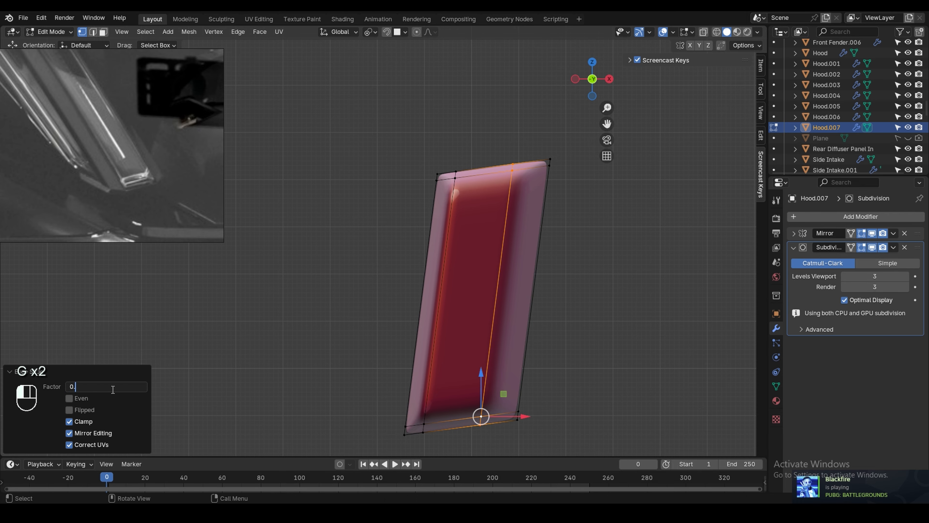
{"action": "key", "text": "Return"}
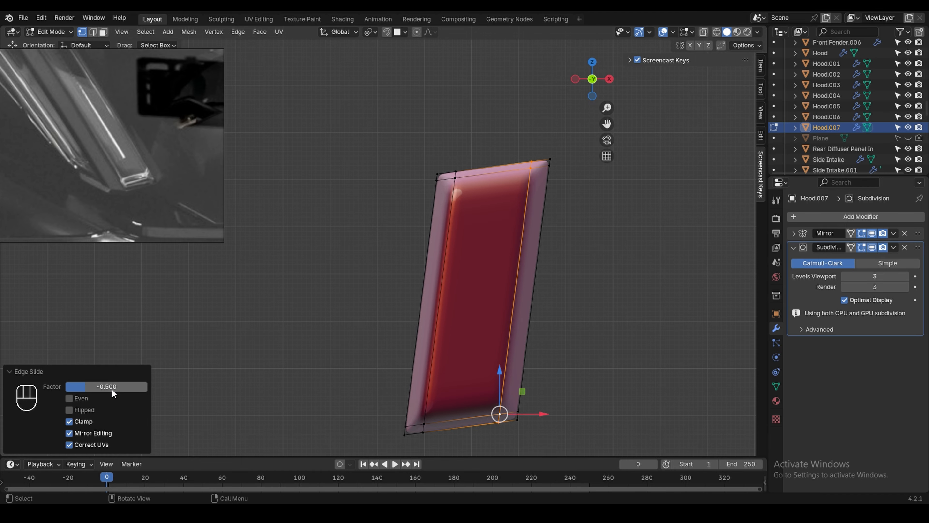
{"action": "middle_click_drag", "start_coordinate": [433, 304], "coordinate": [362, 269]}
{"action": "key", "text": "Tab"}
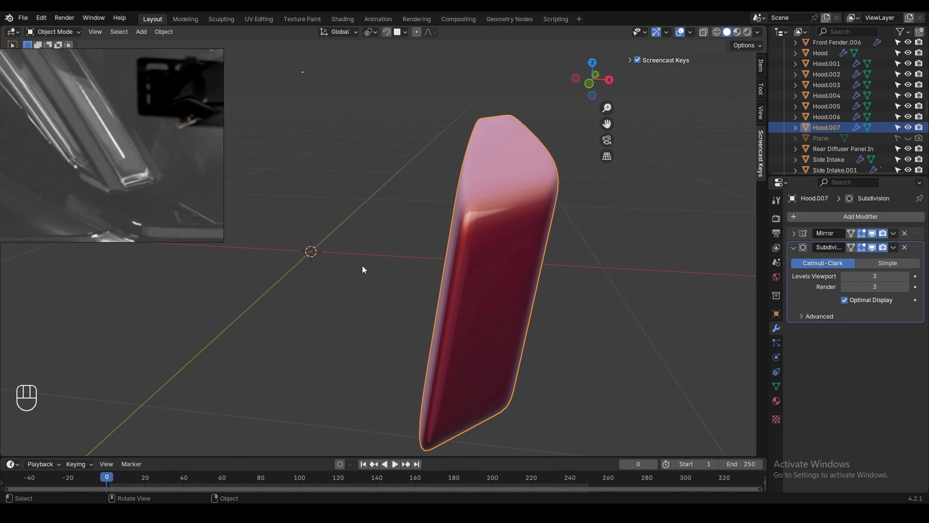
{"action": "key", "text": "Tab"}
{"action": "middle_click_drag", "start_coordinate": [362, 269], "coordinate": [294, 236]}
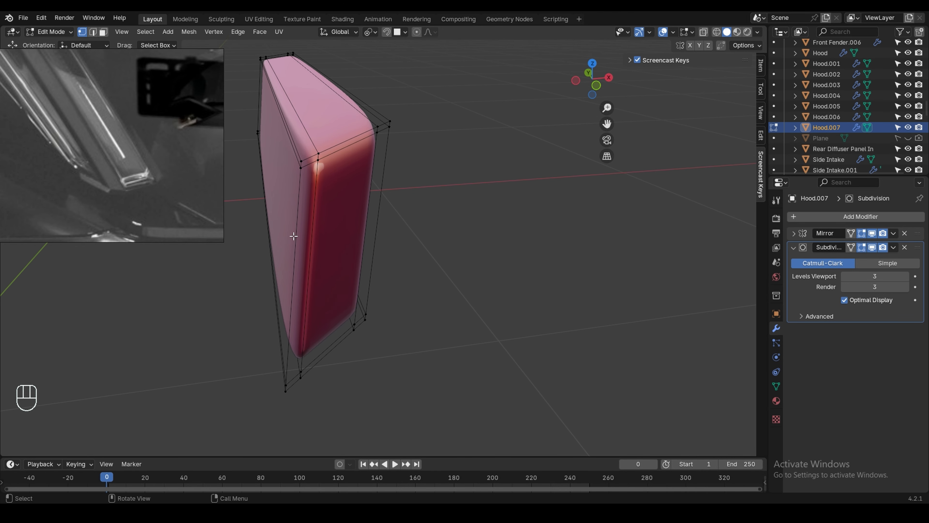
- Try to slide the edge loop around the block's left side along the adjoining edges
{"action": "left_click", "coordinate": [306, 236], "text": "alt"}
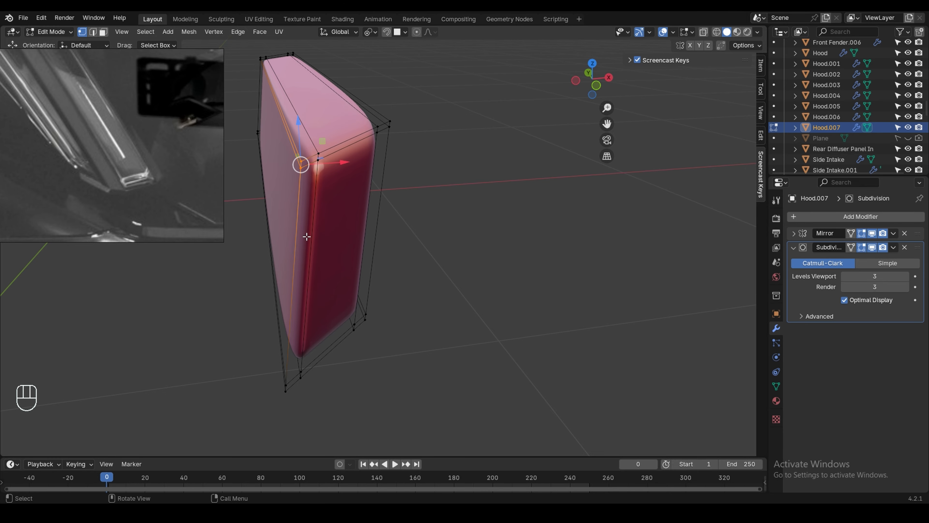
{"action": "left_click_drag", "start_coordinate": [279, 376], "coordinate": [292, 398], "text": "shift"}
{"action": "middle_click_drag", "start_coordinate": [327, 286], "coordinate": [389, 210]}
{"action": "key", "text": "g"}
{"action": "key", "text": "g"}
{"action": "left_click", "coordinate": [375, 291]}
- Try to slide the edge loop around the block's right side, and undo the slides made on both sides
{"action": "left_click", "coordinate": [407, 143]}
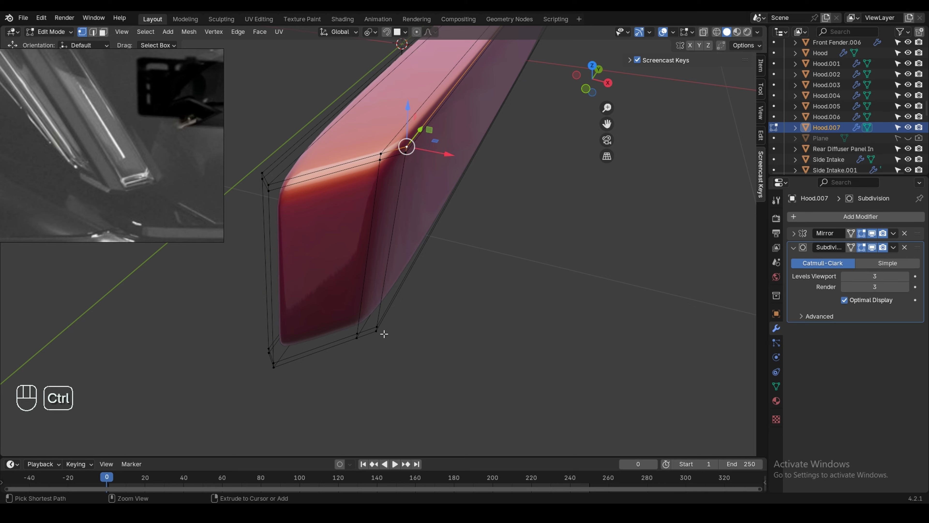
{"action": "left_click", "coordinate": [380, 332], "text": "ctrl"}
{"action": "middle_click_drag", "start_coordinate": [384, 264], "coordinate": [356, 279]}
{"action": "key", "text": "g"}
{"action": "key", "text": "g"}
{"action": "left_click", "coordinate": [368, 270]}
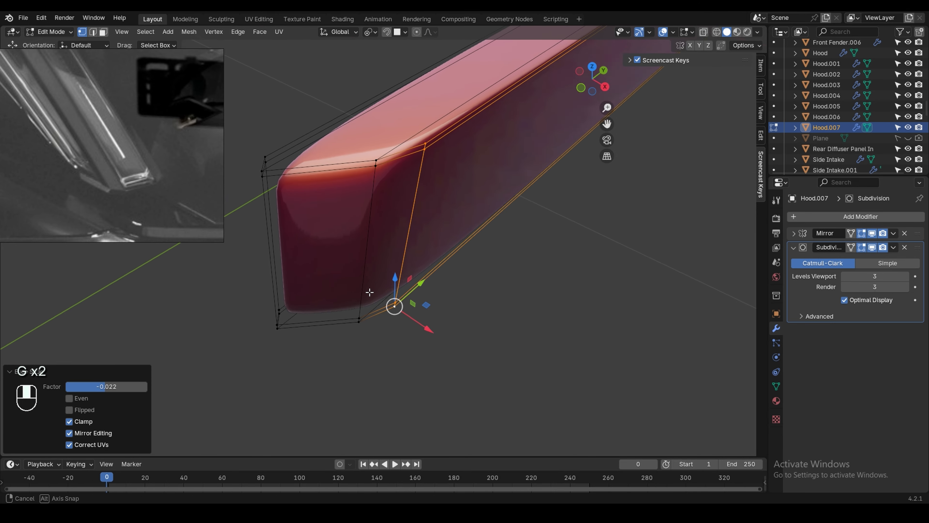
{"action": "key", "text": "ctrl+z"}
{"action": "key", "text": "ctrl+z"}
{"action": "key", "text": "ctrl+z"}
{"action": "key", "text": "ctrl+z"}
- Edge-slide the loop around the block's left side and reset the slide factor to 0
{"action": "middle_click_drag", "start_coordinate": [323, 304], "coordinate": [402, 329]}
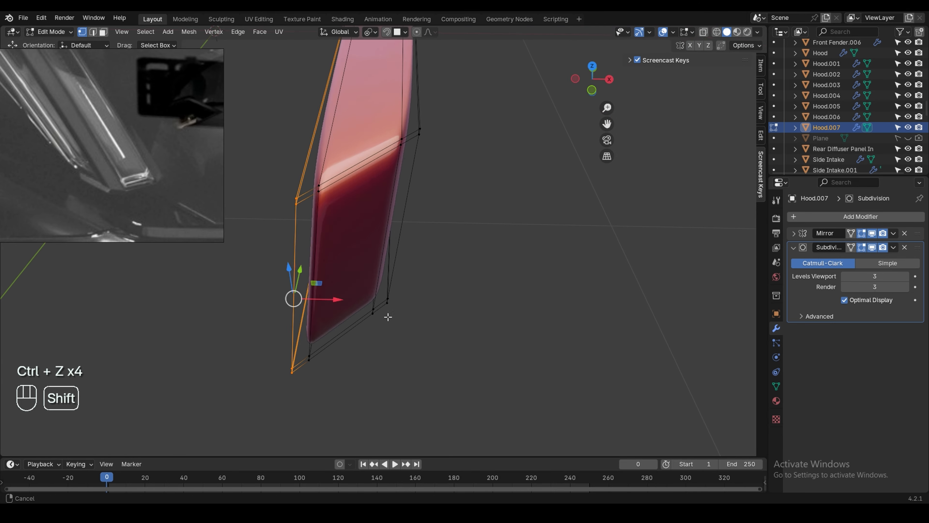
{"action": "key", "text": "g"}
{"action": "key", "text": "g"}
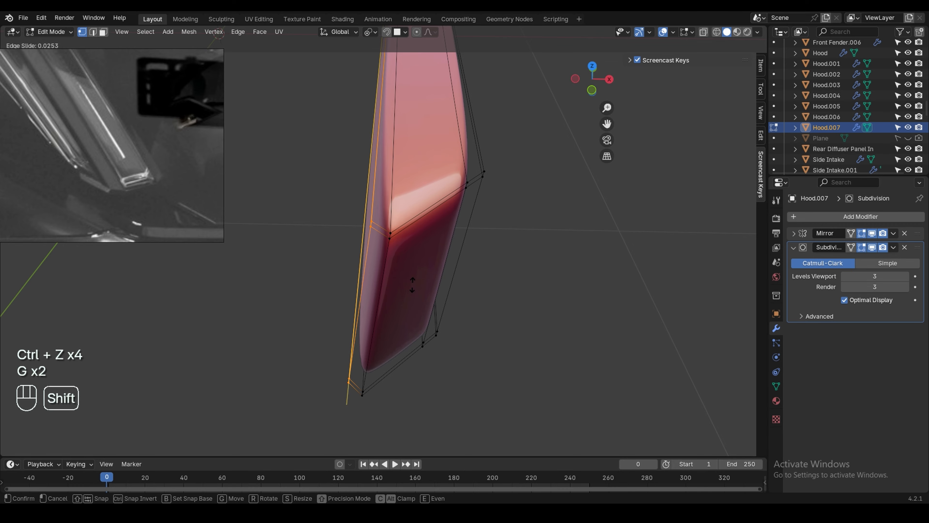
{"action": "left_click", "coordinate": [412, 284]}
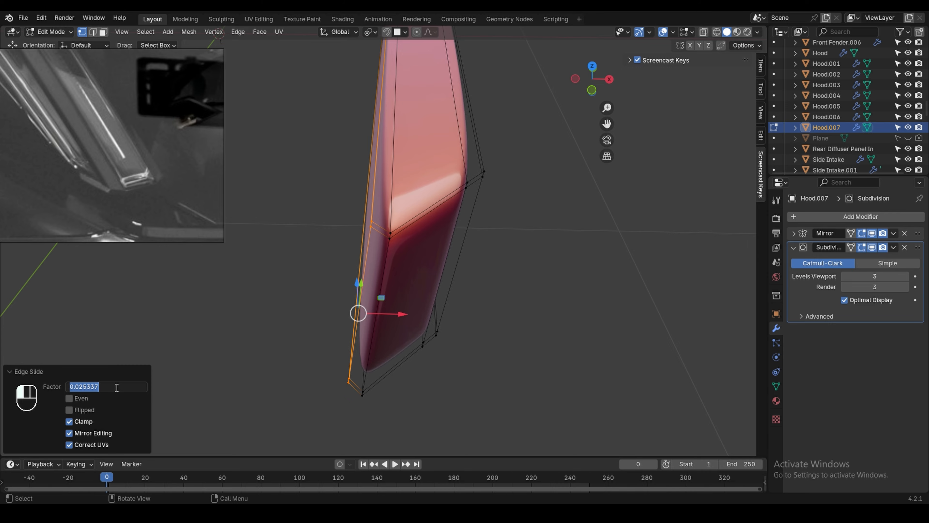
{"action": "left_click", "coordinate": [280, 319]}
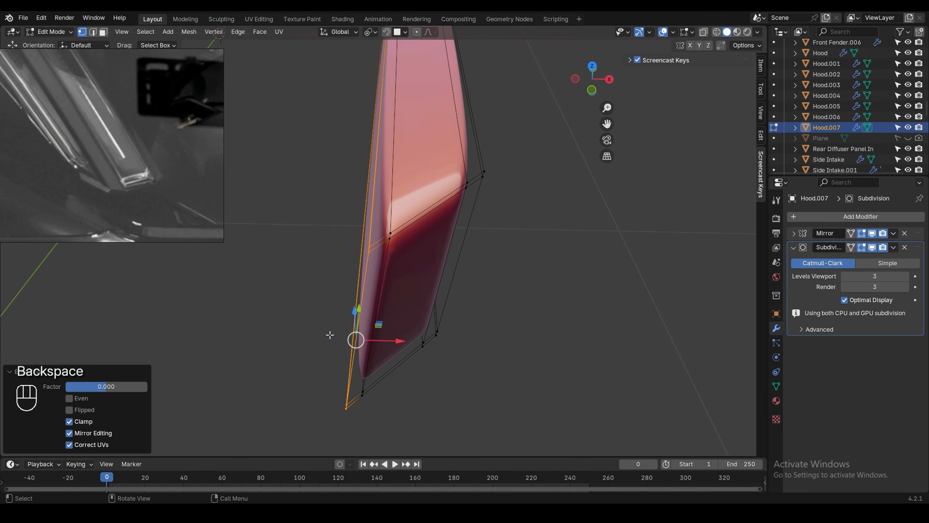
- Slide the edge loop around the block's left side with a factor of 0.025
{"action": "key", "text": "g"}
{"action": "key", "text": "g"}
{"action": "left_click", "coordinate": [343, 291]}
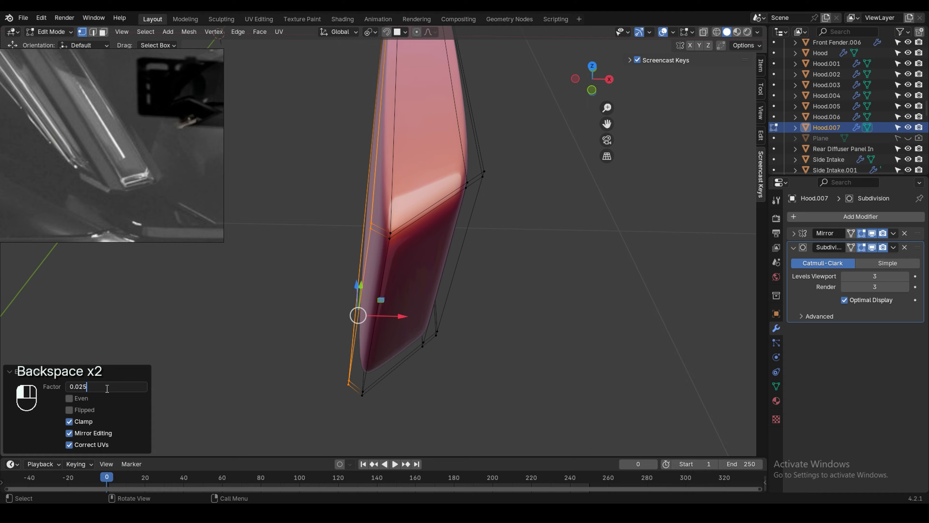
{"action": "key", "text": "Return"}
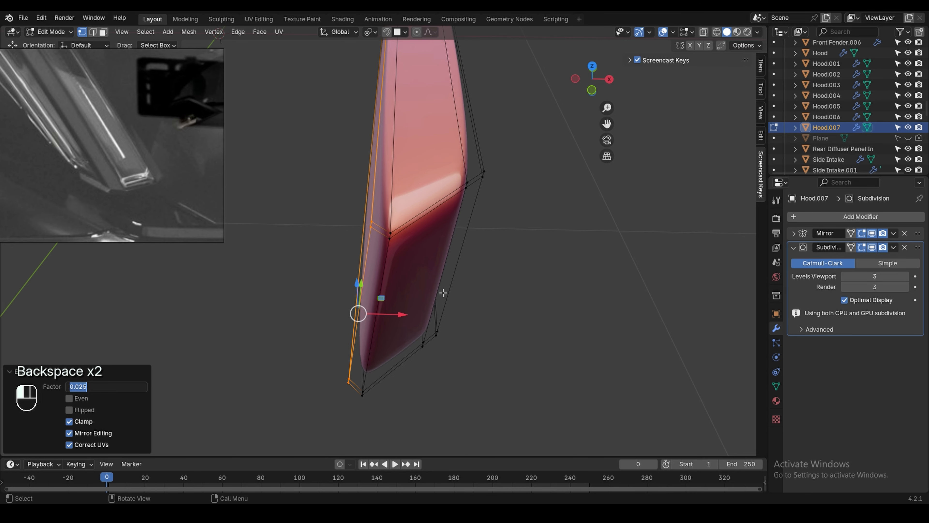
{"action": "left_click", "coordinate": [443, 293]}
- Try to slide the edge loop around the block's right side with a factor of 0.025, and undo it
{"action": "left_click", "coordinate": [481, 167]}
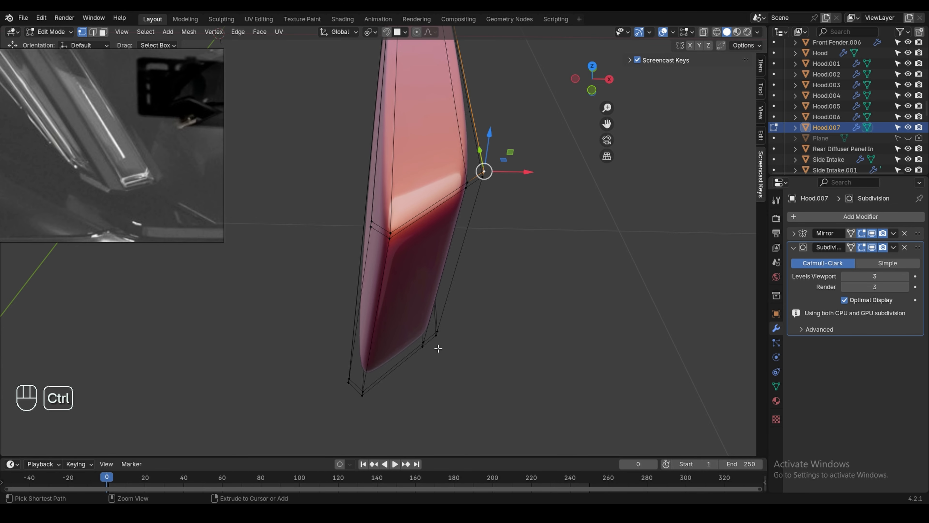
{"action": "left_click", "coordinate": [438, 347], "text": "ctrl"}
{"action": "middle_click_drag", "start_coordinate": [457, 329], "coordinate": [411, 278]}
{"action": "key", "text": "g"}
{"action": "key", "text": "g"}
{"action": "left_click", "coordinate": [406, 285]}
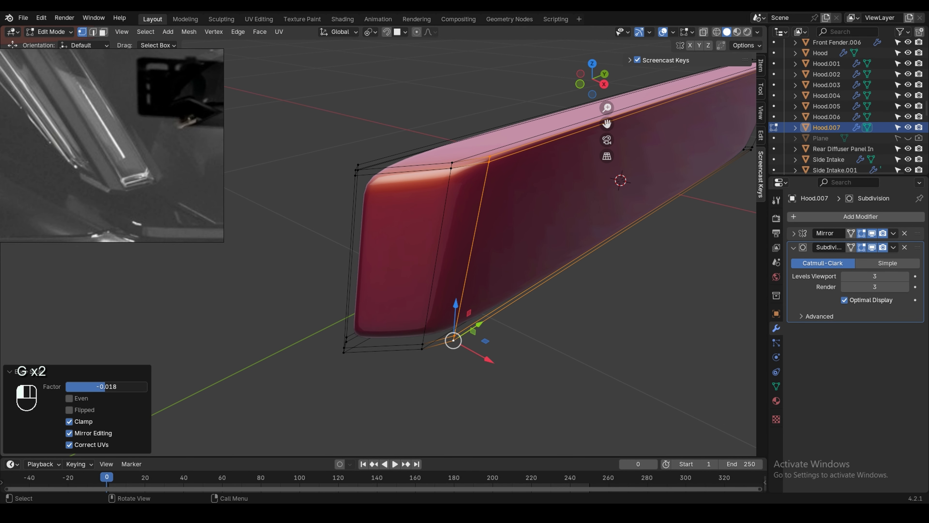
{"action": "key", "text": "Return"}
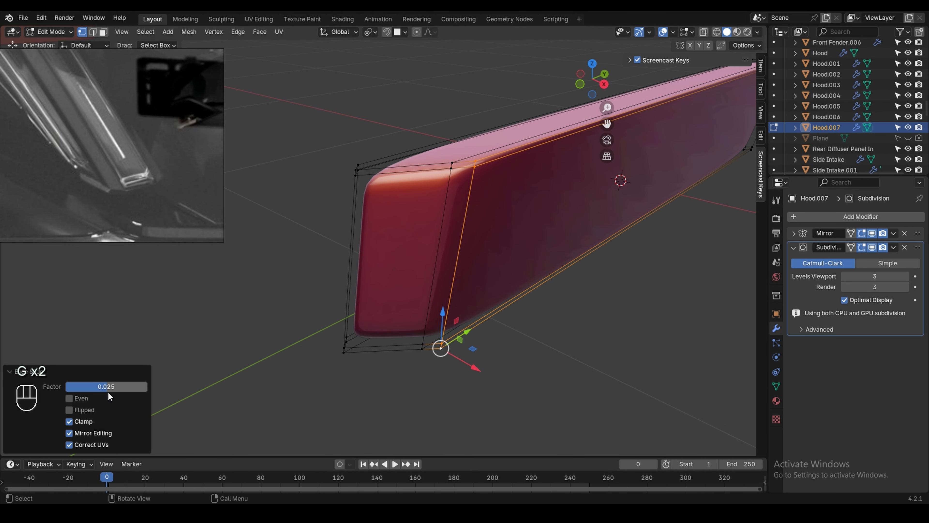
{"action": "middle_click_drag", "start_coordinate": [420, 376], "coordinate": [430, 369]}
{"action": "key", "text": "ctrl+z"}
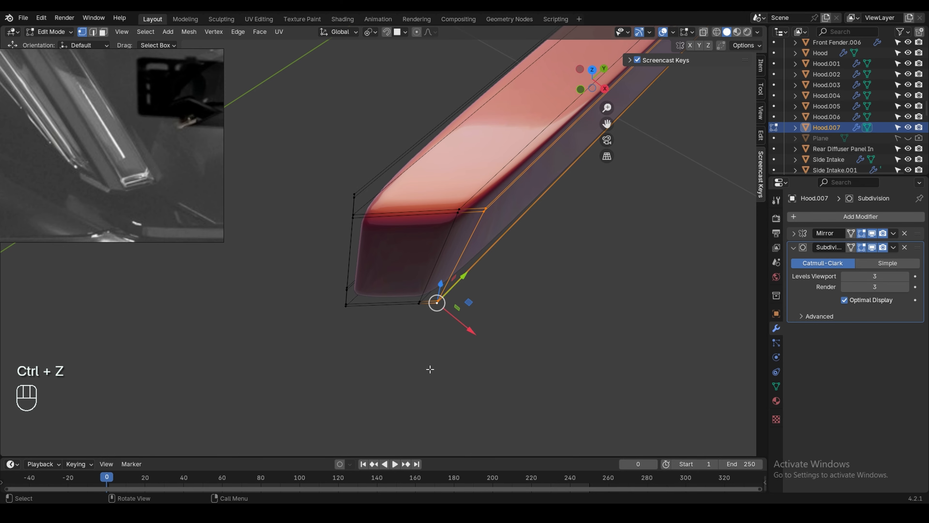
- Slide the edge loop around the block's right side with a factor of -0.025
{"action": "key", "text": "g"}
{"action": "key", "text": "g"}
{"action": "left_click", "coordinate": [437, 359]}
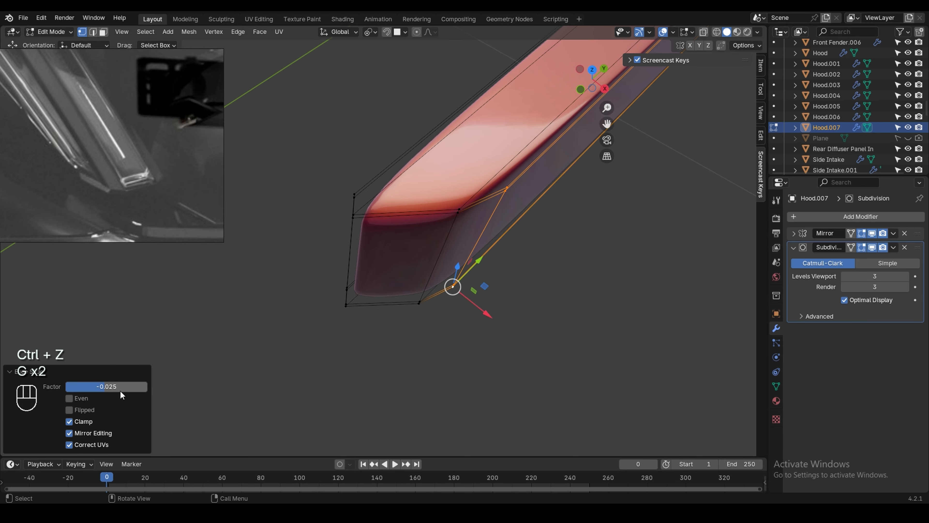
{"action": "middle_click_drag", "start_coordinate": [448, 363], "coordinate": [476, 242]}
- Add two vertical support loops on the narrow strip beside the front face's right edge, one close to each border of the strip
{"action": "left_click", "coordinate": [473, 113]}
{"action": "middle_click_drag", "start_coordinate": [472, 119], "coordinate": [479, 176]}
{"action": "middle_click_drag", "start_coordinate": [479, 176], "coordinate": [462, 207], "text": "shift"}
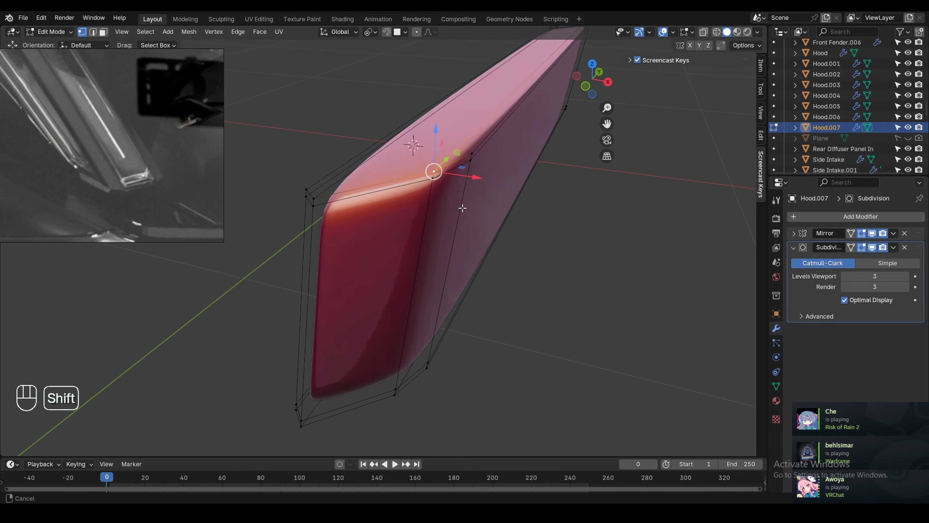
{"action": "key", "text": "ctrl+r"}
{"action": "left_click", "coordinate": [442, 188]}
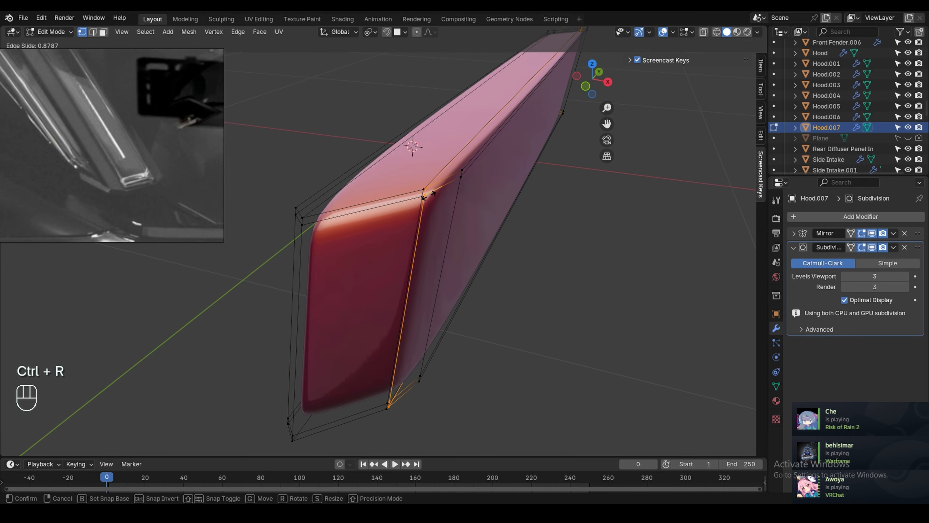
{"action": "left_click", "coordinate": [428, 194]}
{"action": "key", "text": "ctrl+r"}
{"action": "left_click", "coordinate": [444, 183]}
{"action": "left_click", "coordinate": [462, 178]}
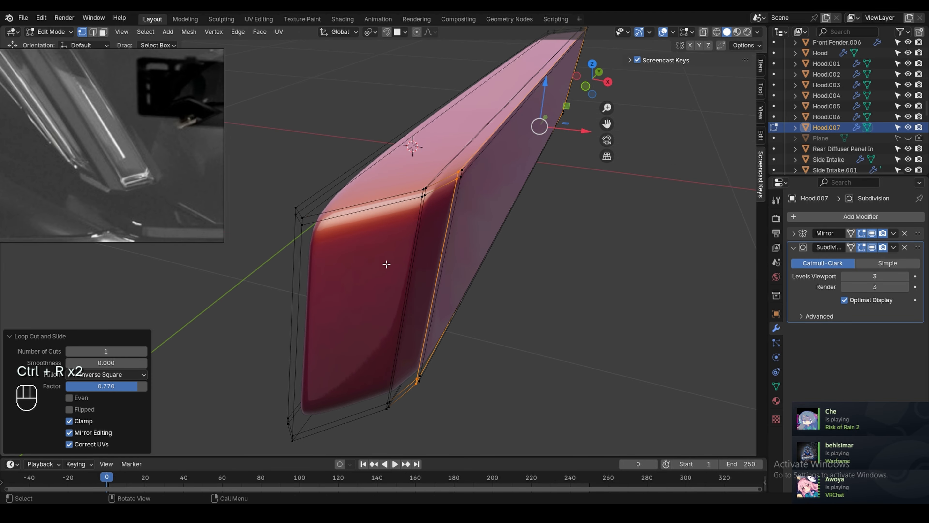
- Add two support loops on the narrow strip along the front face's left edge, one close to each border of the strip
{"action": "middle_click_drag", "start_coordinate": [386, 263], "coordinate": [415, 266]}
{"action": "key", "text": "ctrl+r"}
{"action": "left_click", "coordinate": [316, 226]}
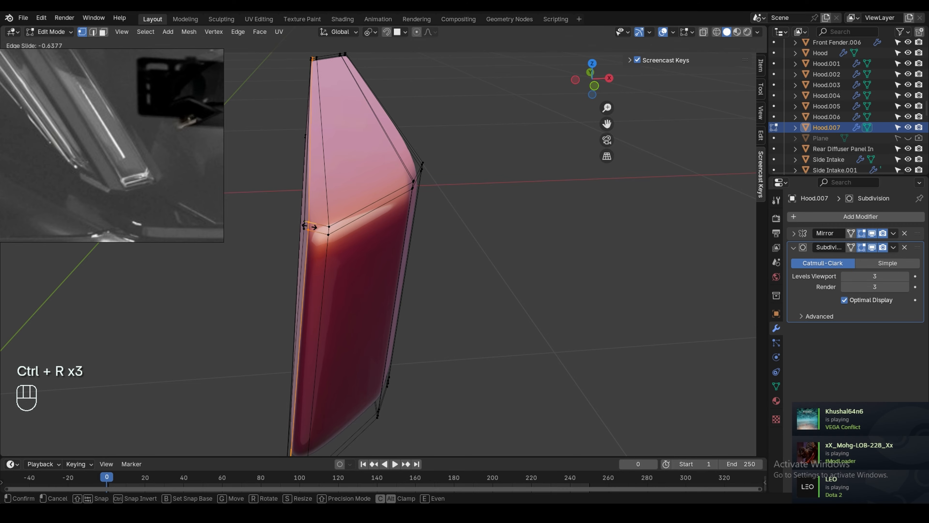
{"action": "left_click", "coordinate": [307, 152]}
{"action": "key", "text": "ctrl+r"}
{"action": "left_click", "coordinate": [317, 226]}
{"action": "left_click", "coordinate": [321, 231]}
{"action": "left_click", "coordinate": [327, 234]}
{"action": "middle_click_drag", "start_coordinate": [328, 234], "coordinate": [307, 224]}
{"action": "middle_click_drag", "start_coordinate": [273, 327], "coordinate": [289, 290]}
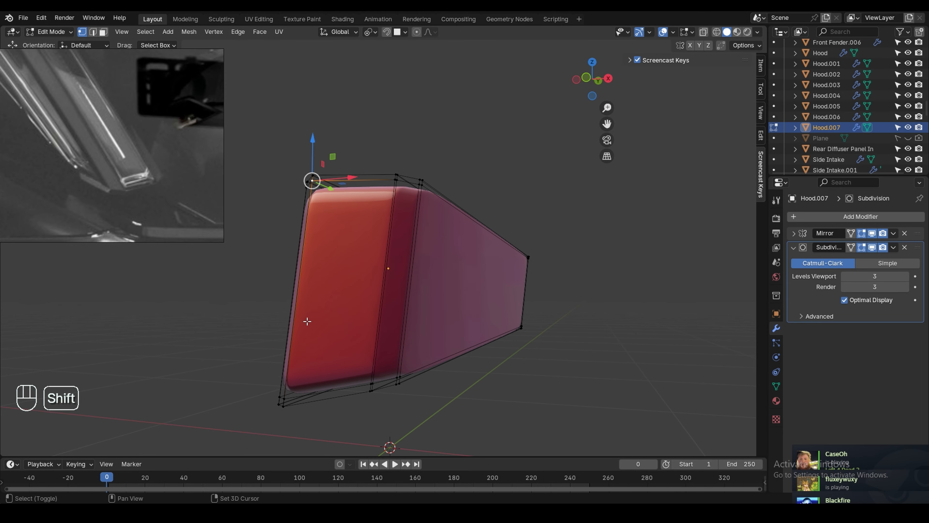
- Try to add a horizontal loop cut across the block's front and sides near the bottom, and undo it
{"action": "key", "text": "ctrl+r"}
{"action": "left_click", "coordinate": [309, 292]}
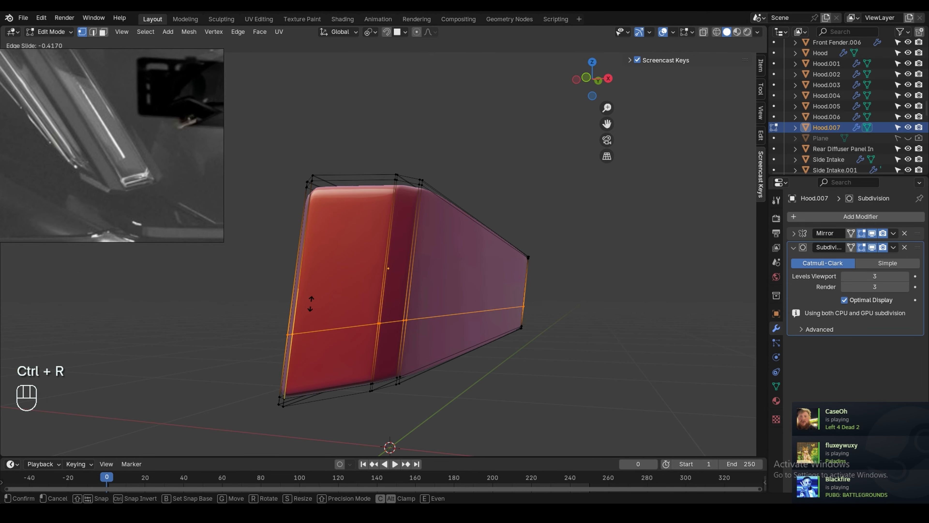
{"action": "left_click", "coordinate": [306, 356]}
{"action": "key", "text": "ctrl+z"}
- Add horizontal support loops close to the block's bottom and top edges, with slide factors of about -0.88 and 0.793
{"action": "scroll", "coordinate": [285, 400], "scroll_direction": "up", "scroll_amount": 6}
{"action": "key", "text": "ctrl+r"}
{"action": "left_click", "coordinate": [275, 398]}
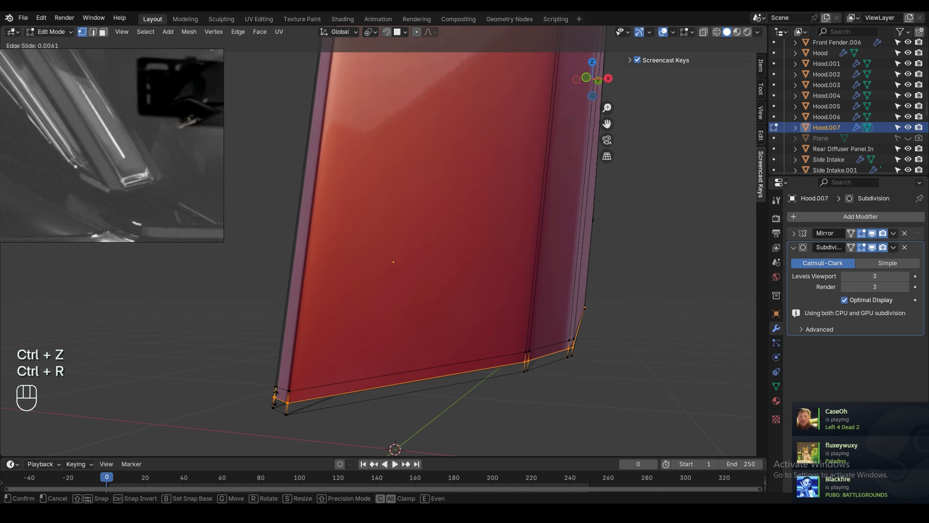
{"action": "left_click", "coordinate": [276, 407]}
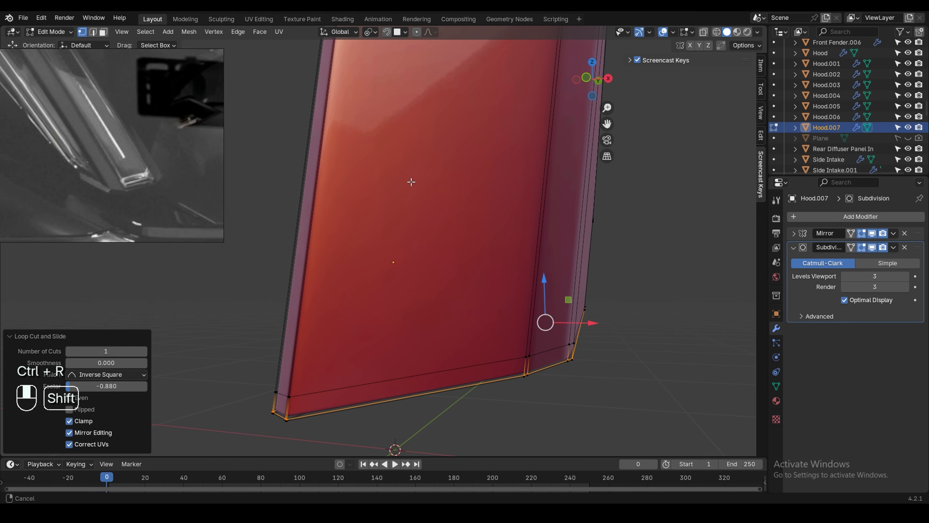
{"action": "middle_click_drag", "start_coordinate": [410, 183], "coordinate": [356, 359], "text": "shift"}
{"action": "middle_click_drag", "start_coordinate": [311, 175], "coordinate": [300, 261], "text": "shift"}
{"action": "left_click", "coordinate": [288, 210]}
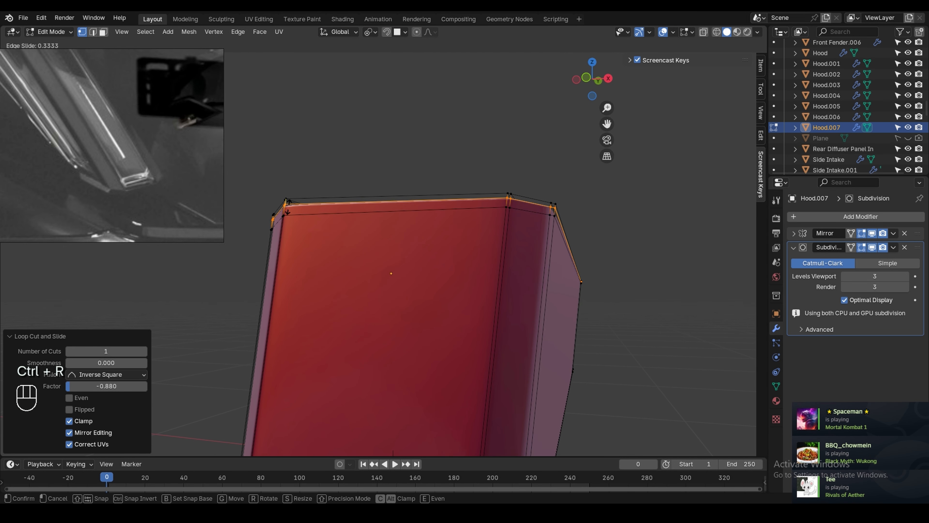
{"action": "left_click", "coordinate": [290, 204]}
{"action": "scroll", "coordinate": [342, 251], "scroll_direction": "down", "scroll_amount": 6}
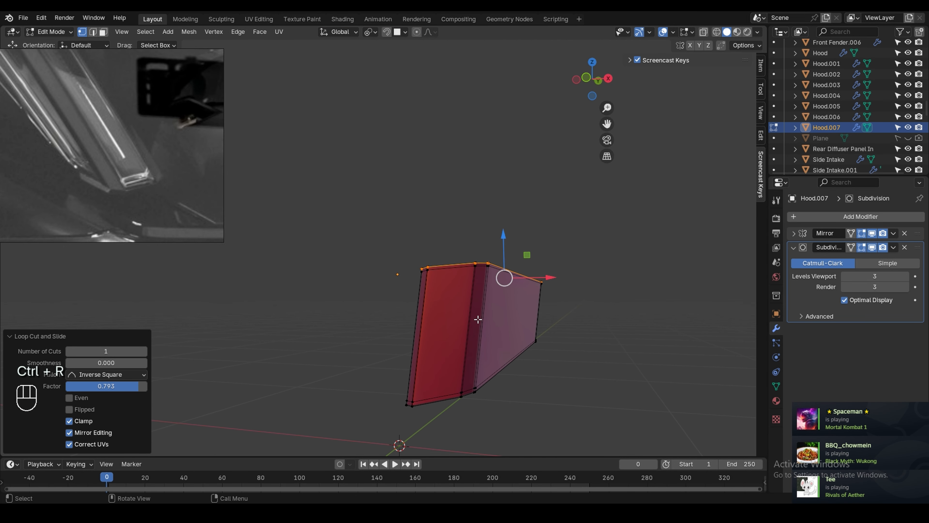
- Add a vertical support loop around the block's long sides, close to its rear end
{"action": "middle_click_drag", "start_coordinate": [478, 320], "coordinate": [398, 294]}
{"action": "key", "text": "ctrl+r"}
{"action": "left_click", "coordinate": [360, 326]}
{"action": "left_click", "coordinate": [581, 336]}
{"action": "middle_click_drag", "start_coordinate": [398, 294], "coordinate": [558, 173], "text": "shift"}
- Recalculate the normals of the whole block mesh to the outside and clear the selection
{"action": "key", "text": "Tab"}
{"action": "key", "text": "a"}
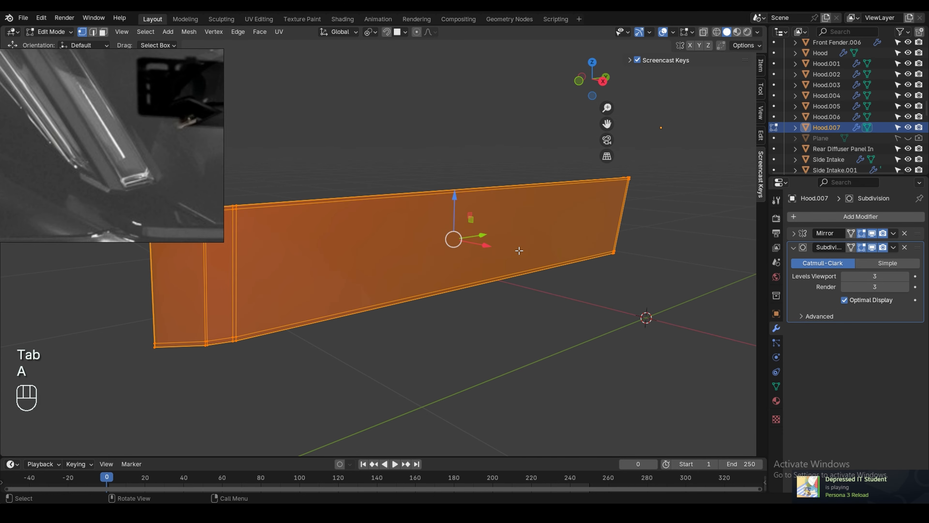
{"action": "key", "text": "shift+n"}
{"action": "left_click", "coordinate": [261, 294]}
- Delete the large front face and the small rear end face of the block in face selection mode
{"action": "middle_click_drag", "start_coordinate": [261, 294], "coordinate": [386, 300]}
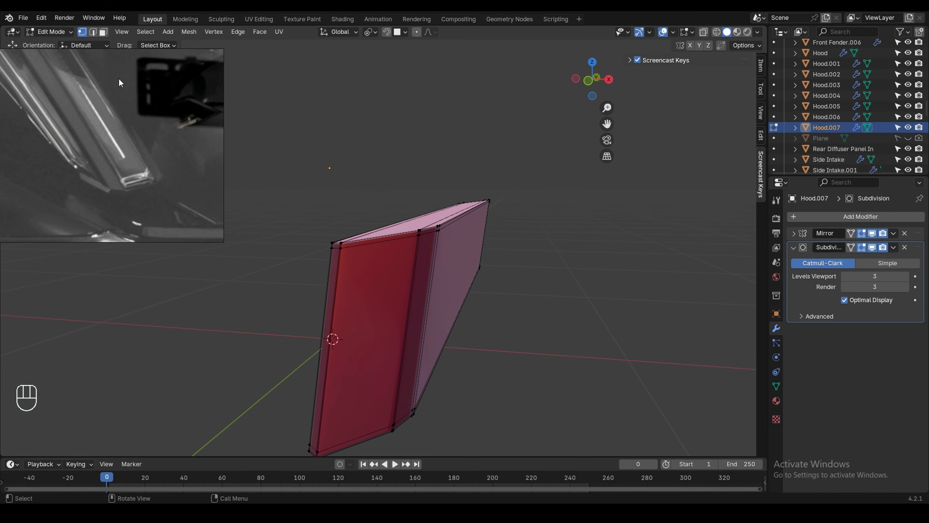
{"action": "left_click", "coordinate": [104, 32]}
{"action": "key", "text": "x"}
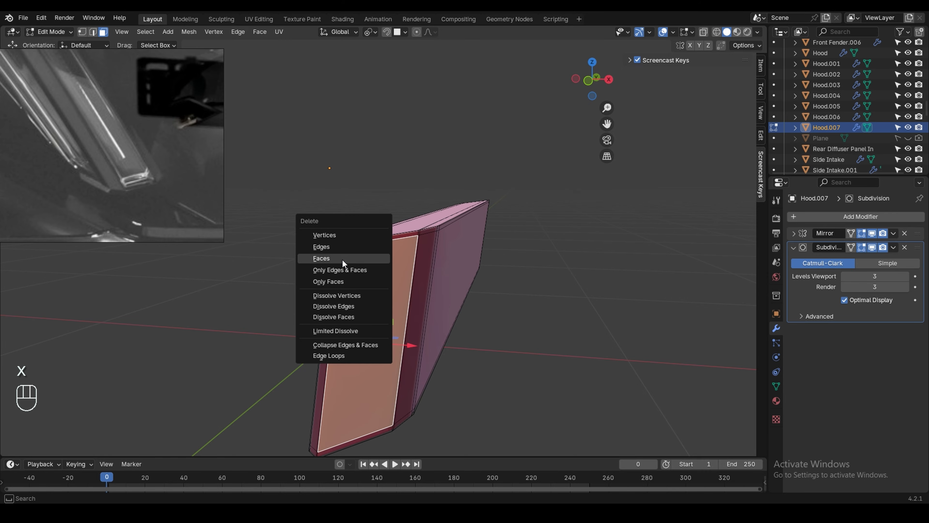
{"action": "left_click", "coordinate": [342, 258]}
{"action": "middle_click_drag", "start_coordinate": [342, 259], "coordinate": [408, 277]}
{"action": "key", "text": "x"}
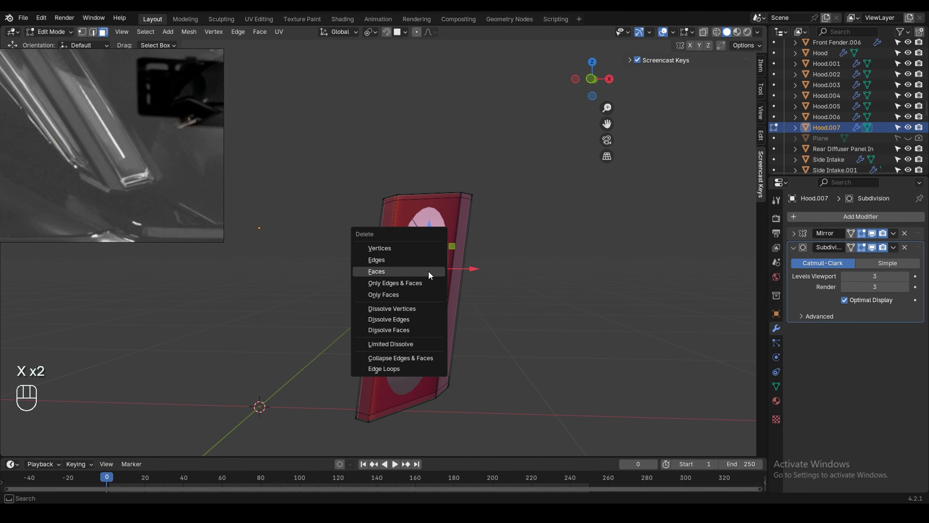
{"action": "left_click", "coordinate": [425, 272]}
- Turn off the Subdivision modifier's viewport display and fill an inner top face between the front and rear openings
{"action": "left_click", "coordinate": [872, 247]}
{"action": "middle_click_drag", "start_coordinate": [570, 273], "coordinate": [585, 273]}
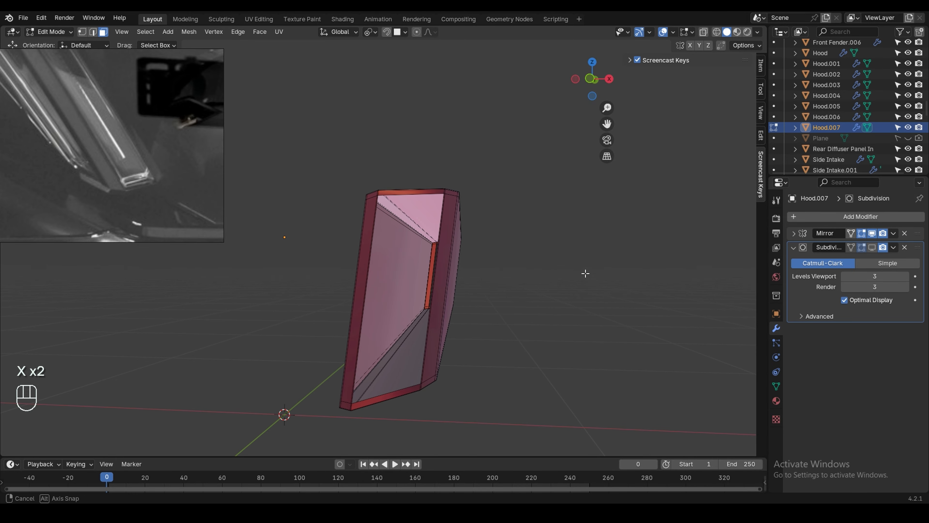
{"action": "middle_click_drag", "start_coordinate": [382, 233], "coordinate": [383, 228]}
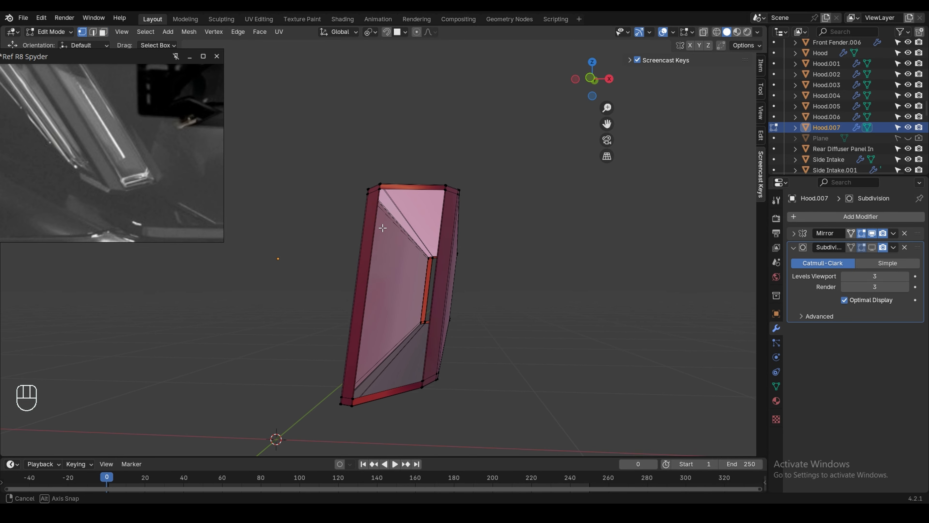
{"action": "scroll", "coordinate": [379, 185], "scroll_direction": "up", "scroll_amount": 3}
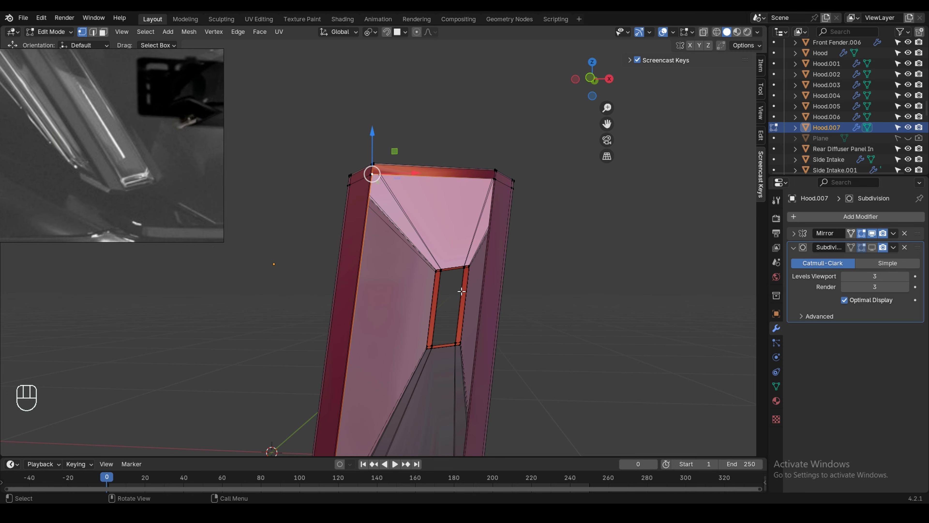
{"action": "middle_click_drag", "start_coordinate": [450, 279], "coordinate": [486, 215]}
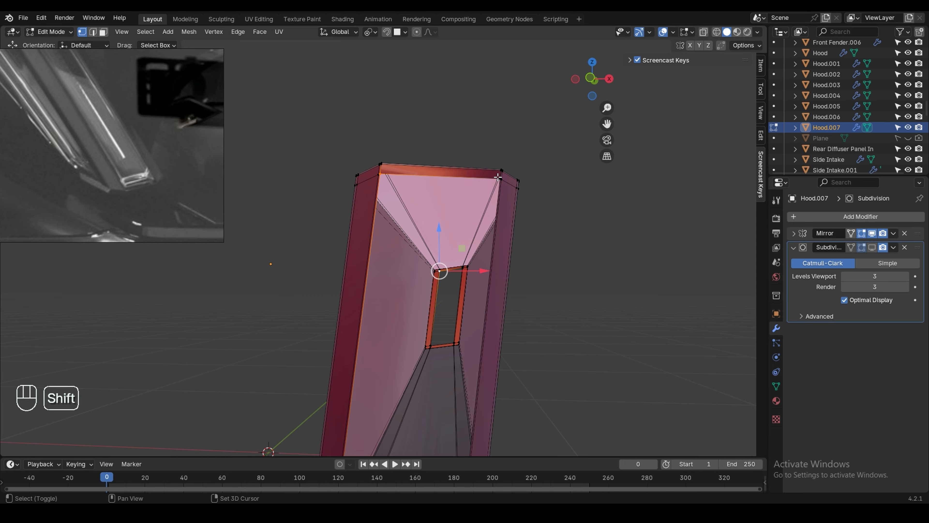
{"action": "key", "text": "f"}
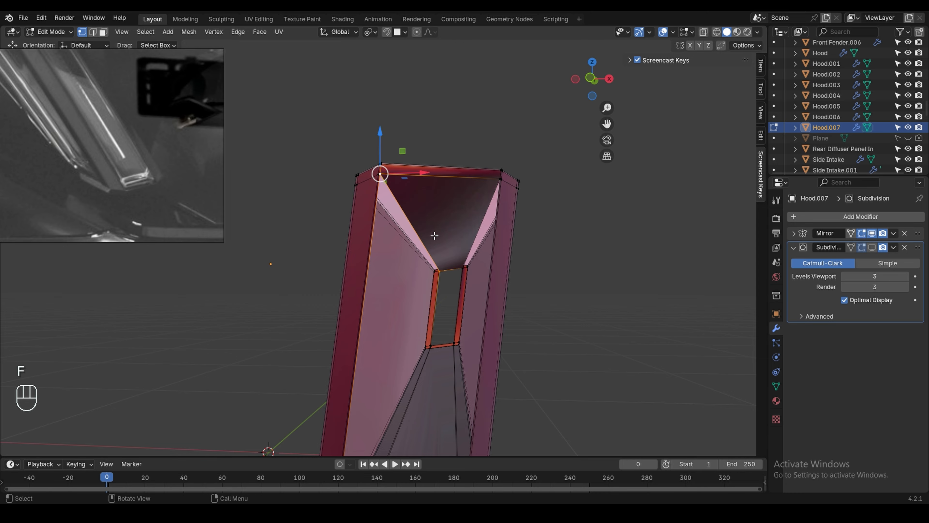
- Fill an inner left face between the front and rear openings of the hollow block
{"action": "left_click", "coordinate": [433, 343], "text": "shift"}
{"action": "scroll", "coordinate": [431, 338], "scroll_direction": "down", "scroll_amount": 10, "text": "shift"}
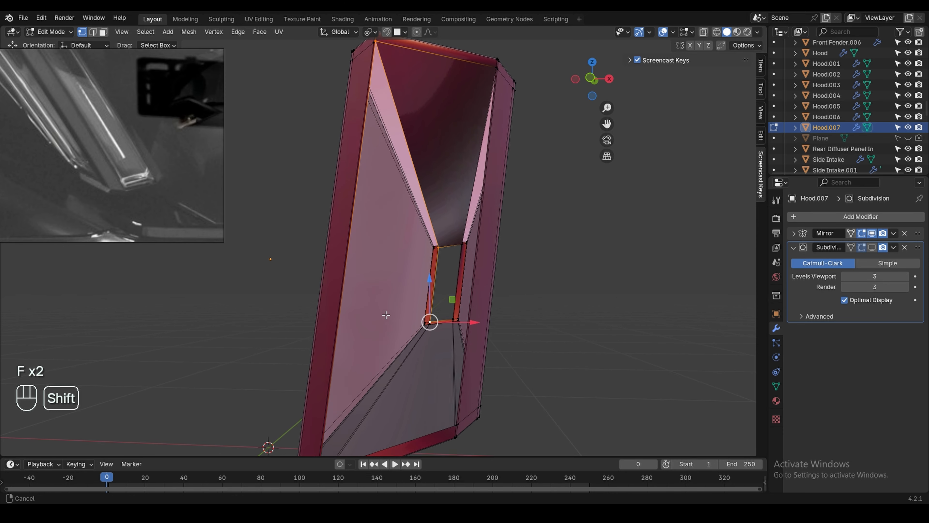
{"action": "key", "text": "f"}
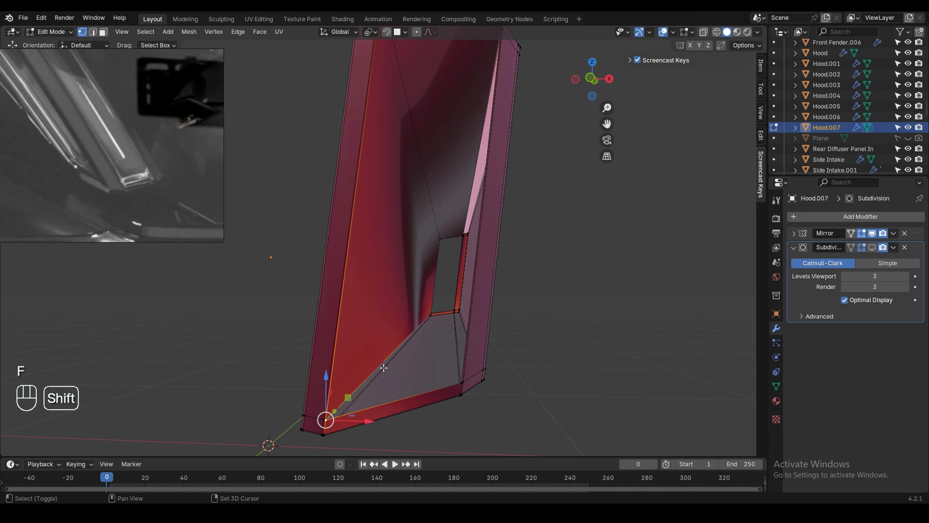
- Fill the remaining inner bottom and right faces between the front and rear openings of the hollow block
{"action": "key", "text": "f"}
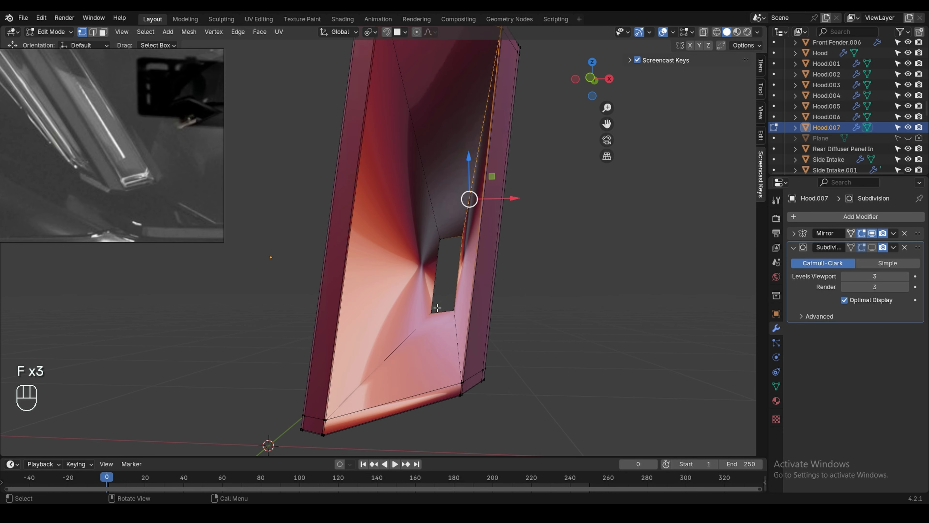
{"action": "middle_click_drag", "start_coordinate": [437, 308], "coordinate": [401, 324]}
{"action": "scroll", "coordinate": [403, 314], "scroll_direction": "down", "scroll_amount": 3}
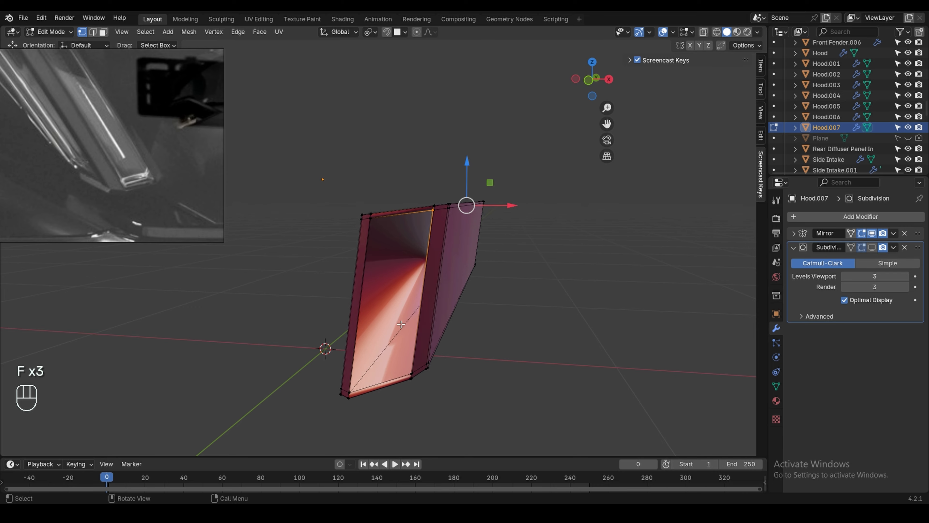
{"action": "left_click", "coordinate": [398, 329]}
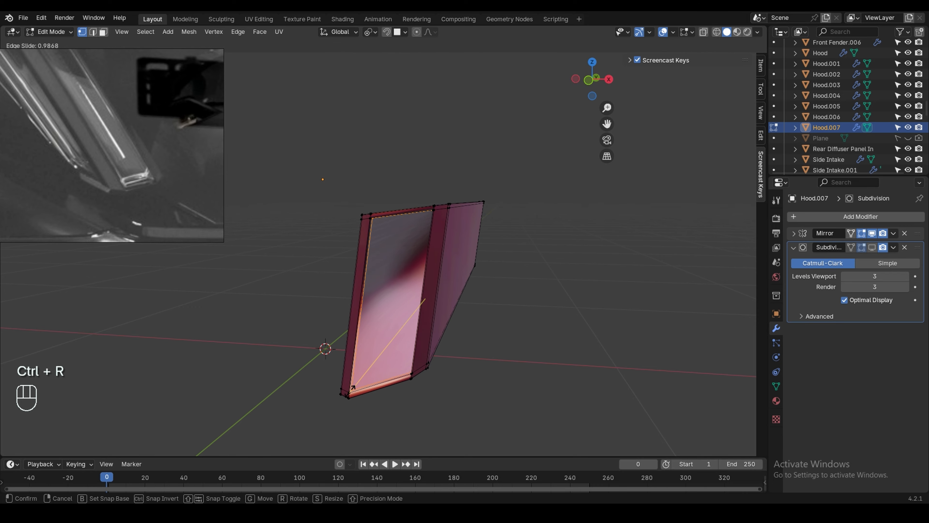
{"action": "left_click", "coordinate": [344, 406]}
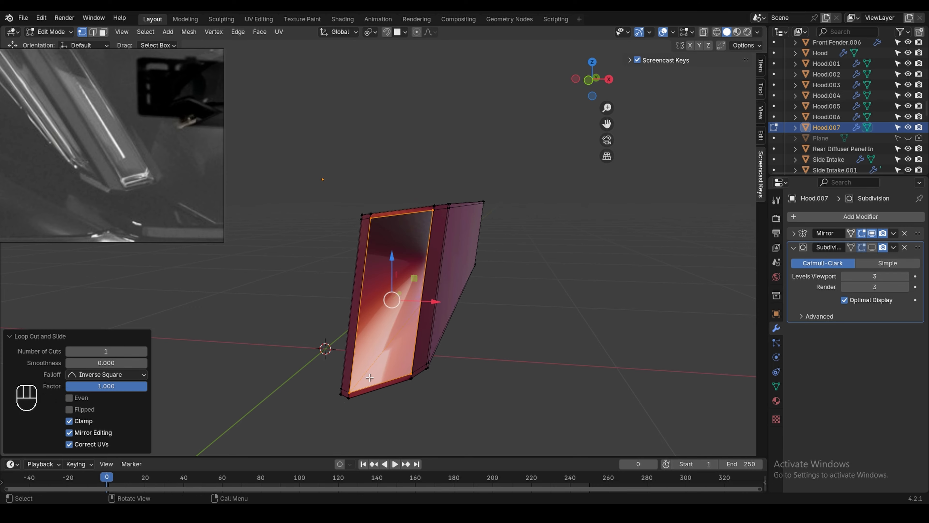
{"action": "key", "text": "ctrl+z"}
- Add a support loop inside the hollow close to the front opening's rim, with a slide factor of 0.993
{"action": "key", "text": "ctrl+r"}
{"action": "left_click", "coordinate": [388, 359]}
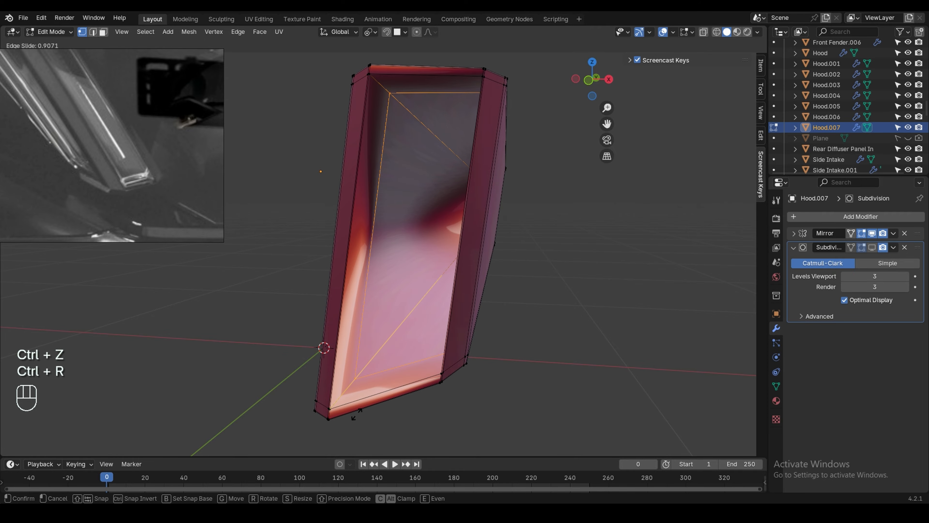
{"action": "key", "text": "shift"}
{"action": "left_click", "coordinate": [336, 432]}
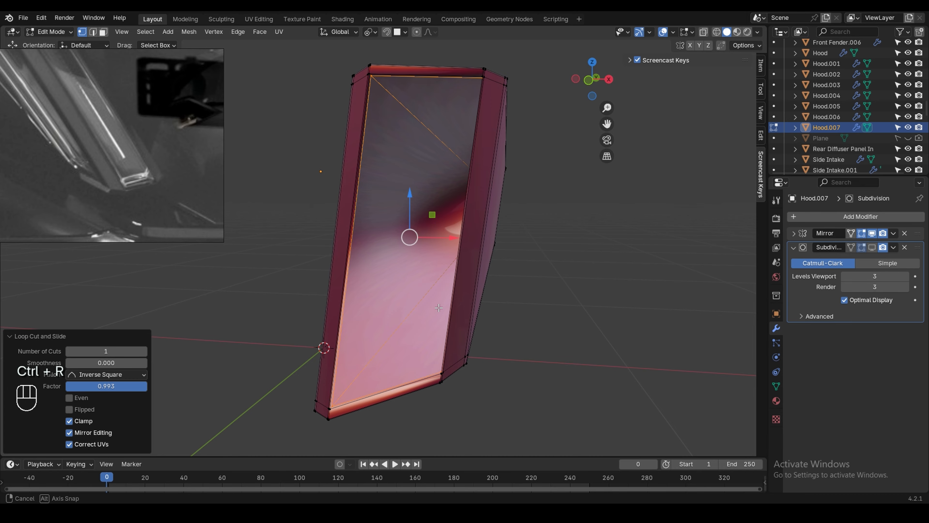
{"action": "middle_click_drag", "start_coordinate": [438, 307], "coordinate": [377, 309]}
{"action": "middle_click_drag", "start_coordinate": [593, 307], "coordinate": [400, 284], "text": "shift"}
{"action": "middle_click_drag", "start_coordinate": [677, 270], "coordinate": [451, 215], "text": "shift"}
{"action": "left_click", "coordinate": [412, 291]}
{"action": "left_click", "coordinate": [431, 208]}
{"action": "key", "text": "ctrl+z"}
- Add another support loop around the inside of the hollow, with a slide factor of -0.991
{"action": "key", "text": "ctrl+r"}
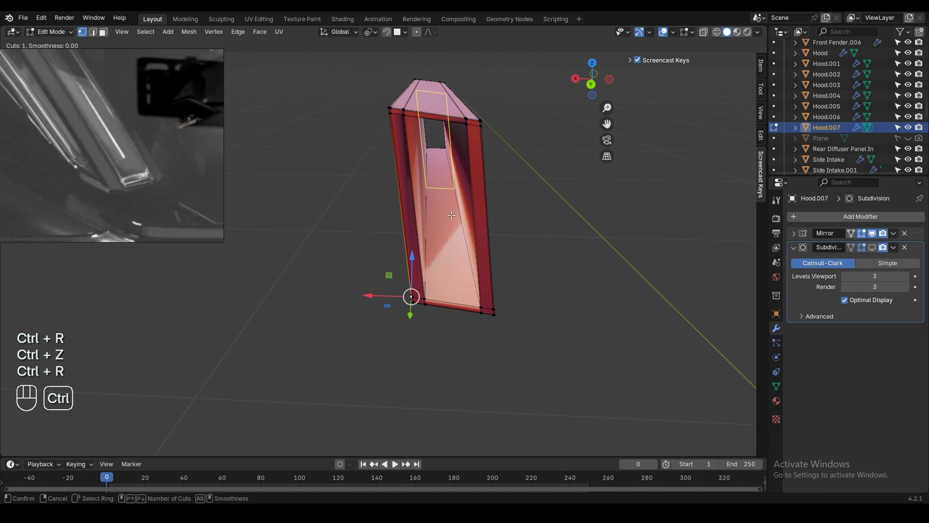
{"action": "left_click_drag", "start_coordinate": [452, 215], "coordinate": [453, 267]}
{"action": "left_click", "coordinate": [456, 297]}
{"action": "scroll", "coordinate": [394, 255], "scroll_direction": "down", "scroll_amount": 2}
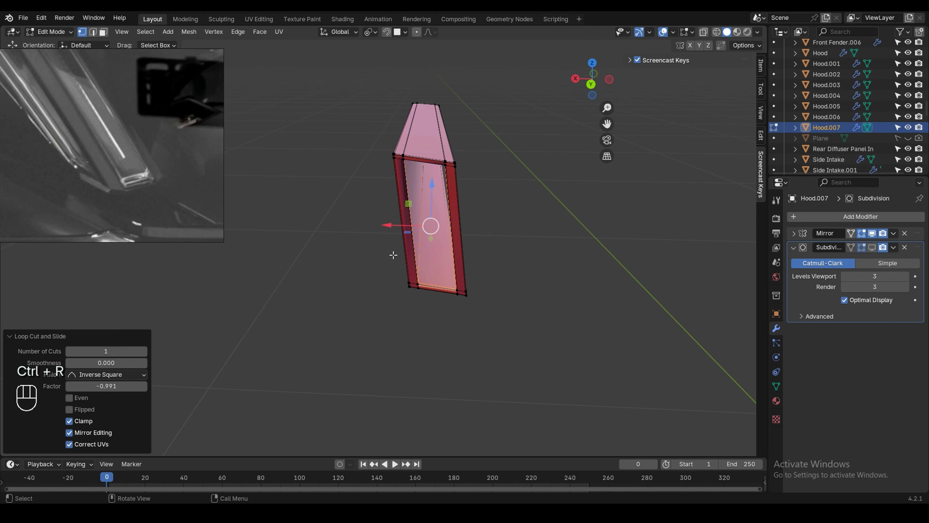
- Add a support loop across the block's left wall close to its top edge, with a slide factor of 0.945
{"action": "middle_click_drag", "start_coordinate": [392, 255], "coordinate": [491, 243]}
{"action": "middle_click_drag", "start_coordinate": [278, 286], "coordinate": [408, 304], "text": "shift"}
{"action": "middle_click_drag", "start_coordinate": [234, 303], "coordinate": [406, 189], "text": "shift"}
{"action": "left_click", "coordinate": [397, 304]}
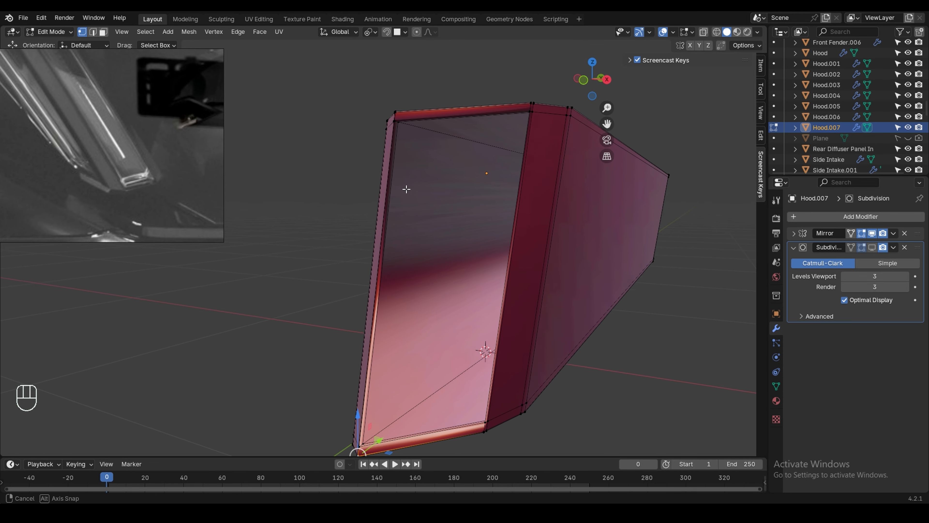
{"action": "key", "text": "ctrl+r"}
{"action": "left_click", "coordinate": [409, 269]}
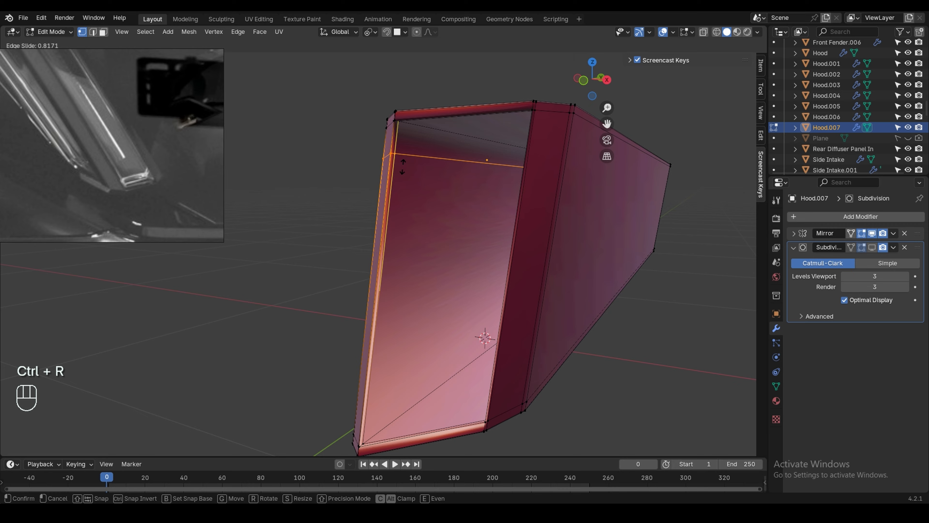
{"action": "left_click", "coordinate": [408, 146]}
- Add two support loops across the block's top wall, one near the left corner at factor 0.882 and one near the right corner
{"action": "key", "text": "ctrl+r"}
{"action": "left_click", "coordinate": [439, 116]}
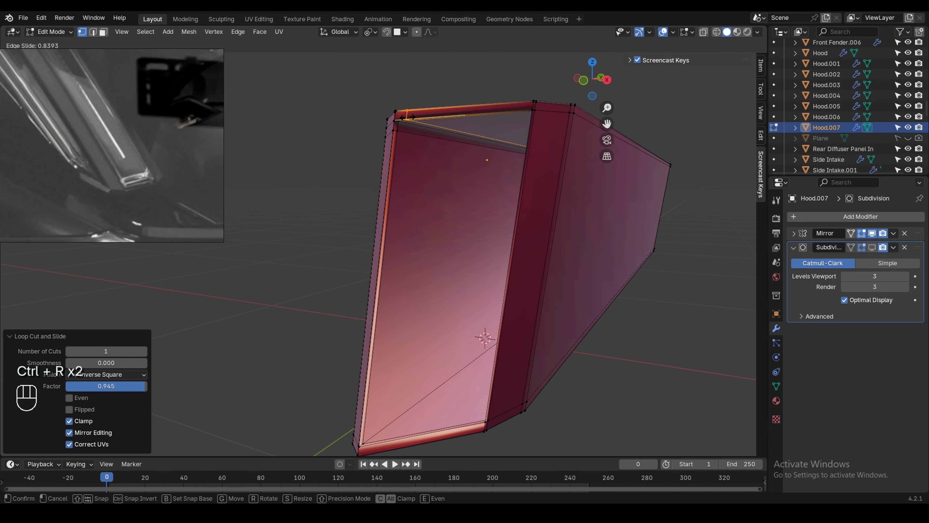
{"action": "left_click", "coordinate": [404, 119]}
{"action": "middle_click_drag", "start_coordinate": [416, 132], "coordinate": [502, 168]}
{"action": "middle_click_drag", "start_coordinate": [560, 220], "coordinate": [444, 240], "text": "shift"}
{"action": "key", "text": "ctrl+r"}
{"action": "left_click", "coordinate": [533, 121]}
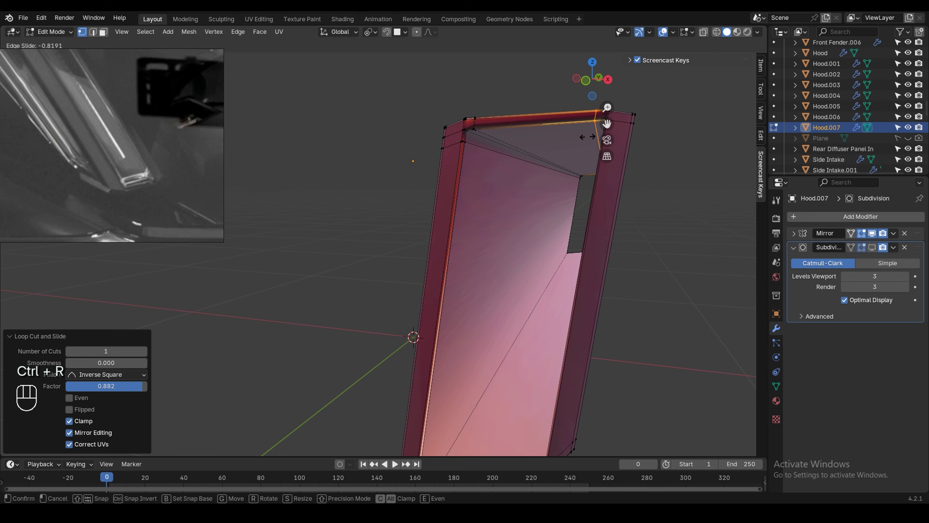
{"action": "left_click", "coordinate": [568, 127]}
- Add a support loop across the block's right wall close to its top edge, with a slide factor of 0.953
{"action": "middle_click_drag", "start_coordinate": [553, 127], "coordinate": [510, 76]}
{"action": "key", "text": "ctrl+r"}
{"action": "left_click", "coordinate": [534, 286]}
{"action": "left_click", "coordinate": [576, 159]}
- Add support loops near the bottom edge of the left wall at factor 0.944 and of the right wall at factor -0.927
{"action": "key", "text": "ctrl+r"}
{"action": "left_click", "coordinate": [385, 134]}
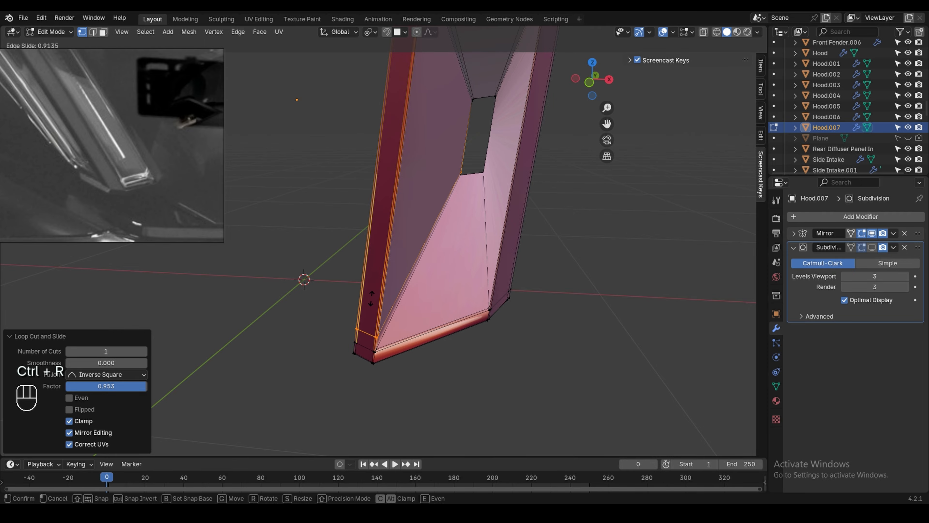
{"action": "left_click", "coordinate": [369, 303]}
{"action": "key", "text": "ctrl+r"}
{"action": "left_click", "coordinate": [530, 154]}
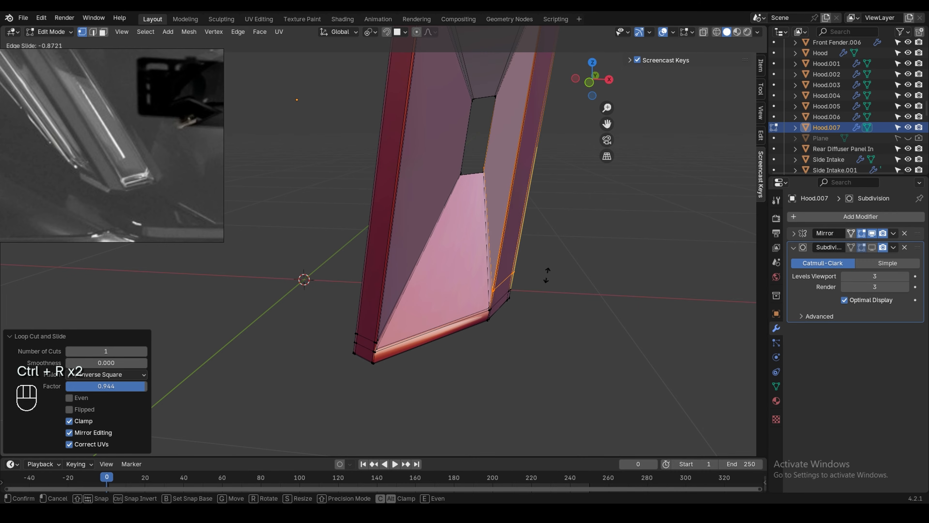
{"action": "left_click", "coordinate": [547, 284]}
- Add two support loops across the block's bottom wall, one near the left corner and one near the right corner at factor 0.910
{"action": "key", "text": "ctrl+r"}
{"action": "left_click", "coordinate": [445, 354]}
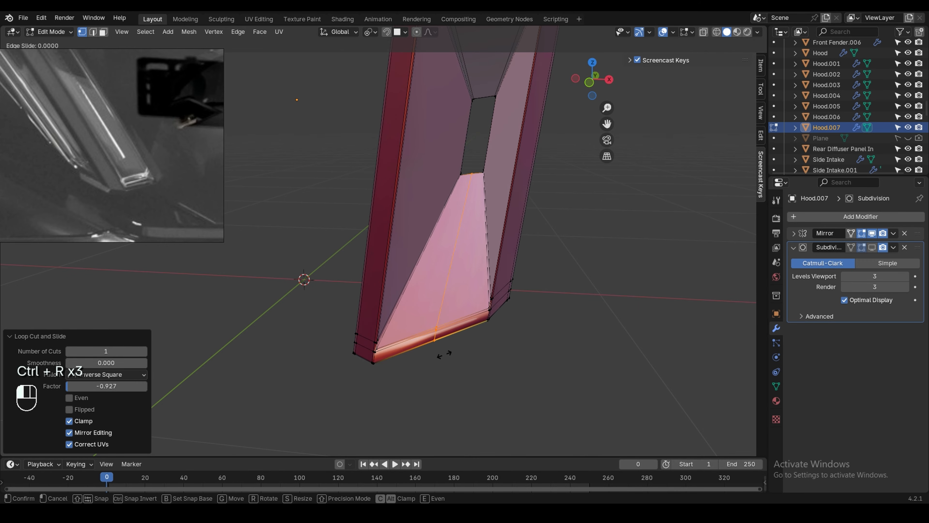
{"action": "left_click", "coordinate": [391, 369]}
{"action": "left_click", "coordinate": [485, 336]}
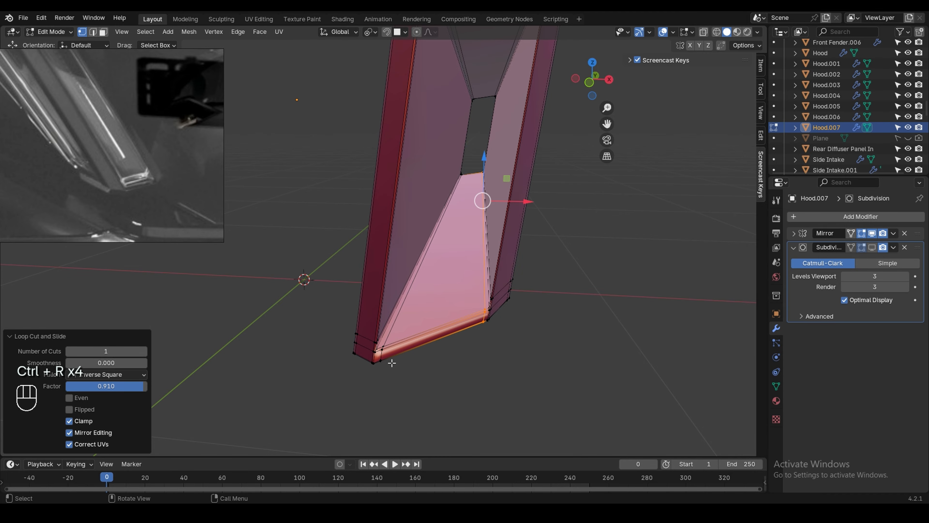
- Add a support loop around the lower end of the block through the bottom rim, with a slide factor of 0.764
{"action": "middle_click_drag", "start_coordinate": [391, 363], "coordinate": [371, 321]}
{"action": "middle_click_drag", "start_coordinate": [452, 294], "coordinate": [463, 336], "text": "shift"}
{"action": "middle_click_drag", "start_coordinate": [435, 272], "coordinate": [450, 317], "text": "shift"}
{"action": "scroll", "coordinate": [349, 219], "scroll_direction": "up", "scroll_amount": 3}
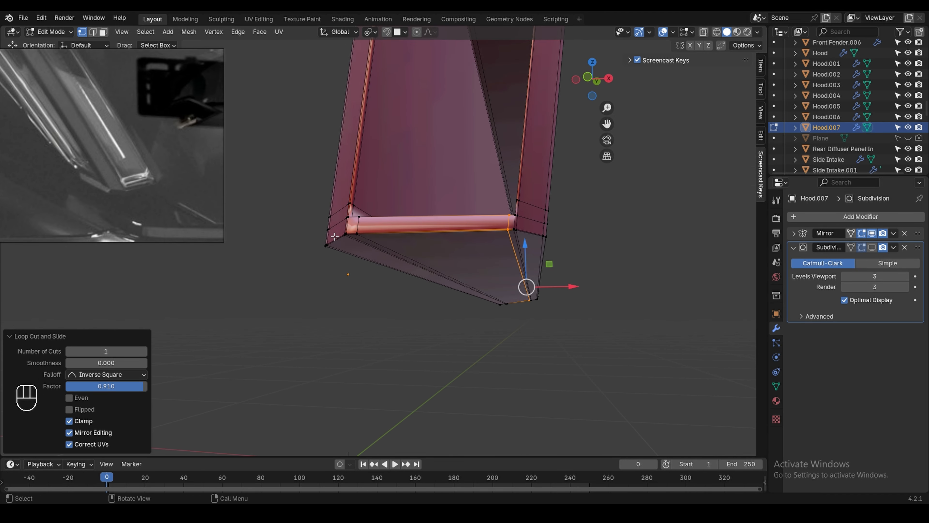
{"action": "key", "text": "ctrl+r"}
{"action": "left_click", "coordinate": [350, 222]}
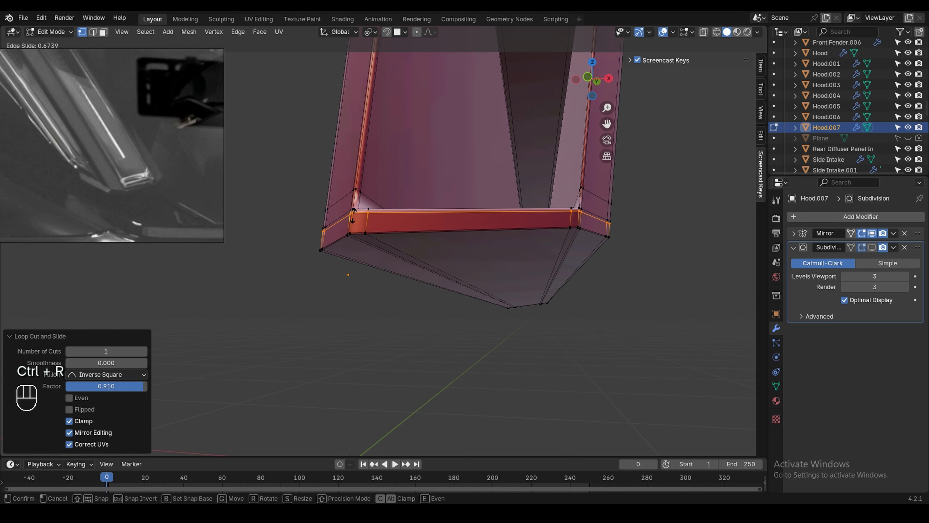
{"action": "left_click", "coordinate": [354, 214]}
- Add a support loop around the upper end of the block through the top rim, with a slide factor of -0.554
{"action": "middle_click_drag", "start_coordinate": [471, 77], "coordinate": [442, 218], "text": "shift"}
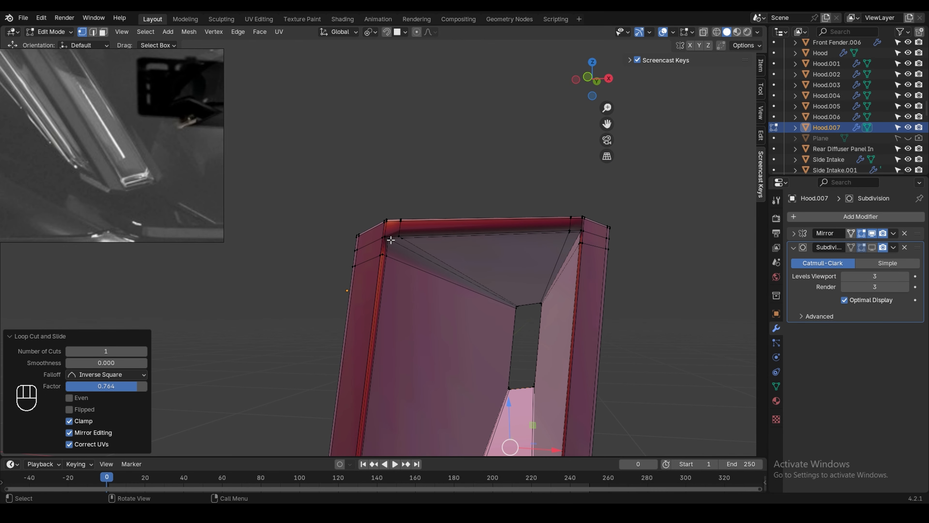
{"action": "left_click", "coordinate": [383, 270]}
{"action": "scroll", "coordinate": [402, 256], "scroll_direction": "down", "scroll_amount": 2}
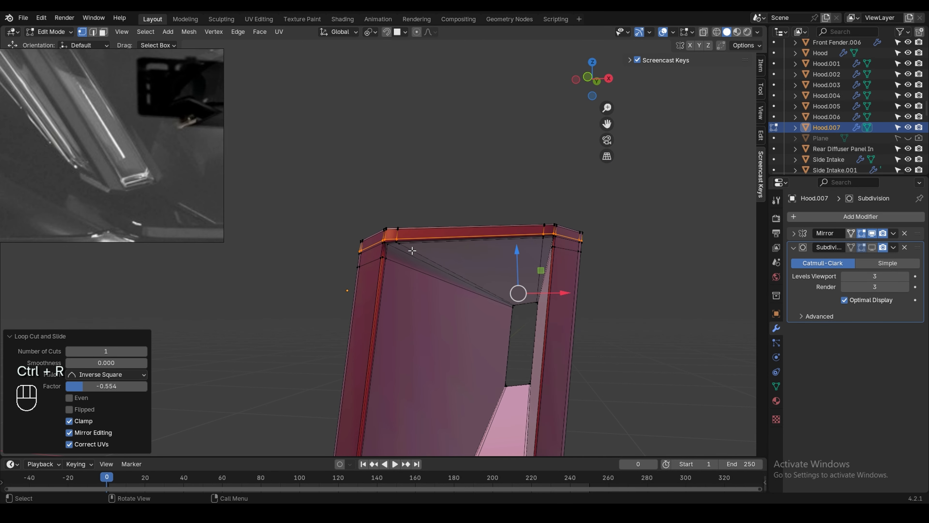
- Recalculate the normals of the whole mesh to the outside and turn the Subdivision modifier's viewport display back on
{"action": "key", "text": "a"}
{"action": "key", "text": "shift+n"}
{"action": "left_click", "coordinate": [412, 248]}
{"action": "scroll", "coordinate": [429, 263], "scroll_direction": "down", "scroll_amount": 2}
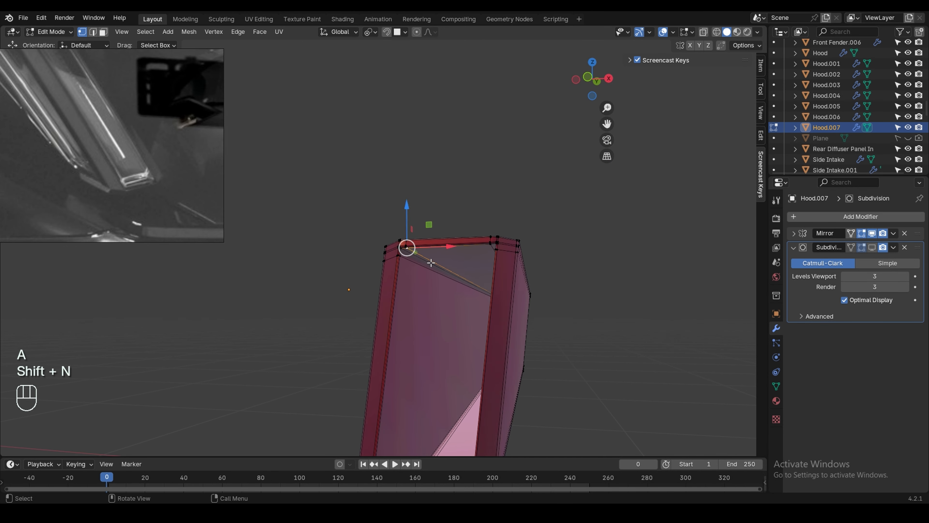
{"action": "middle_click_drag", "start_coordinate": [433, 266], "coordinate": [441, 218], "text": "shift"}
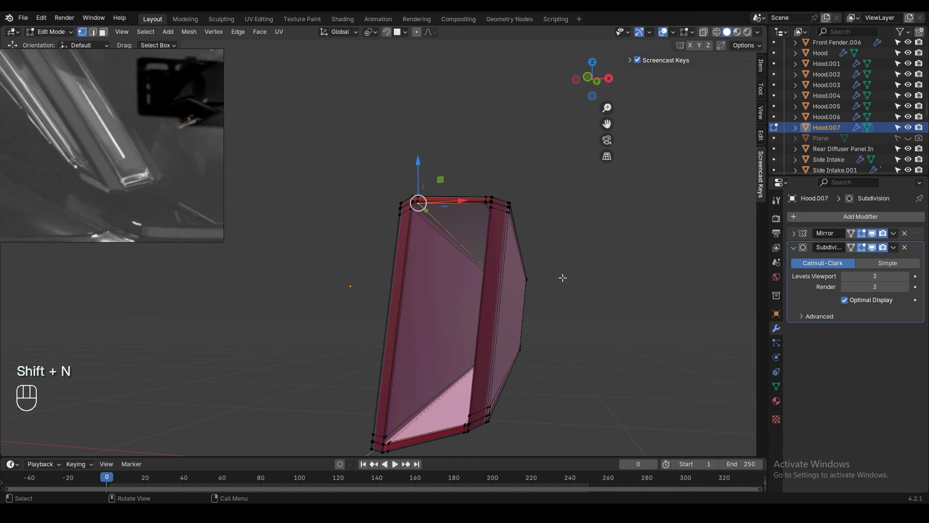
{"action": "key", "text": "Tab"}
{"action": "key", "text": "Tab"}
- Duplicate the edge loop around the front opening's inner rim in place, separate it into its own object and return to Object Mode
{"action": "scroll", "coordinate": [396, 196], "scroll_direction": "up", "scroll_amount": 4}
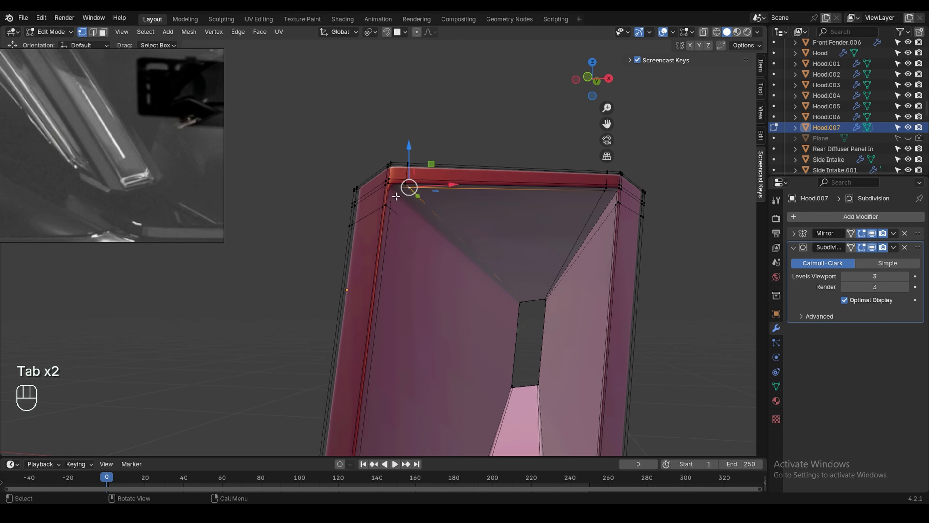
{"action": "scroll", "coordinate": [398, 195], "scroll_direction": "up", "scroll_amount": 1}
{"action": "middle_click_drag", "start_coordinate": [405, 238], "coordinate": [383, 246]}
{"action": "middle_click_drag", "start_coordinate": [382, 246], "coordinate": [379, 149], "text": "shift"}
{"action": "middle_click_drag", "start_coordinate": [405, 182], "coordinate": [403, 299]}
{"action": "key", "text": "shift+d"}
{"action": "right_click", "coordinate": [402, 299]}
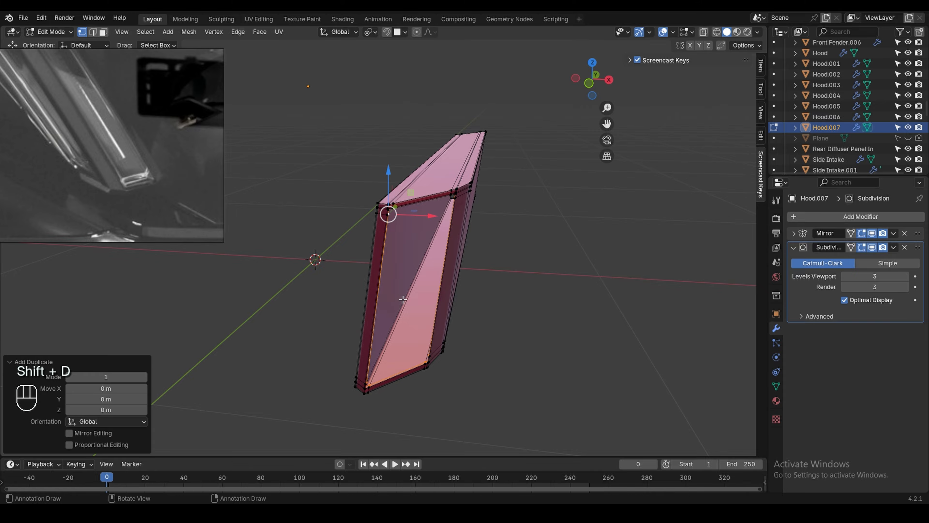
{"action": "left_click", "coordinate": [402, 298]}
{"action": "key", "text": "Tab"}
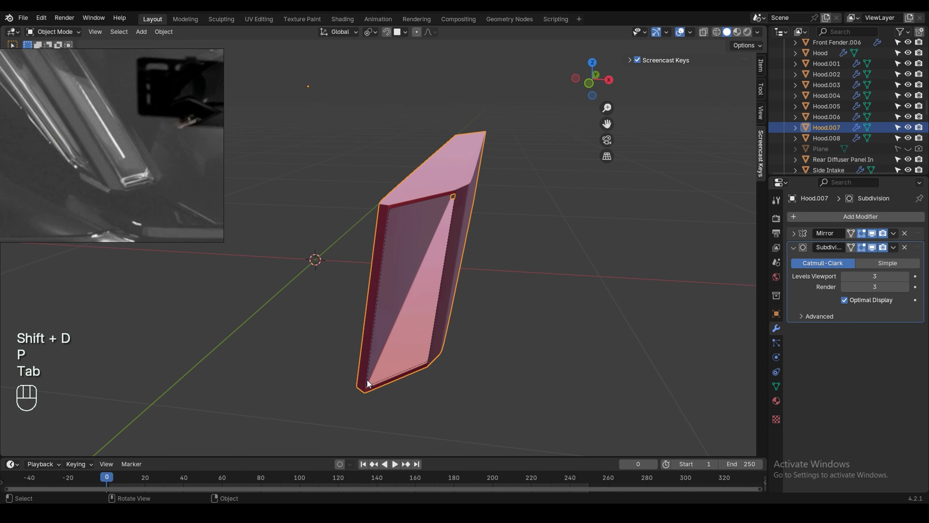
- Open the separated rim loop for mesh editing and isolate it in local view
{"action": "left_click", "coordinate": [367, 379]}
{"action": "key", "text": "Tab"}
{"action": "middle_click_drag", "start_coordinate": [581, 349], "coordinate": [473, 290]}
{"action": "key", "text": "KP_Divide"}
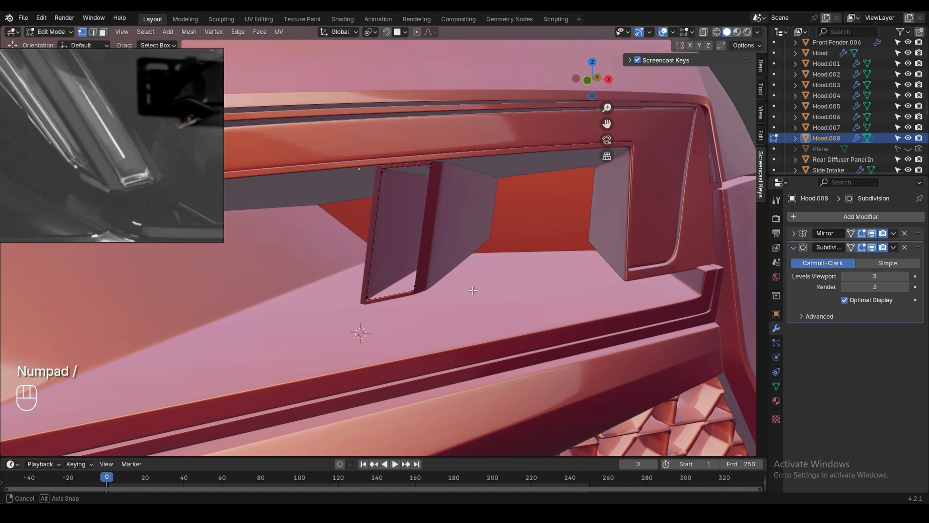
{"action": "key", "text": "KP_Divide"}
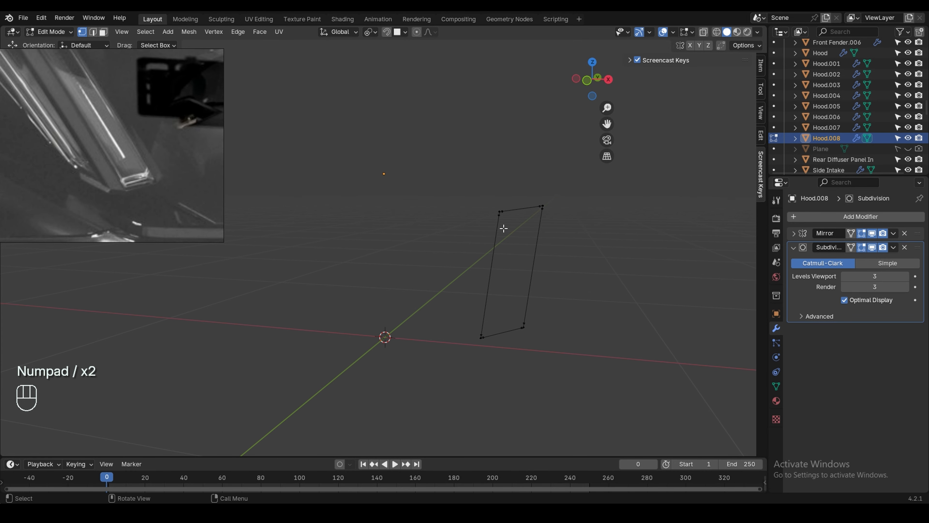
- Dissolve the extra support vertices at all four corners of the rim loop and turn off the Subdivision modifier's viewport display
{"action": "key", "text": "ctrl+x"}
{"action": "key", "text": "ctrl+x"}
{"action": "key", "text": "ctrl+x"}
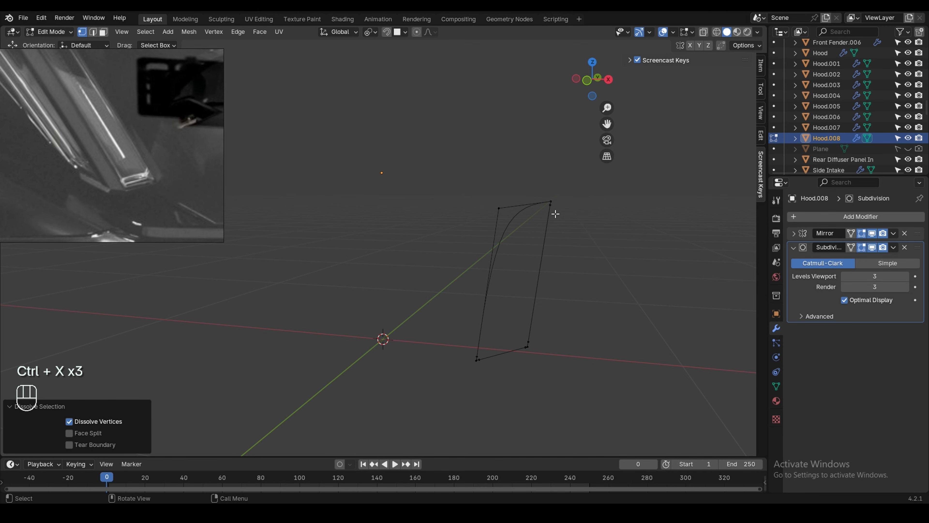
{"action": "left_click", "coordinate": [530, 340]}
{"action": "key", "text": "ctrl+x"}
{"action": "left_click", "coordinate": [512, 353]}
{"action": "key", "text": "ctrl+x"}
{"action": "left_click", "coordinate": [485, 360]}
{"action": "key", "text": "ctrl+x"}
{"action": "left_click", "coordinate": [474, 352]}
{"action": "key", "text": "ctrl+x"}
- Fill the four-cornered rim loop with a single face
{"action": "middle_click_drag", "start_coordinate": [474, 353], "coordinate": [487, 336]}
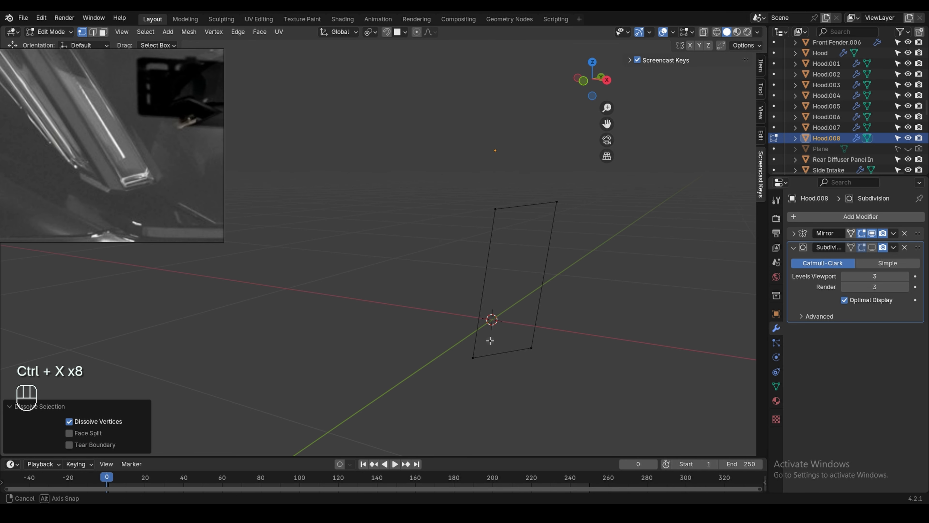
{"action": "key", "text": "a"}
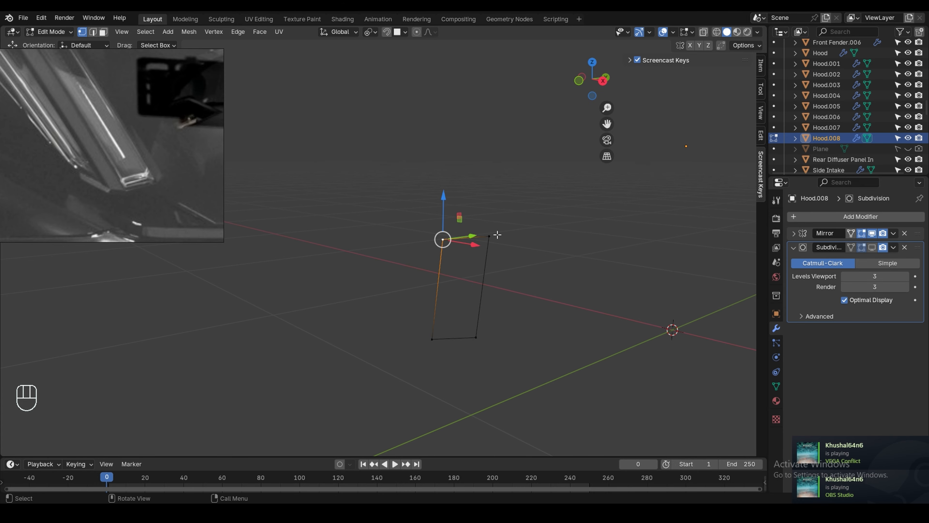
{"action": "key", "text": "f"}
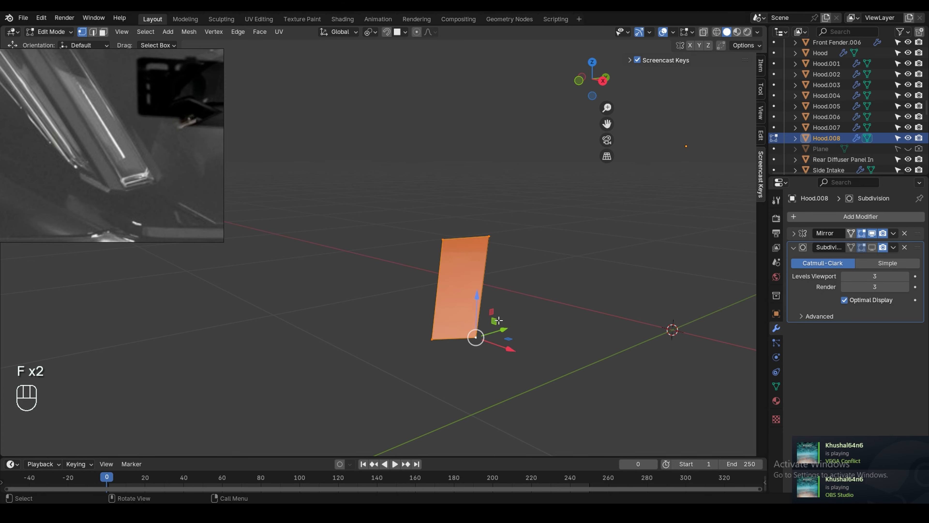
{"action": "key", "text": "a"}
{"action": "key", "text": "e"}
{"action": "key", "text": "y"}
{"action": "left_click", "coordinate": [744, 288]}
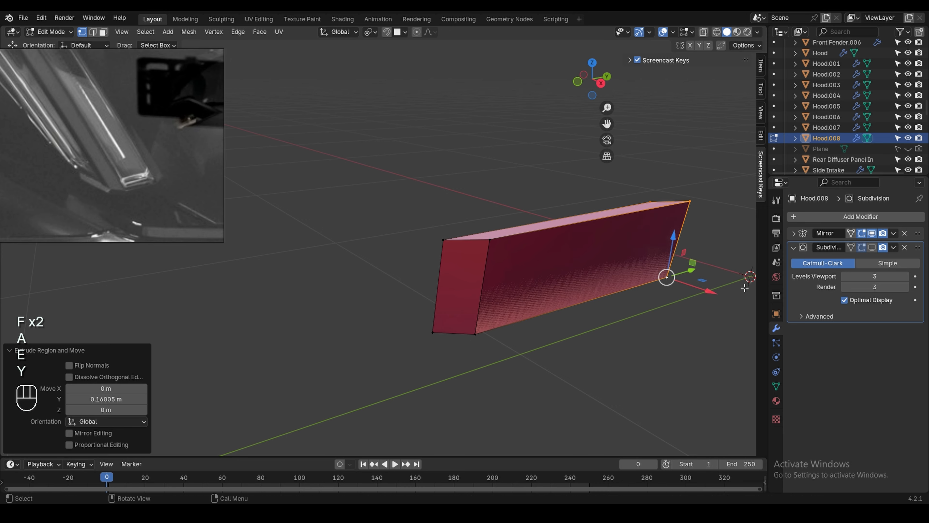
{"action": "key", "text": "ctrl+z"}
{"action": "key", "text": "g"}
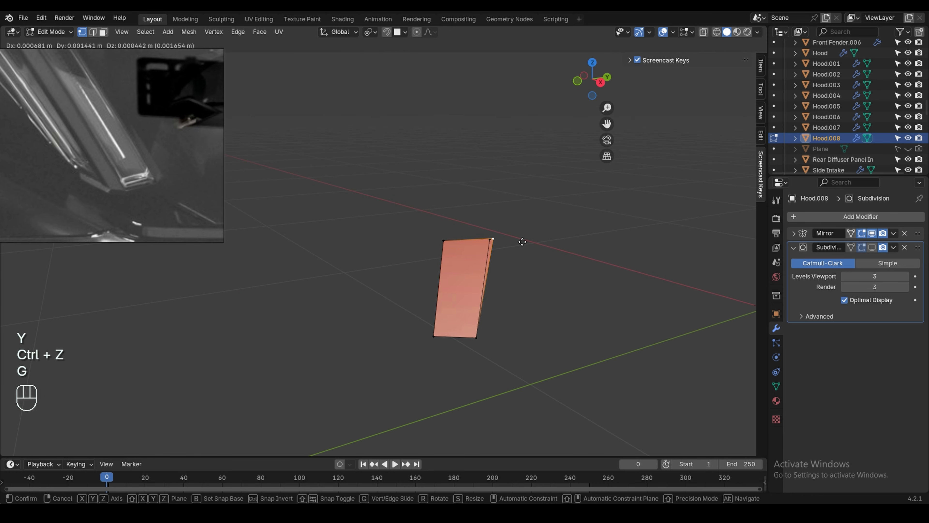
{"action": "right_click", "coordinate": [564, 215]}
- Move the duplicate vertex away from the face's upper corner and merge it at last with the remaining corner vertex
{"action": "scroll", "coordinate": [508, 255], "scroll_direction": "up", "scroll_amount": 3}
{"action": "key", "text": "g"}
{"action": "left_click", "coordinate": [551, 238]}
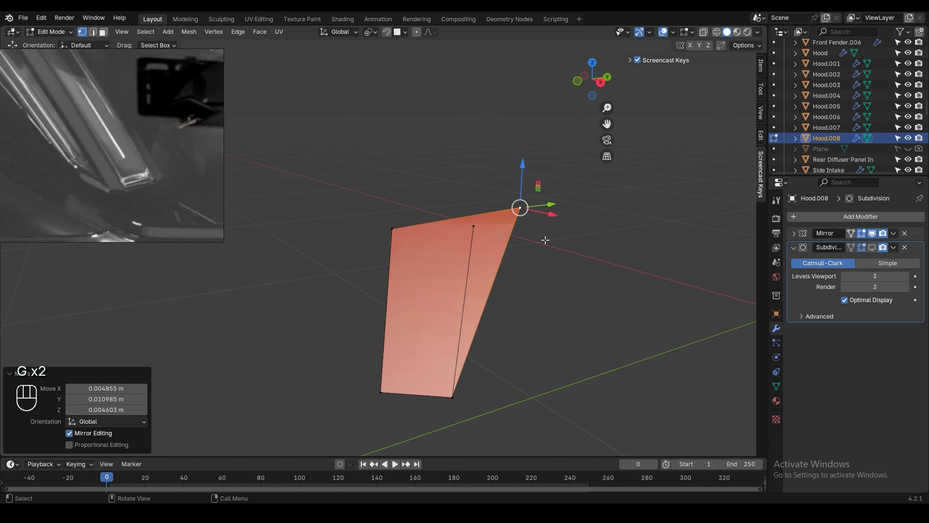
{"action": "left_click", "coordinate": [491, 244], "text": "shift"}
{"action": "key", "text": "m"}
{"action": "left_click", "coordinate": [509, 255]}
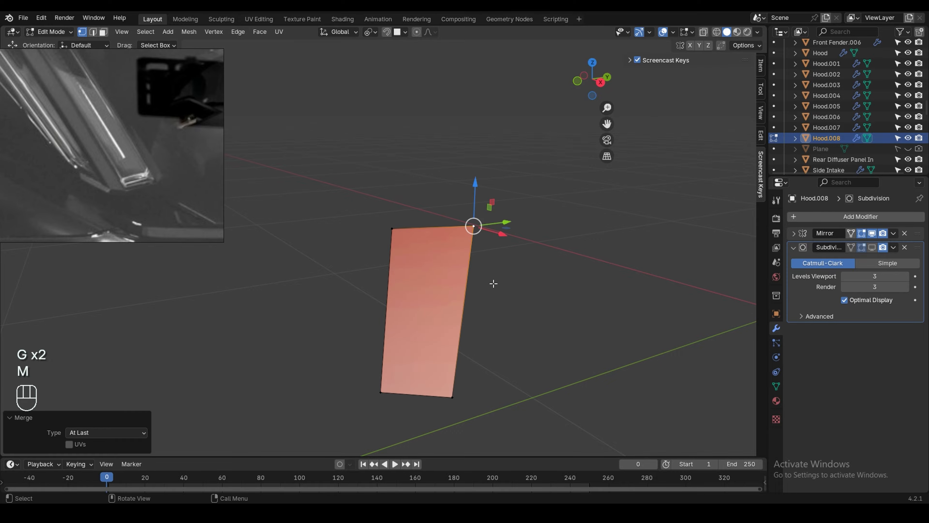
- Test-move the face's remaining corner vertices to check for duplicates and undo or cancel each move
{"action": "left_click", "coordinate": [452, 397]}
{"action": "key", "text": "g"}
{"action": "left_click", "coordinate": [556, 311]}
{"action": "key", "text": "ctrl+z"}
{"action": "key", "text": "g"}
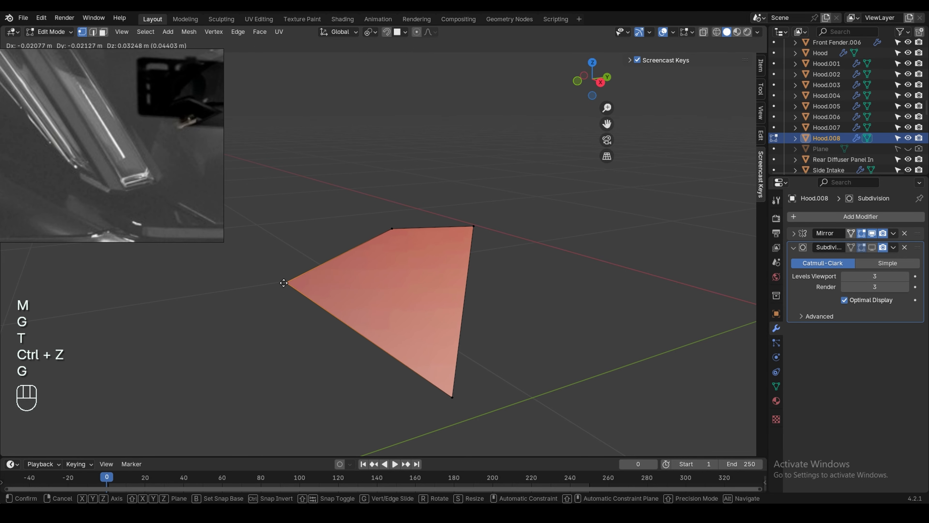
{"action": "key", "text": "ctrl+z"}
{"action": "key", "text": "g"}
{"action": "right_click", "coordinate": [320, 138]}
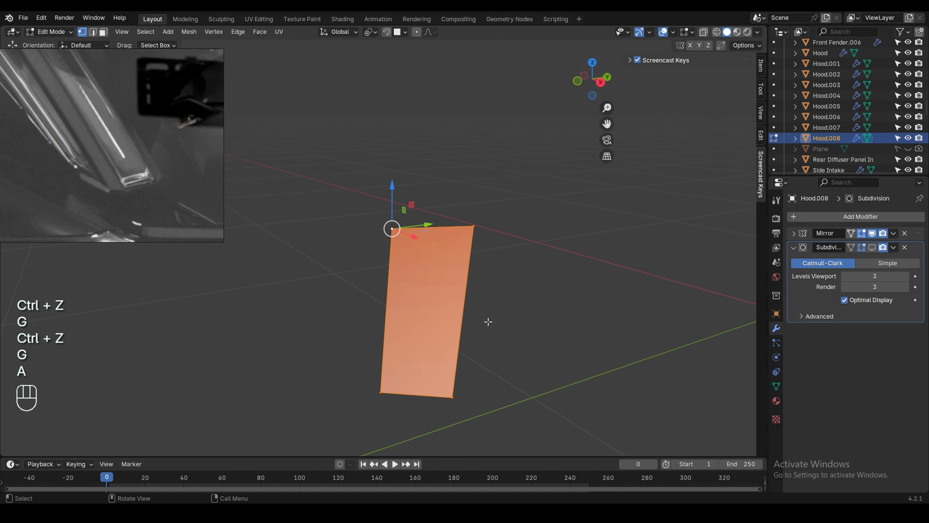
- Extrude the whole face about 0.098 m along Y to form the inner piece
{"action": "scroll", "coordinate": [488, 322], "scroll_direction": "down", "scroll_amount": 2}
{"action": "key", "text": "e"}
{"action": "key", "text": "y"}
{"action": "left_click", "coordinate": [634, 295]}
{"action": "scroll", "coordinate": [606, 304], "scroll_direction": "down", "scroll_amount": 3}
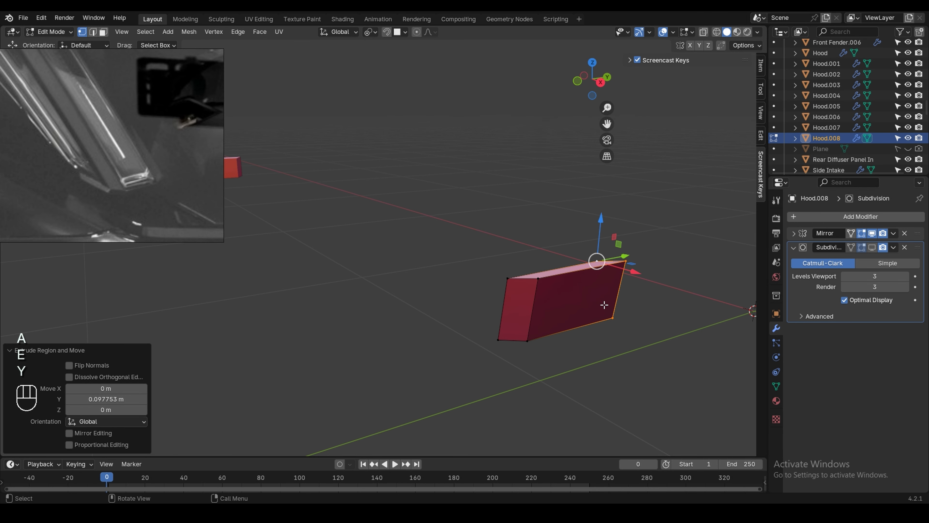
{"action": "middle_click_drag", "start_coordinate": [603, 305], "coordinate": [578, 302]}
- Leave local view and move the extruded end face about 0.053 m back along Y in side view
{"action": "key", "text": "KP_Divide"}
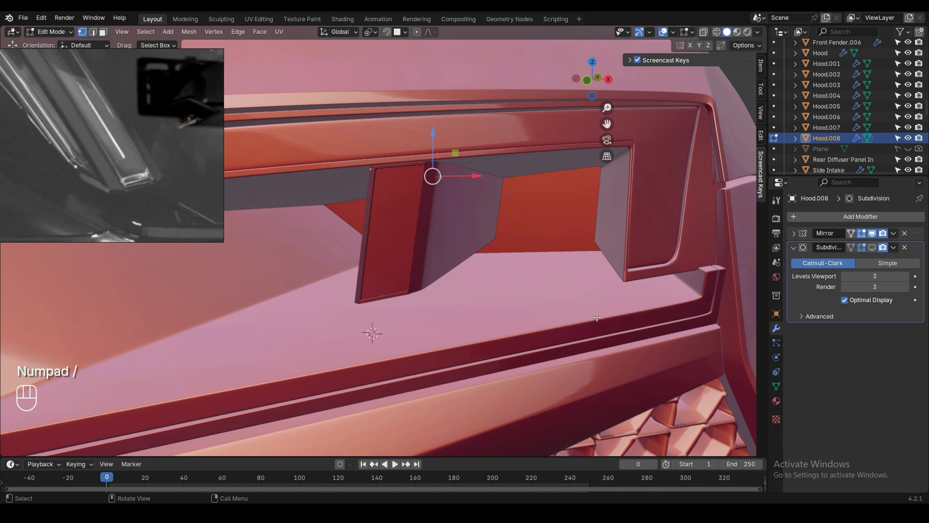
{"action": "middle_click_drag", "start_coordinate": [373, 332], "coordinate": [511, 303]}
{"action": "key", "text": "grave"}
{"action": "left_click", "coordinate": [643, 301]}
{"action": "middle_click_drag", "start_coordinate": [642, 301], "coordinate": [493, 297], "text": "shift"}
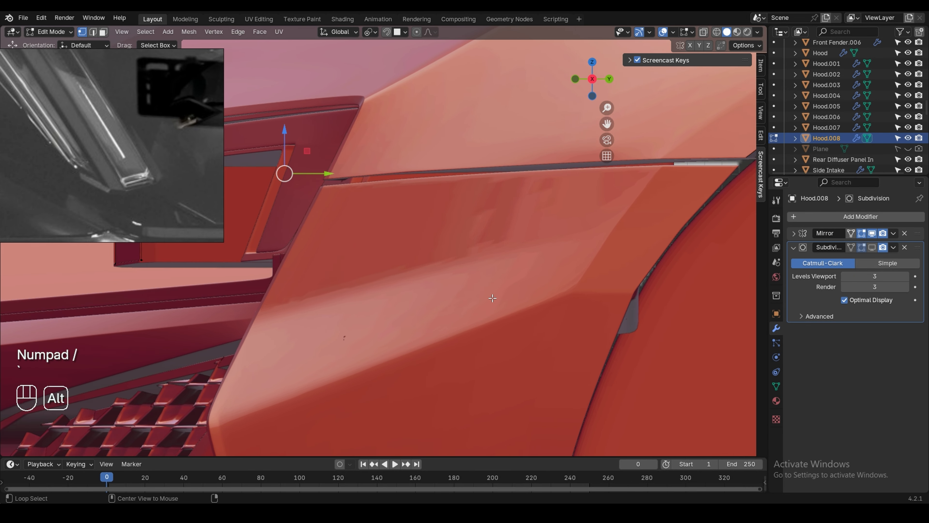
{"action": "key", "text": "alt+z"}
{"action": "key", "text": "g"}
{"action": "key", "text": "y"}
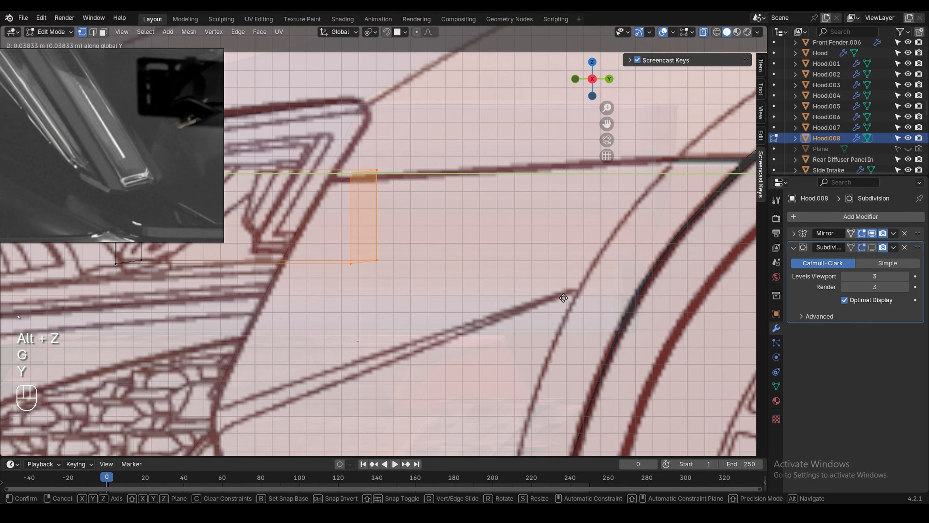
{"action": "left_click", "coordinate": [563, 298]}
{"action": "key", "text": "alt+z"}
- Move the inner piece's end face a further 0.213 m along Y towards the wheel arch
{"action": "middle_click_drag", "start_coordinate": [595, 325], "coordinate": [526, 317]}
{"action": "key", "text": "g"}
{"action": "key", "text": "y"}
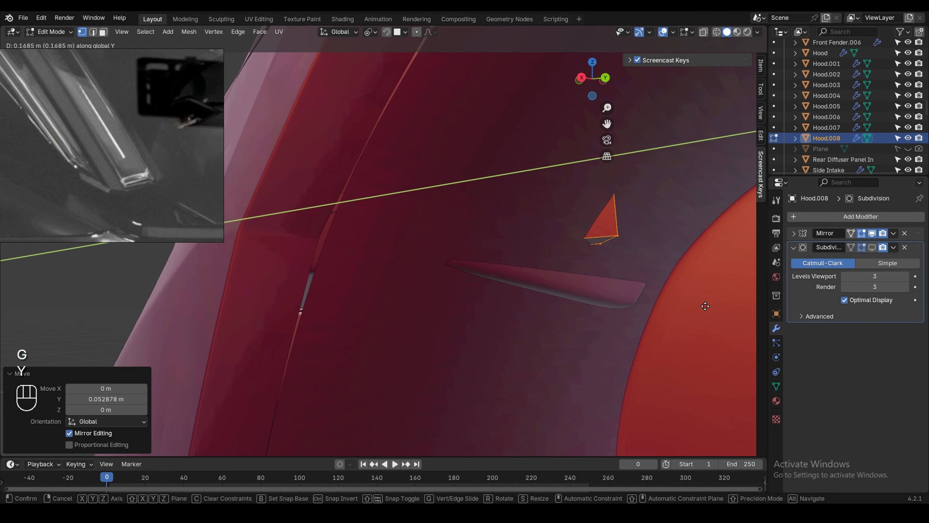
{"action": "left_click", "coordinate": [758, 308]}
{"action": "middle_click_drag", "start_coordinate": [753, 305], "coordinate": [566, 345], "text": "shift"}
{"action": "scroll", "coordinate": [498, 328], "scroll_direction": "down", "scroll_amount": 5}
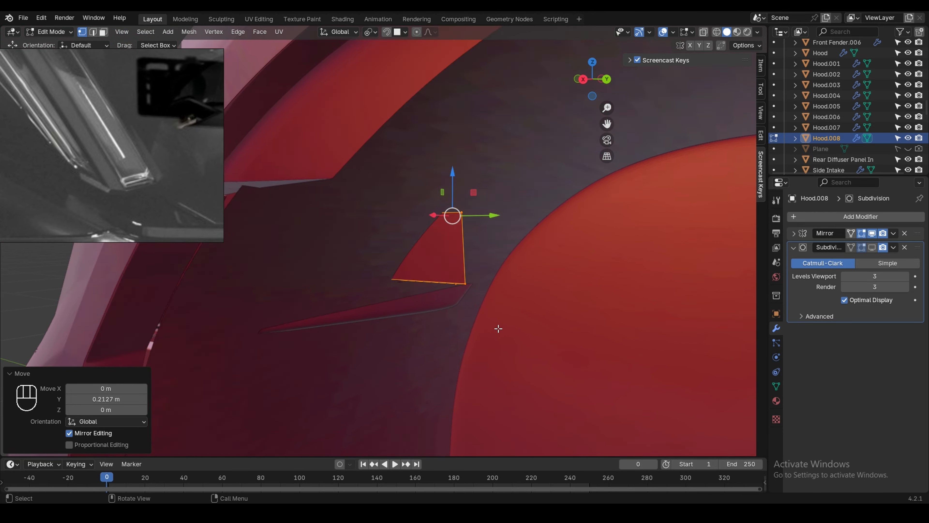
- Isolate the divider and the inner piece together in local view in Object Mode
{"action": "middle_click_drag", "start_coordinate": [422, 328], "coordinate": [477, 332]}
{"action": "middle_click_drag", "start_coordinate": [477, 326], "coordinate": [529, 313], "text": "shift"}
{"action": "key", "text": "Tab"}
{"action": "left_click", "coordinate": [199, 325]}
{"action": "left_click", "coordinate": [321, 278], "text": "shift"}
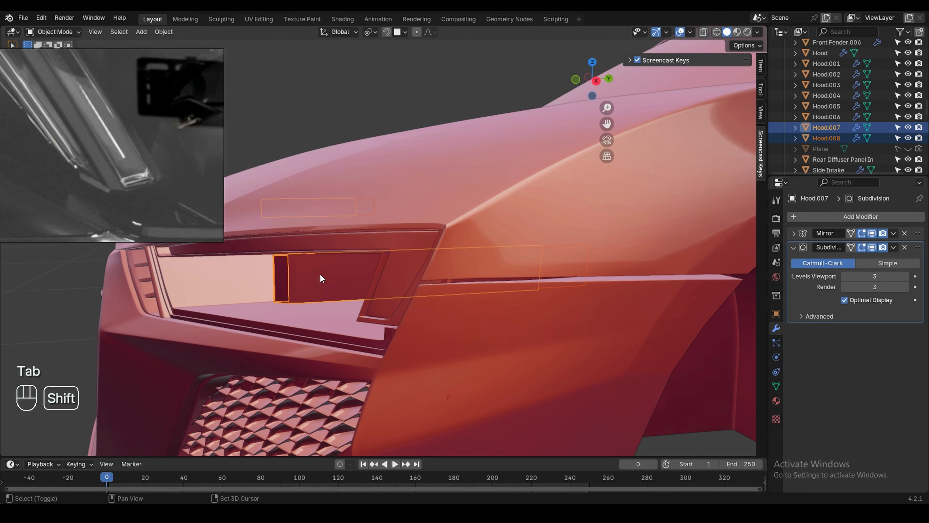
{"action": "key", "text": "KP_Divide"}
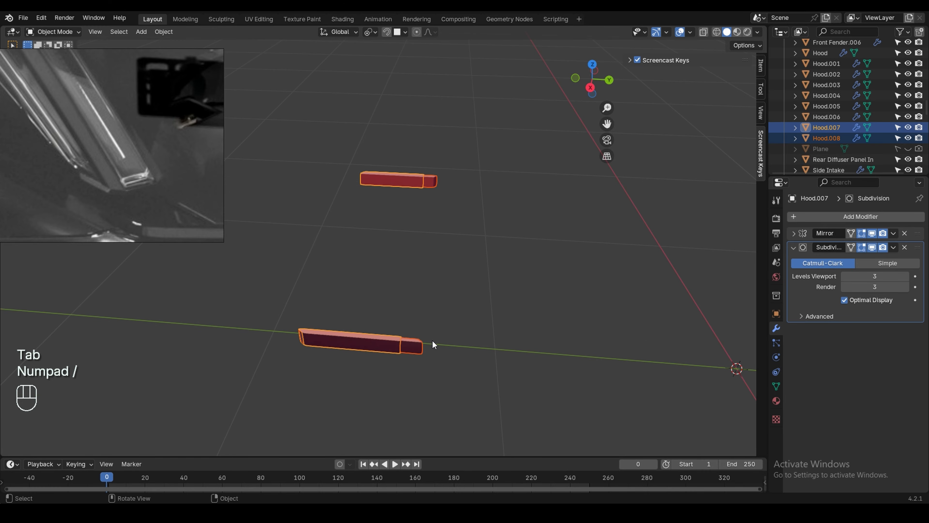
- Flatten the inner piece's rear end face by scaling it to 0 along Y in Edit Mode
{"action": "left_click", "coordinate": [415, 342]}
{"action": "key", "text": "Tab"}
{"action": "key", "text": "s"}
{"action": "key", "text": "y"}
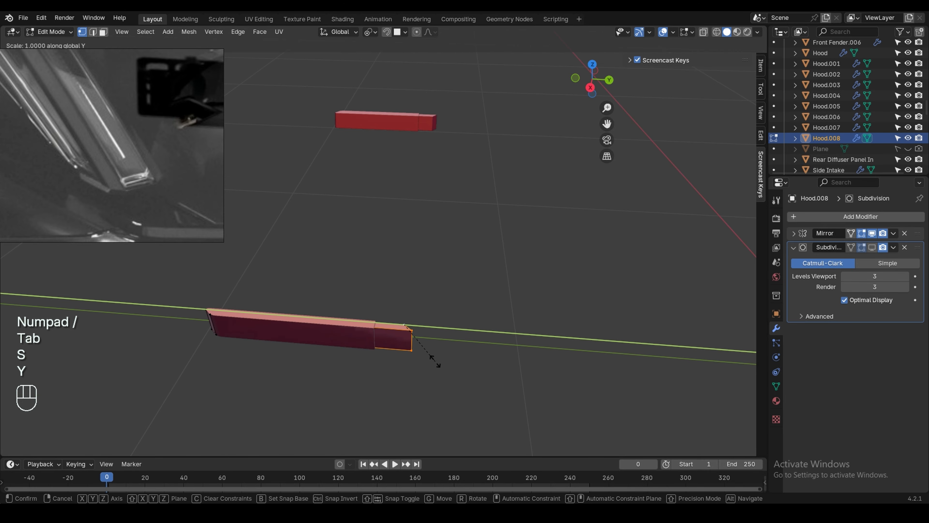
{"action": "key", "text": "Return"}
- Move the flattened rear face forward along Y to the divider's rear end and return to Object Mode
{"action": "scroll", "coordinate": [434, 361], "scroll_direction": "up", "scroll_amount": 3}
{"action": "key", "text": "g"}
{"action": "key", "text": "y"}
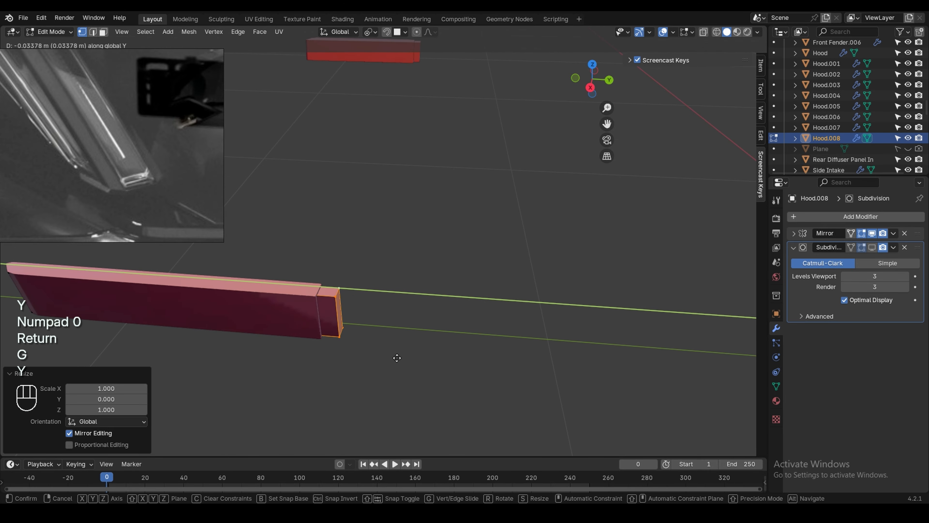
{"action": "left_click", "coordinate": [378, 358]}
{"action": "middle_click_drag", "start_coordinate": [379, 359], "coordinate": [425, 344]}
{"action": "middle_click_drag", "start_coordinate": [220, 370], "coordinate": [404, 276], "text": "shift"}
{"action": "middle_click_drag", "start_coordinate": [340, 308], "coordinate": [381, 286]}
{"action": "key", "text": "Tab"}
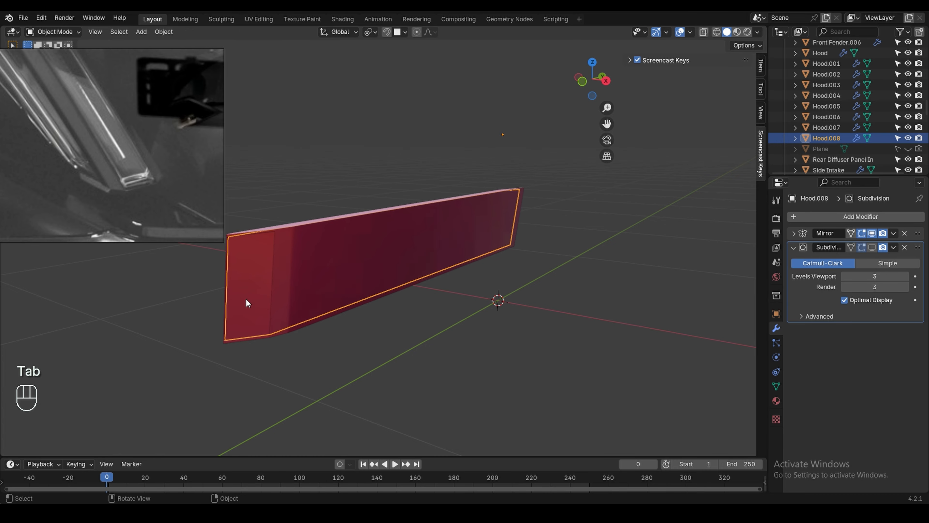
- Shift the inner piece slightly back along Y so its front sits recessed inside the divider
{"action": "scroll", "coordinate": [245, 298], "scroll_direction": "up", "scroll_amount": 3}
{"action": "key", "text": "g"}
{"action": "key", "text": "y"}
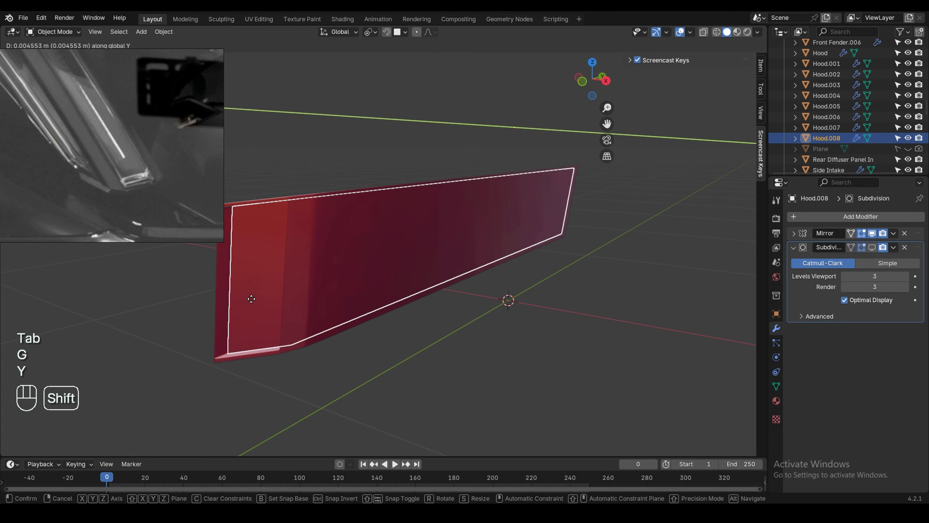
{"action": "left_click", "coordinate": [249, 300]}
{"action": "key", "text": "Tab"}
{"action": "key", "text": "Tab"}
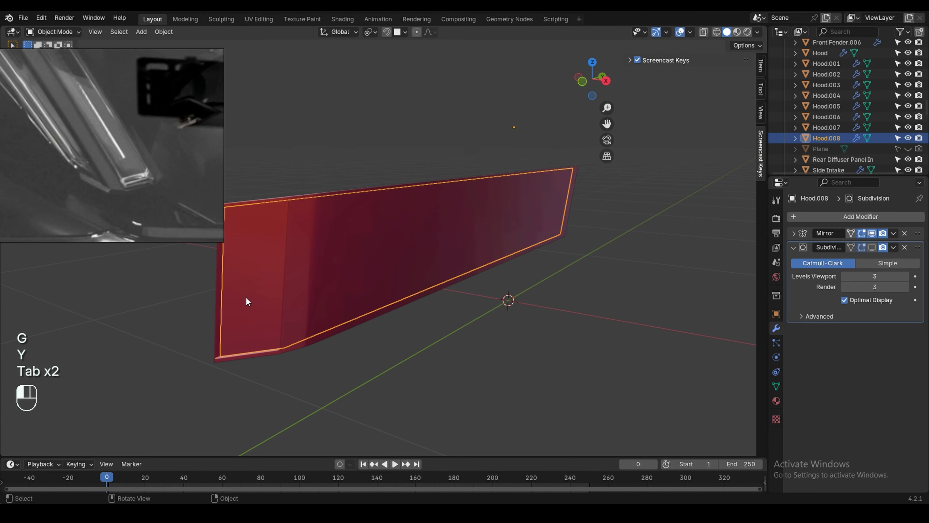
- Isolate only the inner piece in local view and shade it smooth
{"action": "key", "text": "KP_Divide"}
{"action": "key", "text": "KP_Divide"}
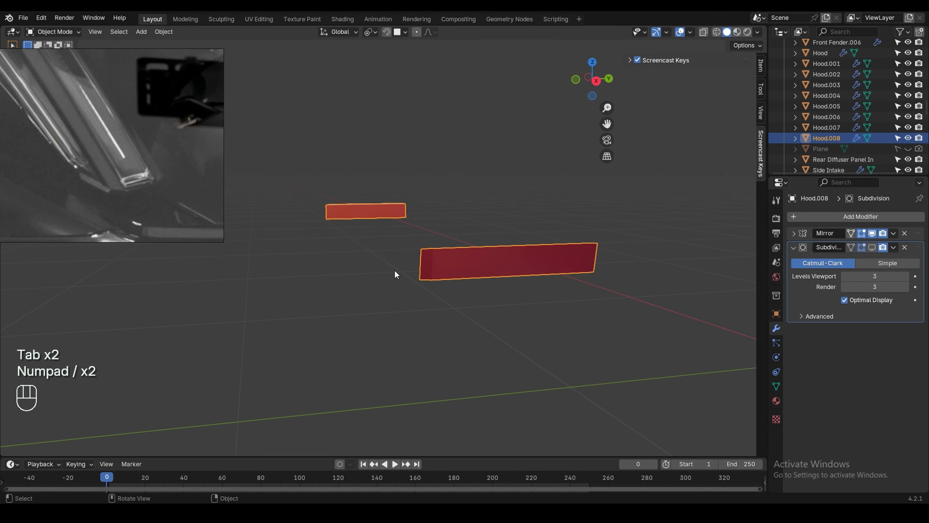
{"action": "right_click", "coordinate": [484, 269]}
{"action": "left_click", "coordinate": [489, 264]}
- Preview the inner piece with Subdivision shown in the viewport, and turn that display off again in Edit Mode
{"action": "left_click", "coordinate": [872, 247]}
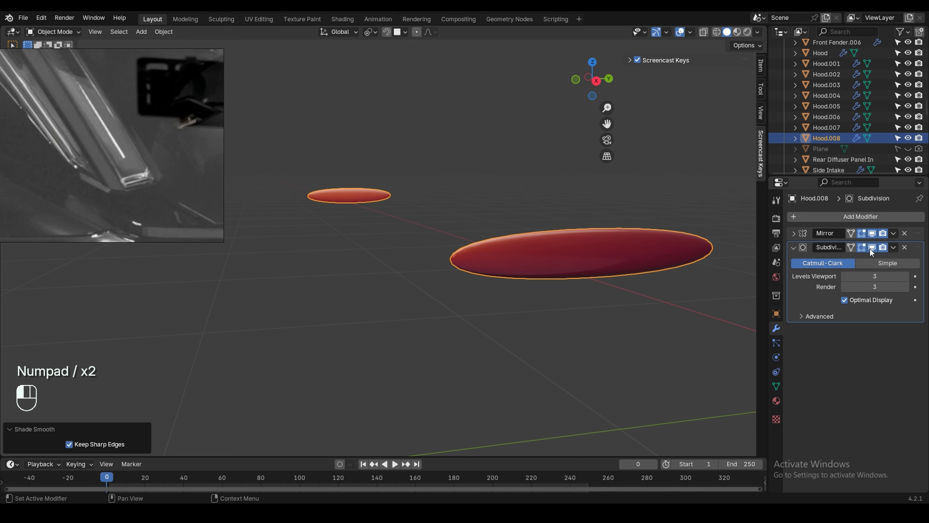
{"action": "key", "text": "Tab"}
{"action": "scroll", "coordinate": [532, 278], "scroll_direction": "up", "scroll_amount": 4}
{"action": "middle_click_drag", "start_coordinate": [421, 185], "coordinate": [439, 190]}
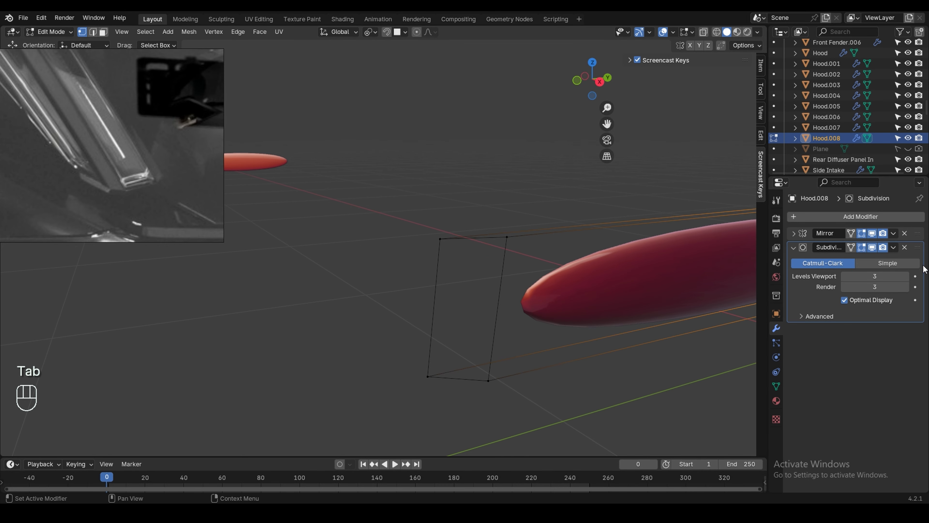
{"action": "left_click", "coordinate": [874, 248]}
- Add support loops close to the inner piece's upper and lower long edges, the upper one at factor -0.944
{"action": "key", "text": "ctrl+r"}
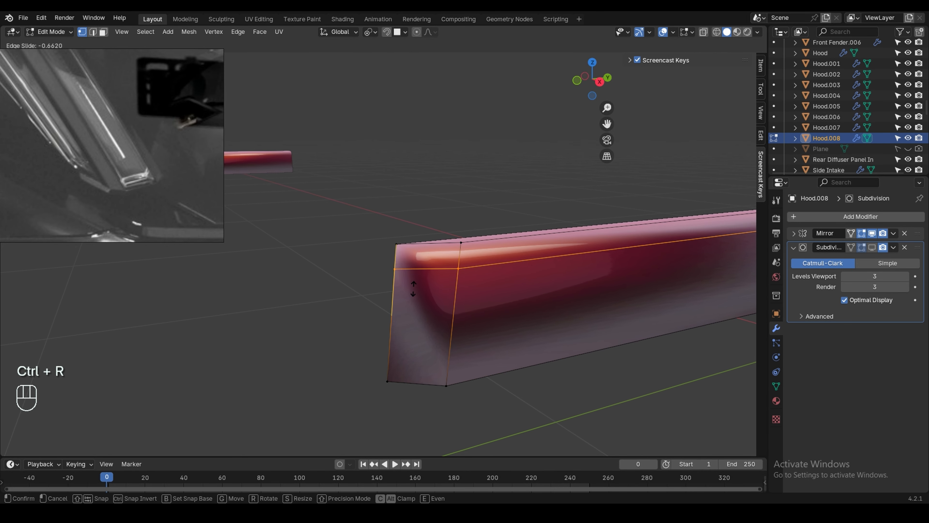
{"action": "left_click", "coordinate": [415, 289]}
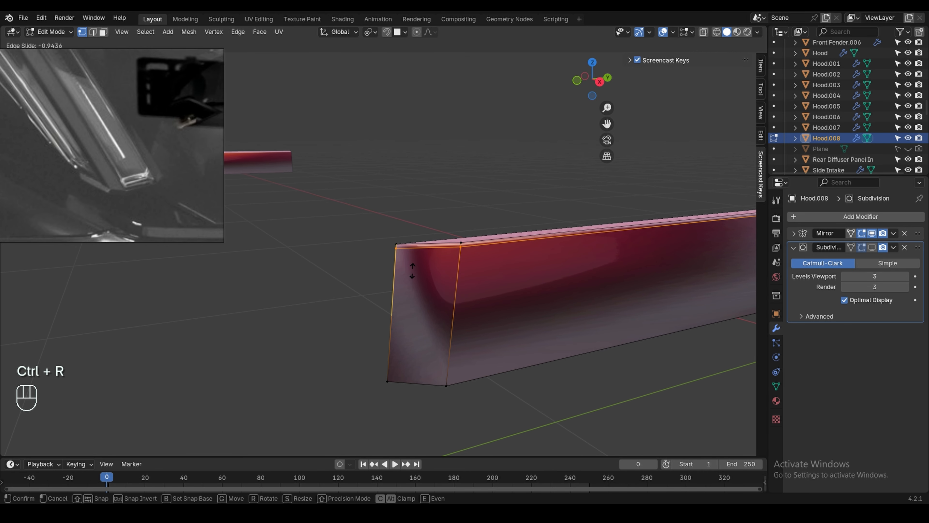
{"action": "left_click", "coordinate": [412, 270]}
{"action": "key", "text": "ctrl+r"}
{"action": "left_click", "coordinate": [440, 295]}
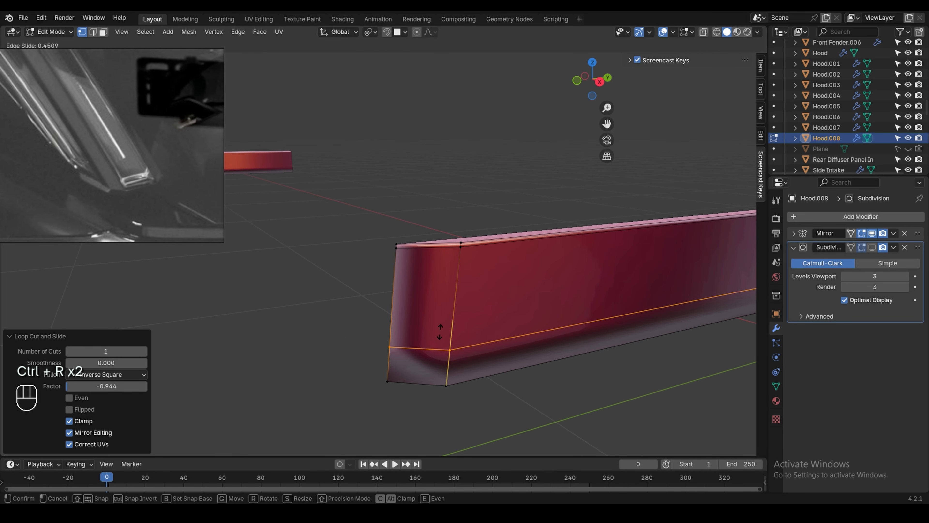
{"action": "left_click", "coordinate": [444, 363]}
{"action": "left_click", "coordinate": [490, 256]}
- Add vertical support loops close to both side edges of the front face, the first at factor -0.886
{"action": "middle_click_drag", "start_coordinate": [491, 257], "coordinate": [545, 269]}
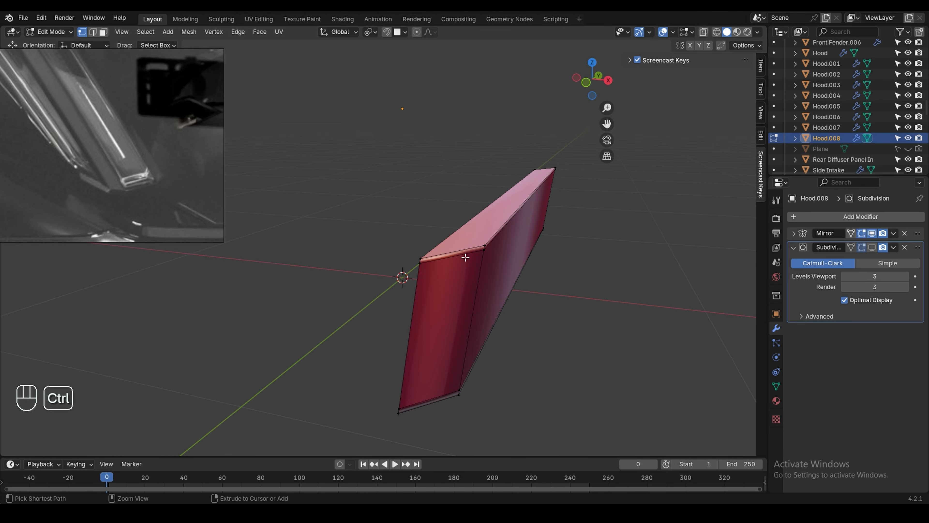
{"action": "key", "text": "ctrl+r"}
{"action": "left_click", "coordinate": [458, 255]}
{"action": "left_click", "coordinate": [431, 261]}
{"action": "key", "text": "ctrl+r"}
{"action": "left_click", "coordinate": [461, 256]}
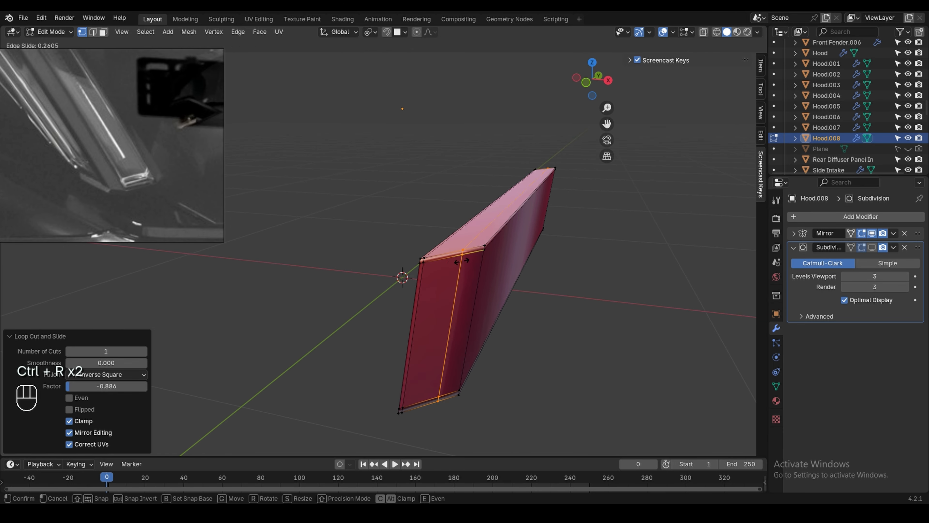
{"action": "middle_click_drag", "start_coordinate": [488, 248], "coordinate": [446, 267]}
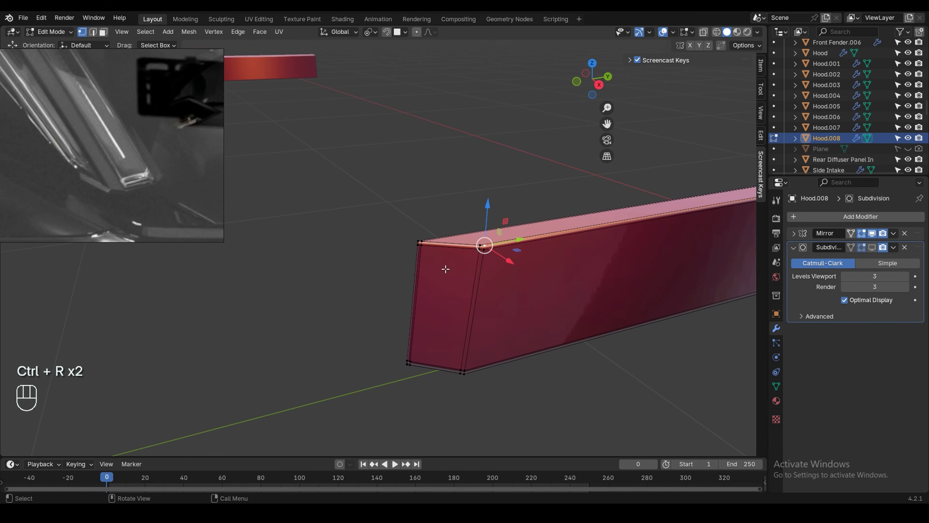
- Add support loops around the inner piece near its front end at factor 0.987 and rear end at factor -0.980
{"action": "key", "text": "ctrl+r"}
{"action": "left_click", "coordinate": [648, 232]}
{"action": "left_click", "coordinate": [413, 313]}
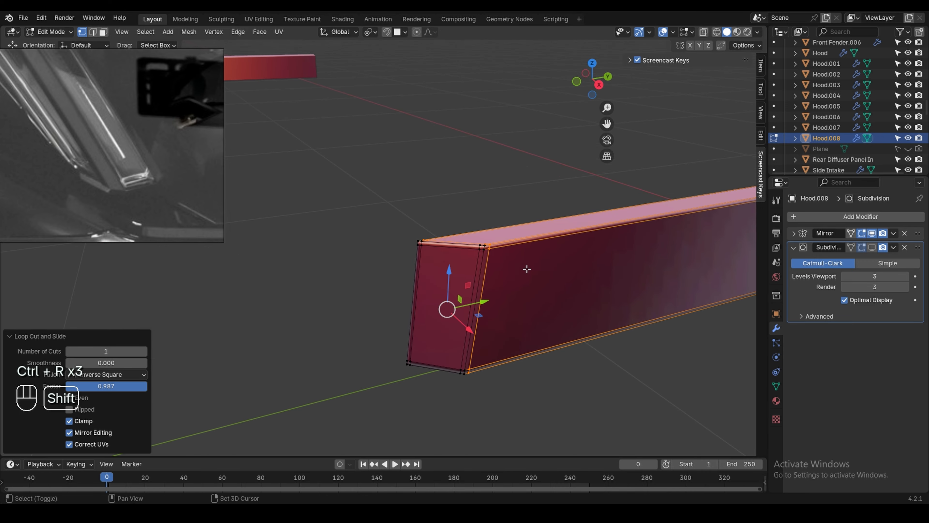
{"action": "middle_click_drag", "start_coordinate": [446, 307], "coordinate": [445, 286], "text": "shift"}
{"action": "key", "text": "ctrl+r"}
{"action": "left_click", "coordinate": [290, 297]}
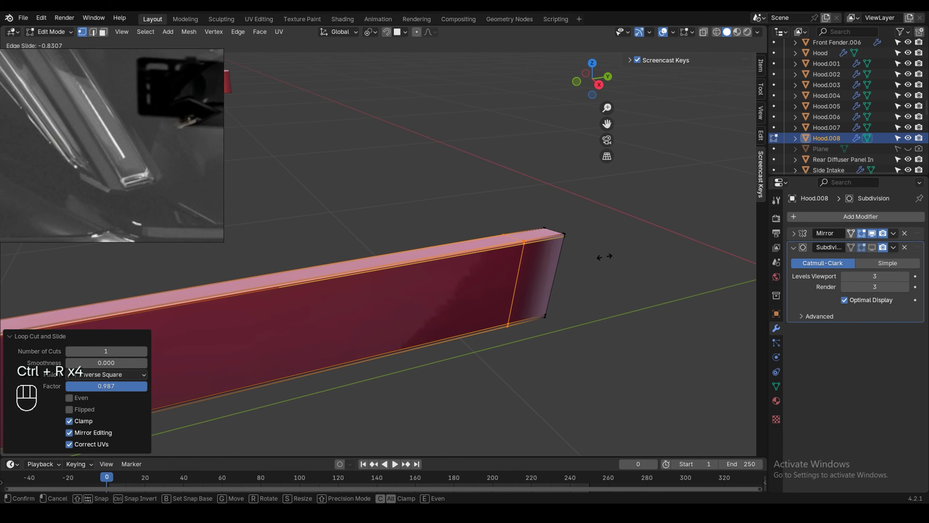
{"action": "left_click", "coordinate": [659, 244]}
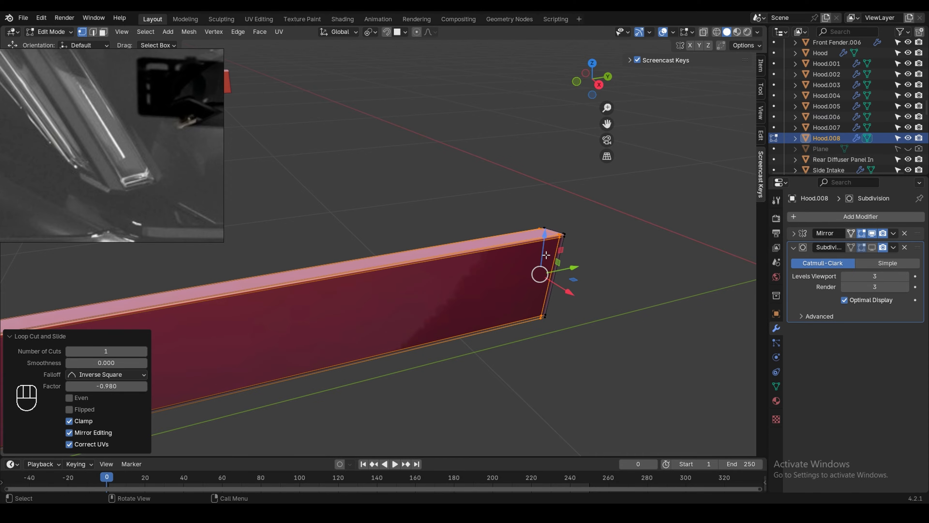
- Recalculate the normals of the whole inner piece to face outside
{"action": "scroll", "coordinate": [471, 273], "scroll_direction": "down", "scroll_amount": 2}
{"action": "middle_click_drag", "start_coordinate": [452, 286], "coordinate": [458, 276]}
{"action": "key", "text": "a"}
{"action": "key", "text": "shift+n"}
{"action": "left_click", "coordinate": [365, 317]}
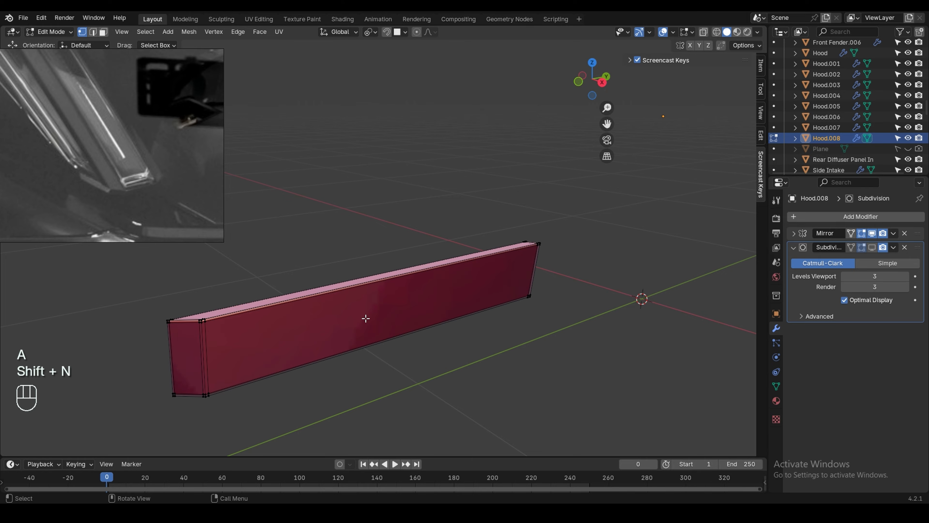
- Turn the Subdivision viewport display back on and check the inner piece's smoothed shape in Object Mode
{"action": "middle_click_drag", "start_coordinate": [365, 317], "coordinate": [373, 314]}
{"action": "middle_click_drag", "start_coordinate": [373, 314], "coordinate": [485, 291], "text": "shift"}
{"action": "key", "text": "Tab"}
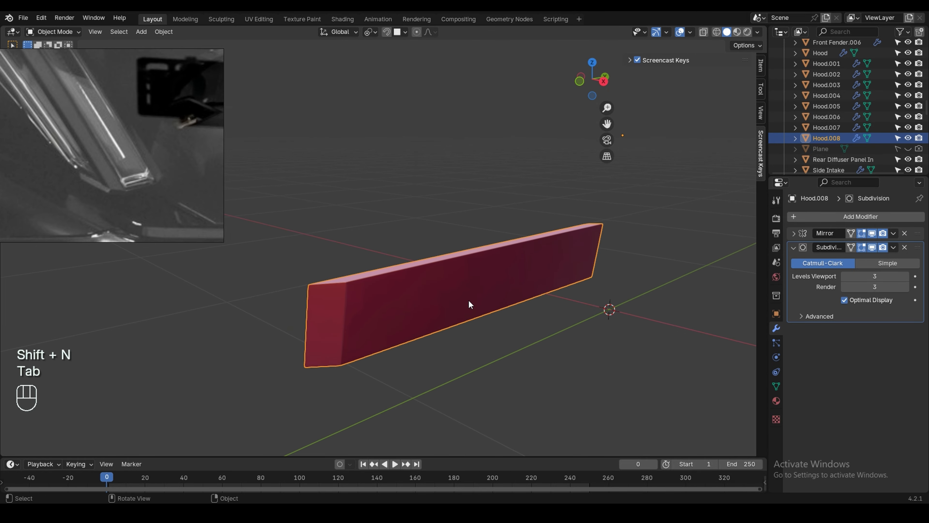
{"action": "scroll", "coordinate": [385, 312], "scroll_direction": "up", "scroll_amount": 2}
{"action": "key", "text": "Tab"}
{"action": "middle_click_drag", "start_coordinate": [347, 295], "coordinate": [372, 290]}
{"action": "key", "text": "Tab"}
{"action": "key", "text": "Tab"}
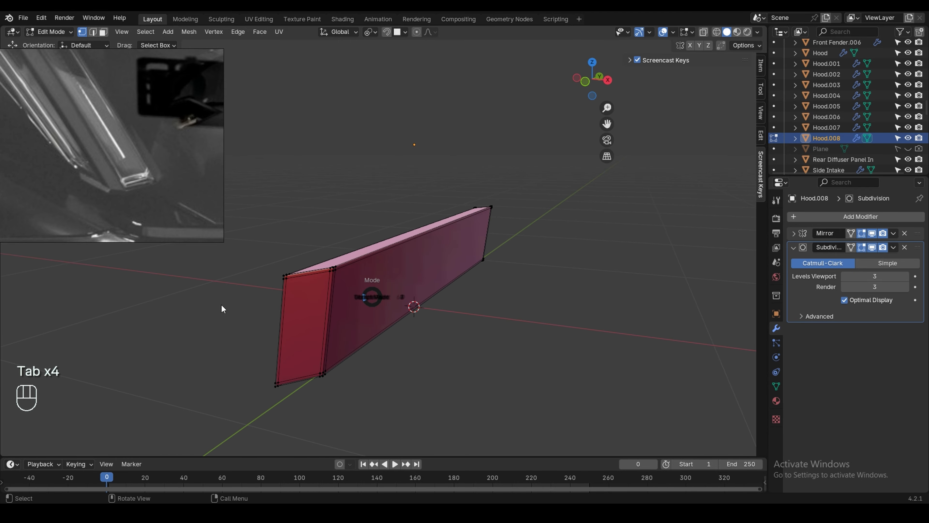
- Leave local view, deselect everything and compare the headlight divider with the reference photo
{"action": "key", "text": "KP_Divide"}
{"action": "middle_click_drag", "start_coordinate": [308, 286], "coordinate": [278, 297]}
{"action": "left_click", "coordinate": [695, 239]}
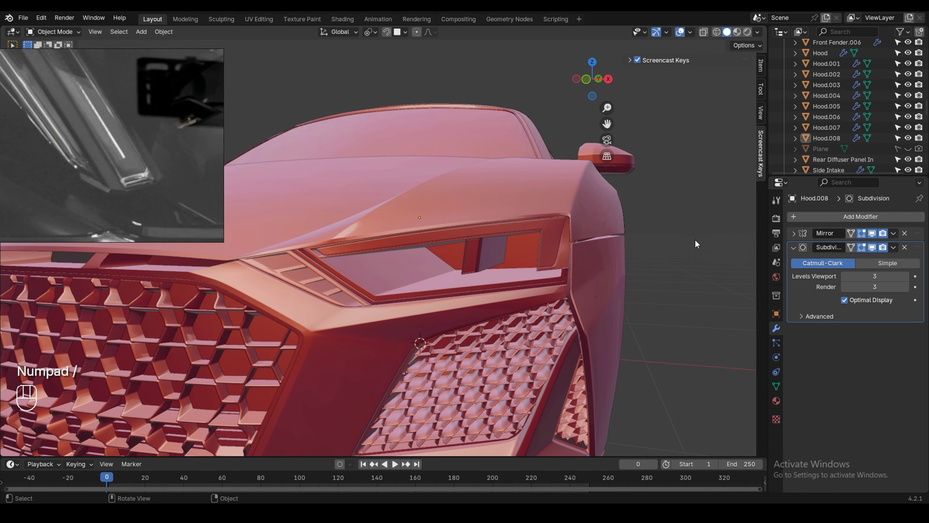
{"action": "middle_click_drag", "start_coordinate": [633, 273], "coordinate": [349, 237]}
{"action": "scroll", "coordinate": [493, 272], "scroll_direction": "up", "scroll_amount": 4}
{"action": "scroll", "coordinate": [493, 272], "scroll_direction": "down", "scroll_amount": 3}
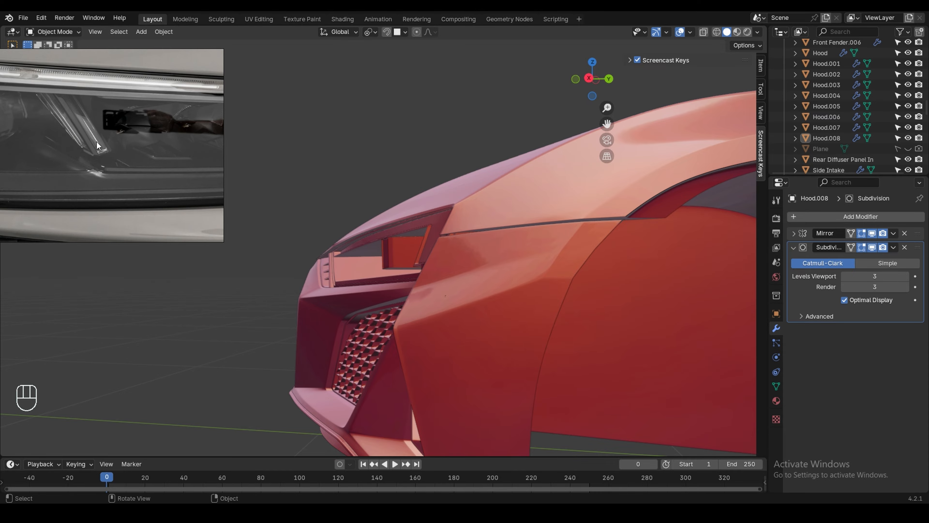
- Open the divider and inner piece together in Edit Mode and show them in side view with X-ray on
{"action": "middle_click_drag", "start_coordinate": [466, 270], "coordinate": [418, 253]}
{"action": "scroll", "coordinate": [418, 253], "scroll_direction": "up", "scroll_amount": 1}
{"action": "left_click", "coordinate": [404, 237]}
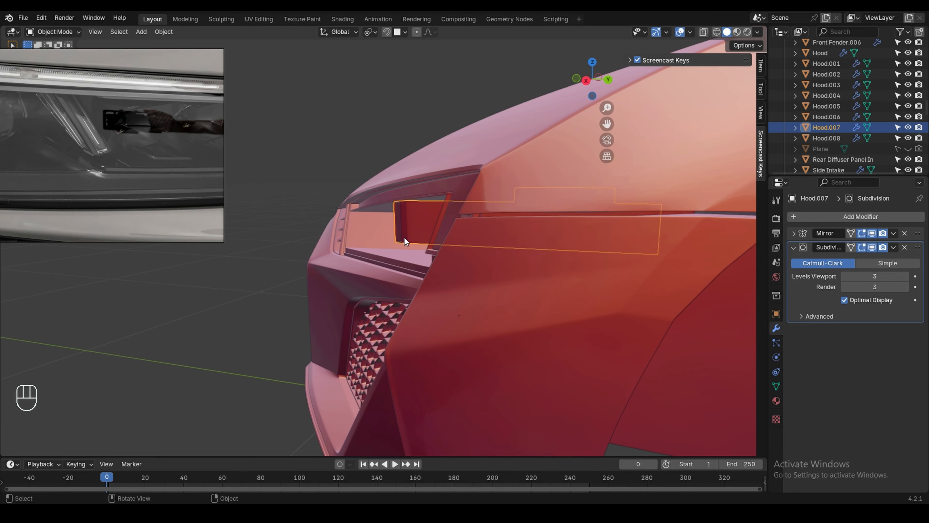
{"action": "left_click", "coordinate": [398, 231], "text": "shift"}
{"action": "key", "text": "Tab"}
{"action": "key", "text": "grave"}
{"action": "key", "text": "grave"}
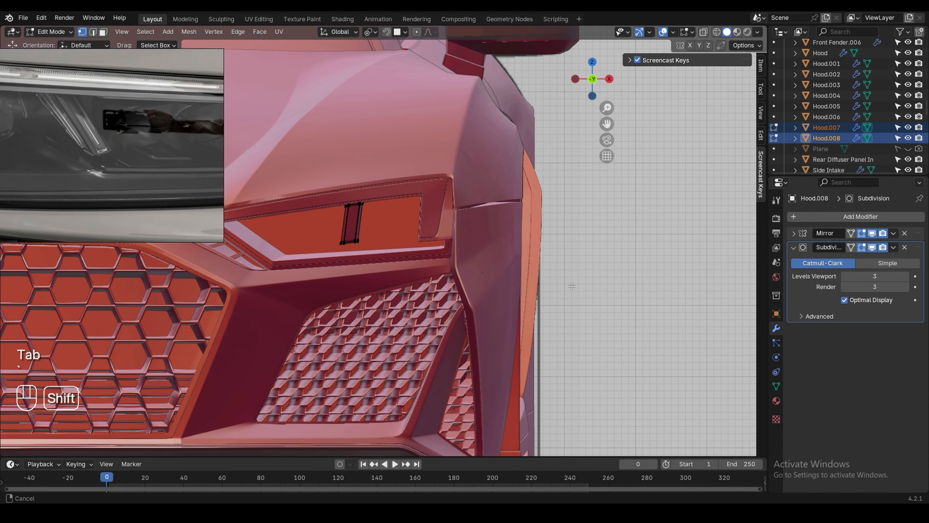
{"action": "key", "text": "alt+z"}
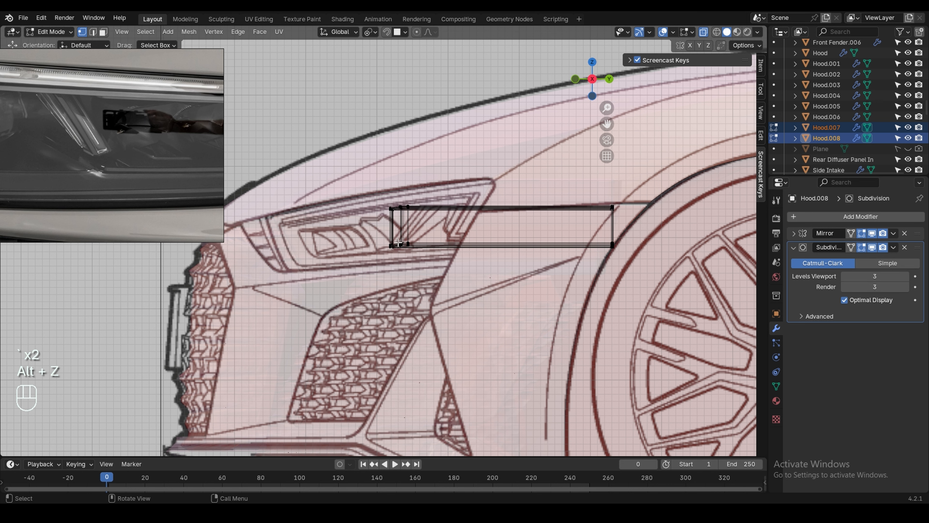
{"action": "scroll", "coordinate": [371, 190], "scroll_direction": "up", "scroll_amount": 1}
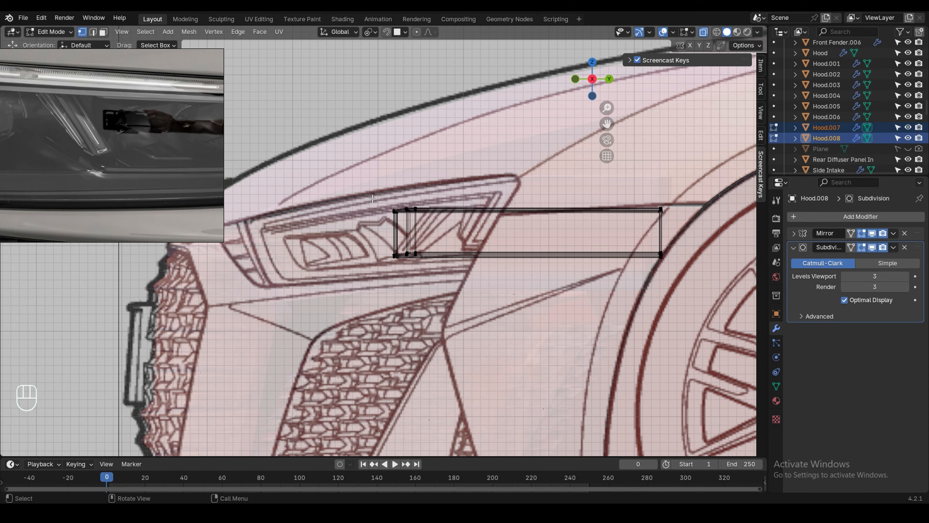
- Slant both pieces by moving all their upper vertices back along Y, and return to Object Mode without X-ray
{"action": "middle_click_drag", "start_coordinate": [445, 215], "coordinate": [340, 221], "text": "shift"}
{"action": "left_click_drag", "start_coordinate": [604, 233], "coordinate": [607, 234]}
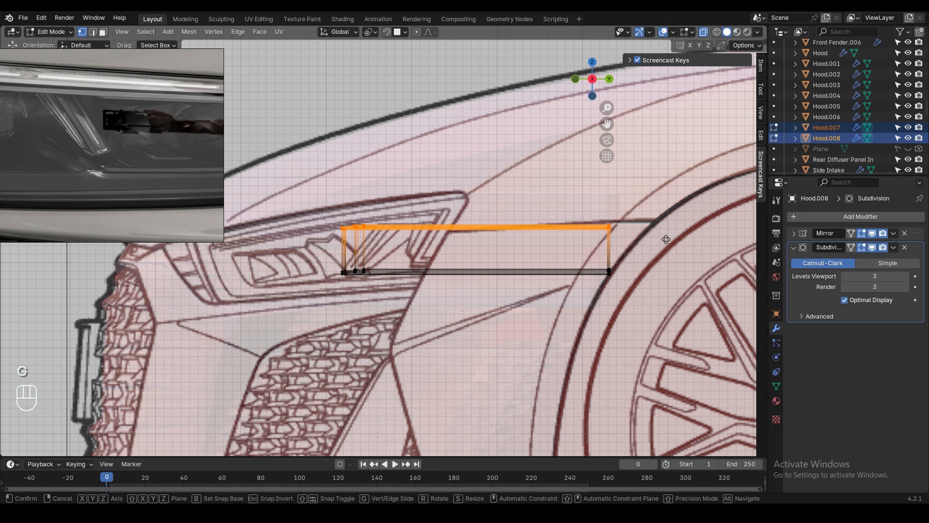
{"action": "key", "text": "g"}
{"action": "key", "text": "y"}
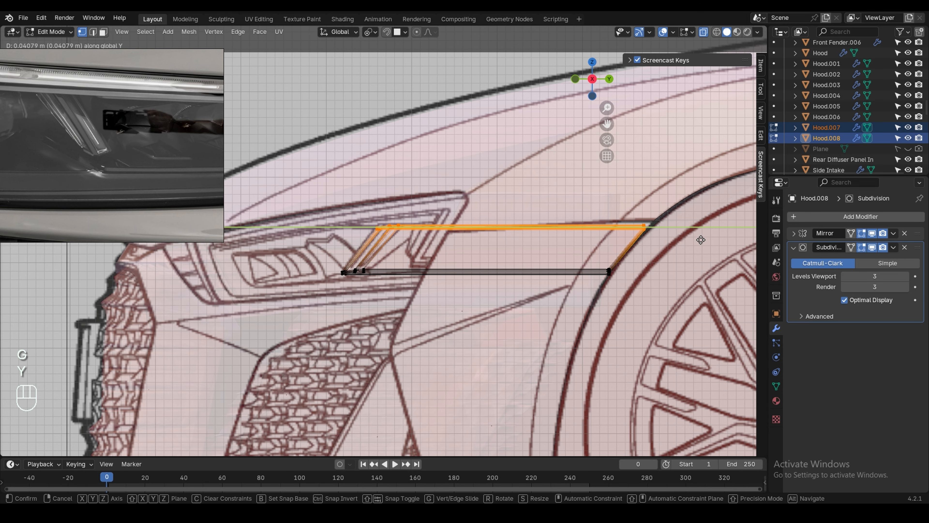
{"action": "left_click", "coordinate": [706, 240]}
{"action": "scroll", "coordinate": [562, 256], "scroll_direction": "down", "scroll_amount": 2}
{"action": "key", "text": "alt+z"}
{"action": "middle_click_drag", "start_coordinate": [548, 256], "coordinate": [574, 263]}
{"action": "key", "text": "Tab"}
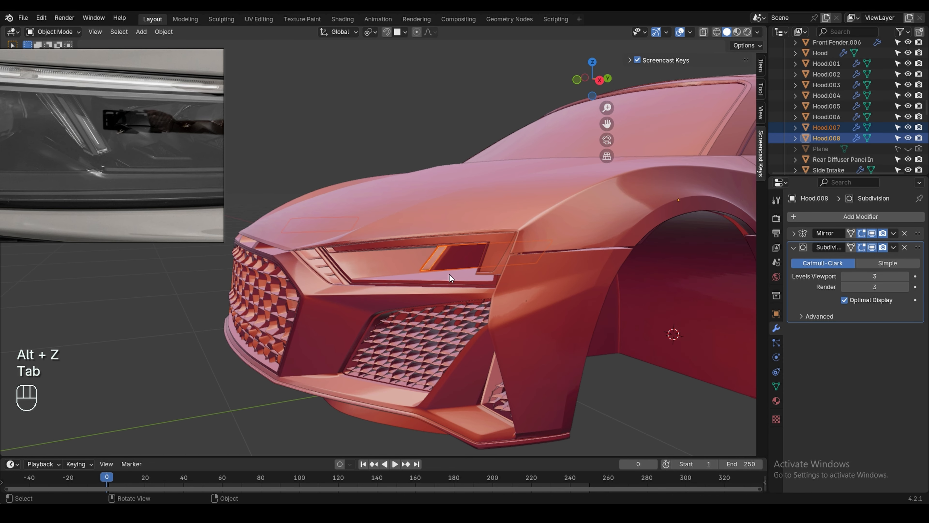